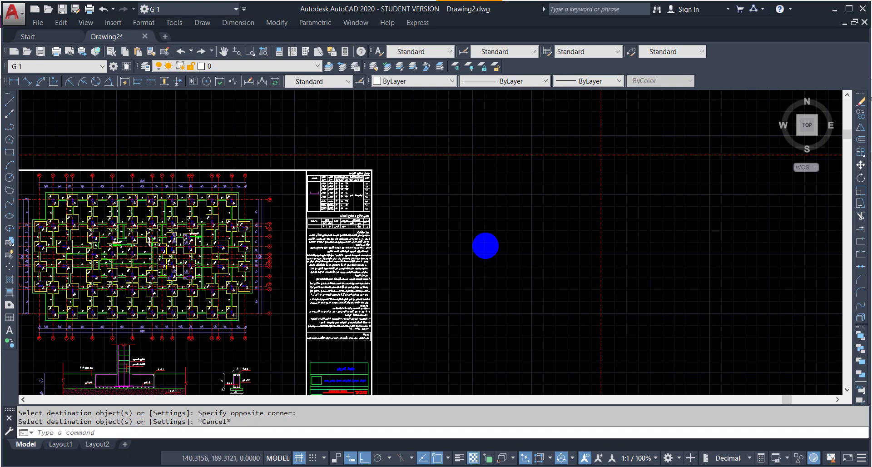
# Step: Offset the vertical axis line beside the foundation sheet by 8 to the right
pyautogui.scroll(-3, 485, 245)
pyautogui.click(551, 254)
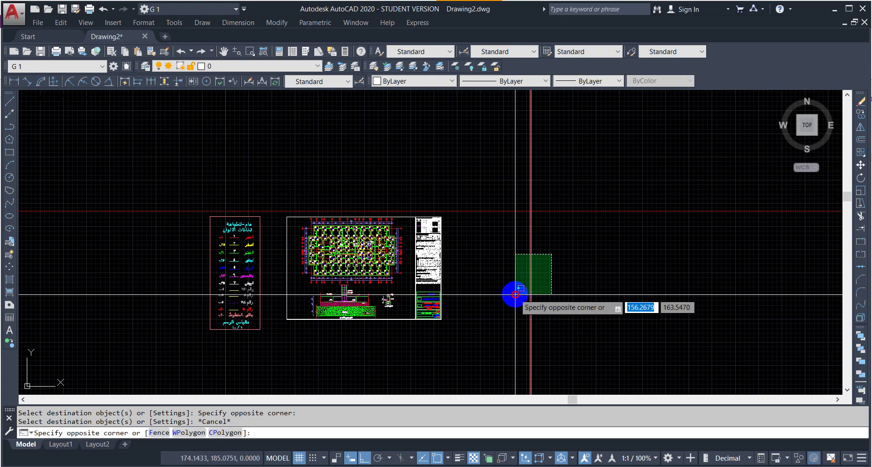
pyautogui.click(516, 294)
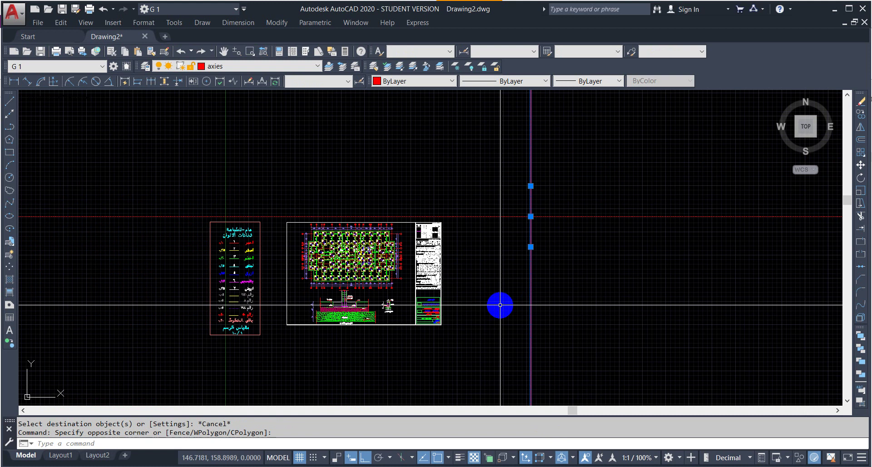
pyautogui.write('O')
pyautogui.press('Return')
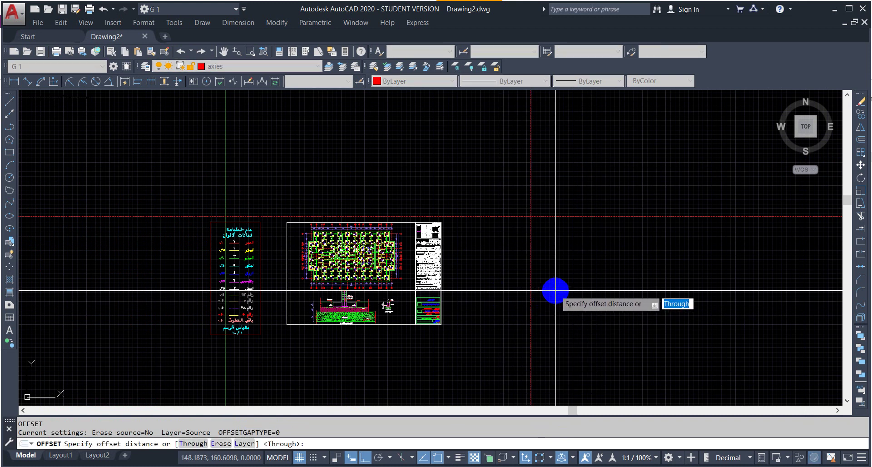
pyautogui.write('8')
pyautogui.press('Return')
pyautogui.click(531, 293)
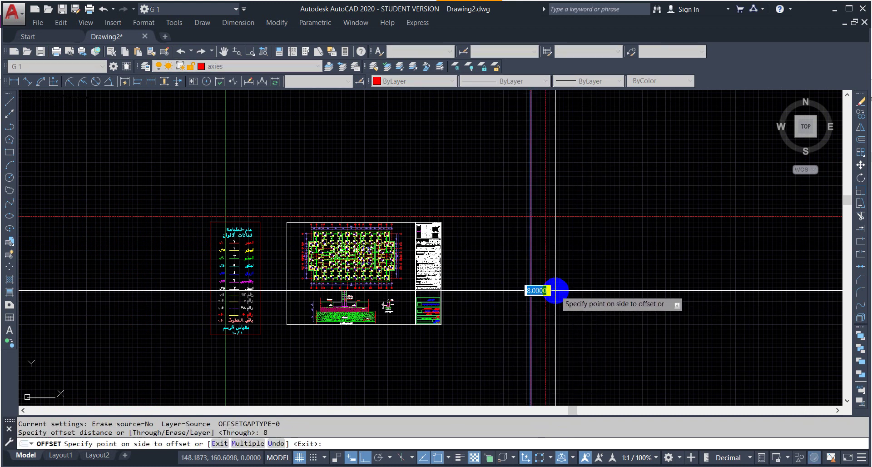
pyautogui.click(555, 292)
# Step: Check the axis spacing in the Foxit PDF plan, and offset the newest vertical axis to the right twice, each by 2.5
pyautogui.click(545, 301)
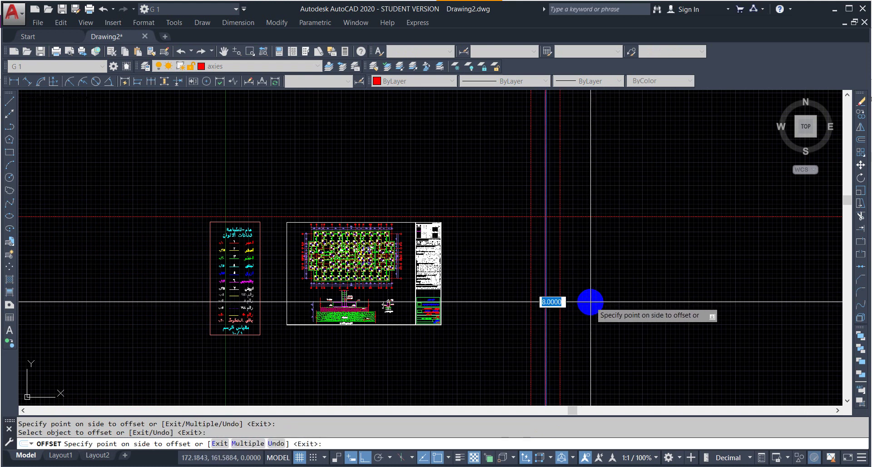
pyautogui.click(426, 460)
pyautogui.hotkey('alt', 'Tab')
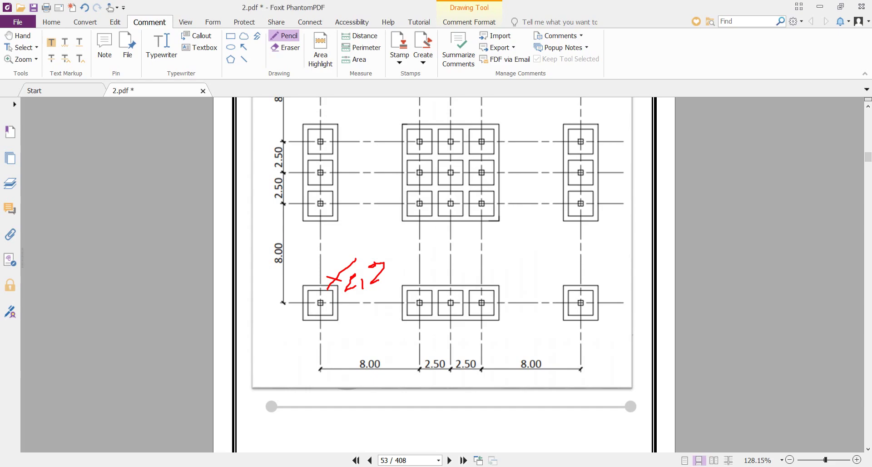
pyautogui.hotkey('alt', 'Tab')
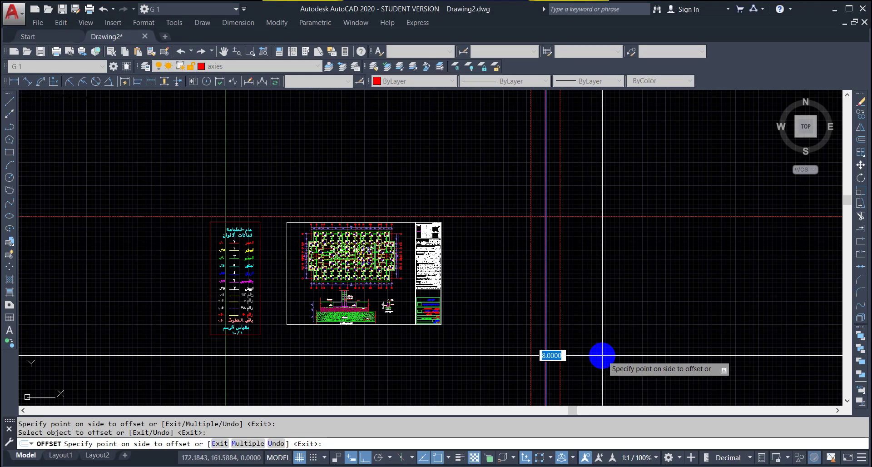
pyautogui.write('2.5')
pyautogui.press('Return')
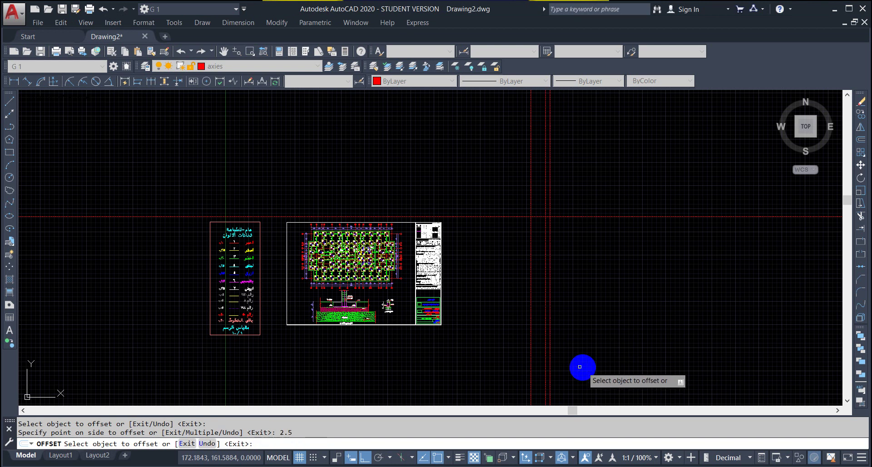
pyautogui.click(550, 359)
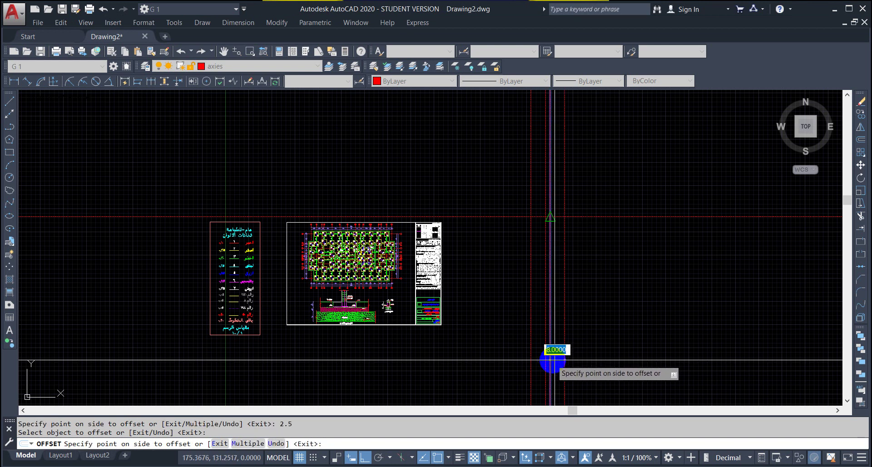
pyautogui.click(585, 358)
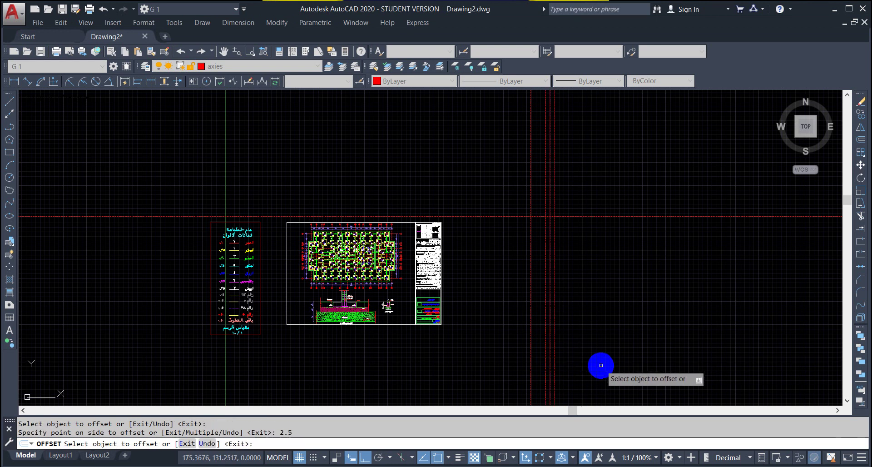
# Step: Offset the rightmost vertical axis by 8 to the right and consult the PDF plan for the horizontal axes
pyautogui.click(555, 353)
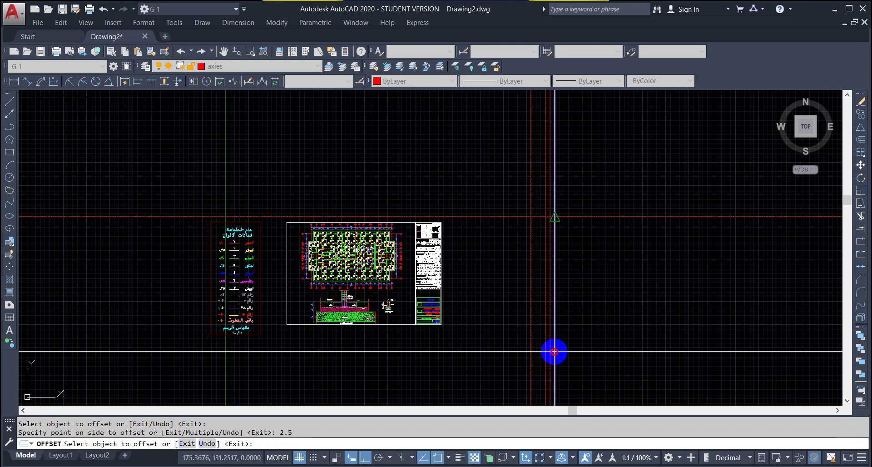
pyautogui.click(605, 354)
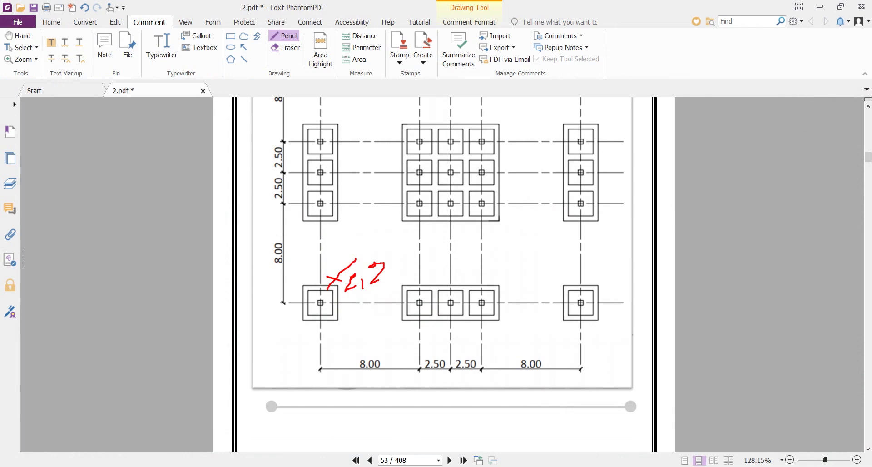
pyautogui.scroll(2, 301, 275)
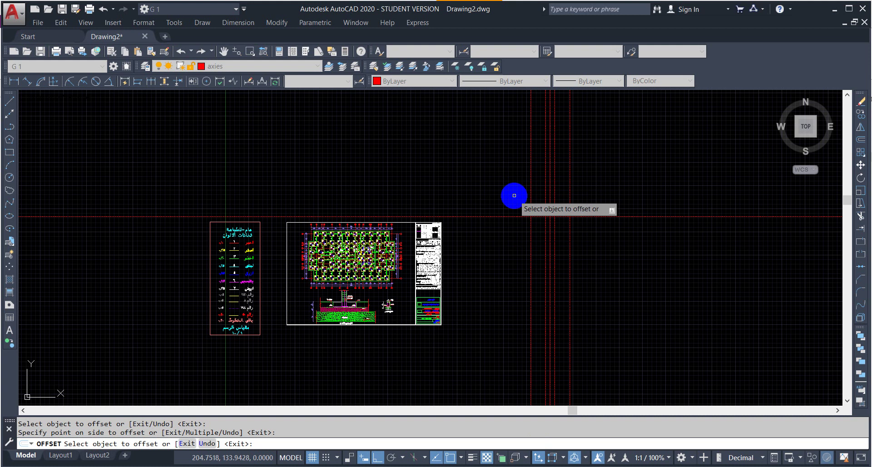
# Step: Offset the horizontal axis downward by 8, and add two more axes below the copy at 2.5 spacing
pyautogui.click(505, 216)
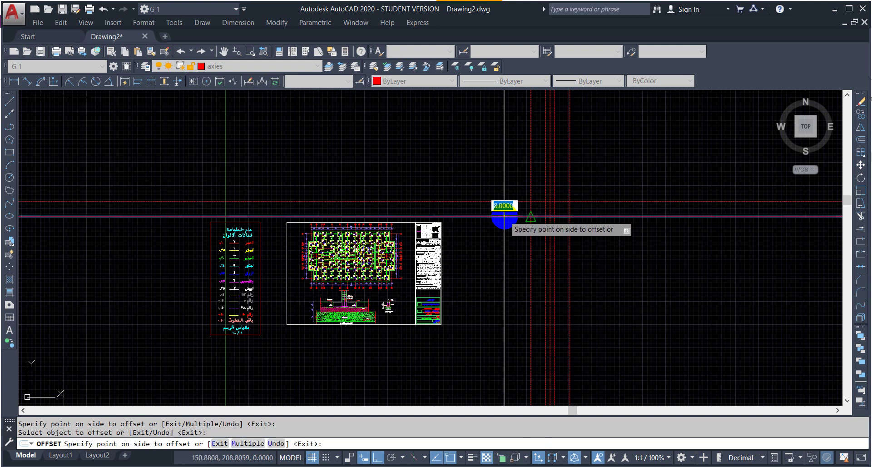
pyautogui.click(505, 242)
pyautogui.click(505, 231)
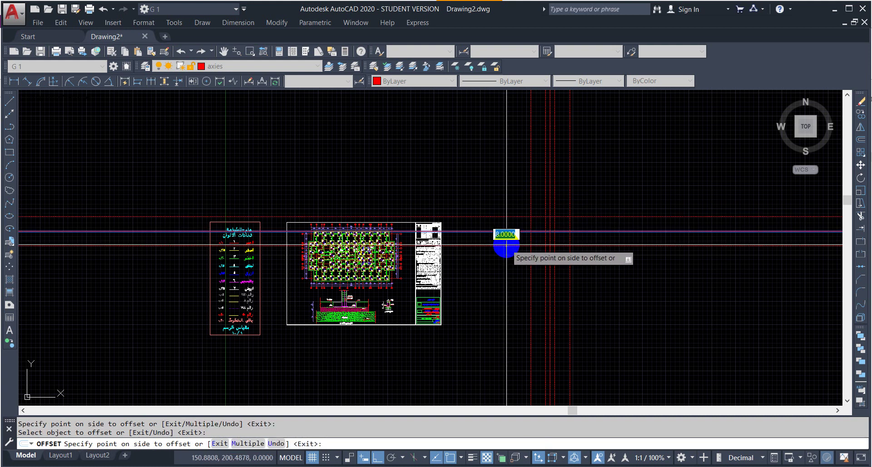
pyautogui.write('2.5')
pyautogui.press('Return')
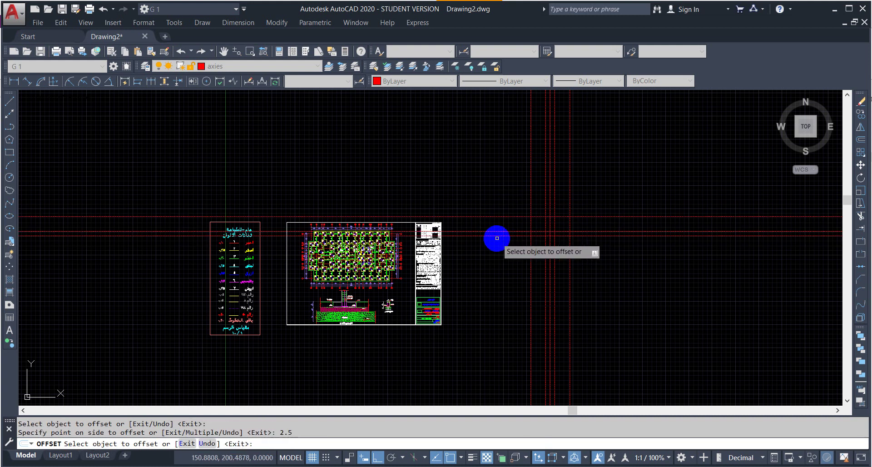
pyautogui.click(500, 235)
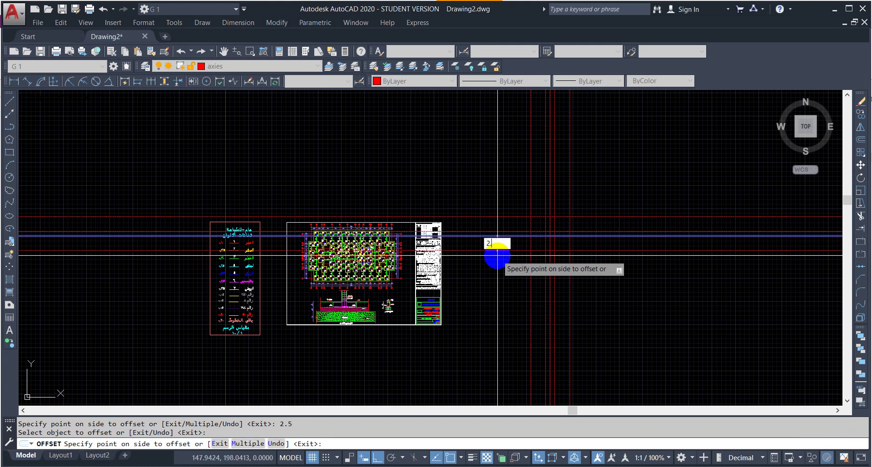
pyautogui.click(497, 256)
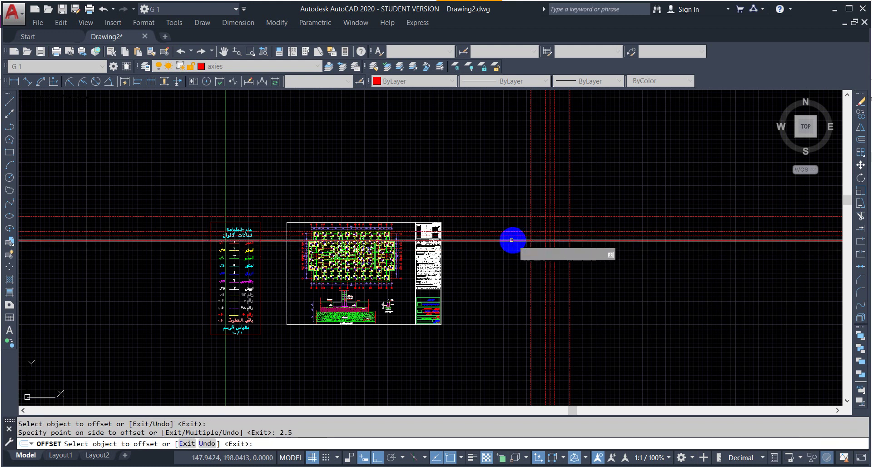
# Step: Offset the lowest horizontal axis downward by 8 and end the Offset command
pyautogui.scroll(4, 510, 242)
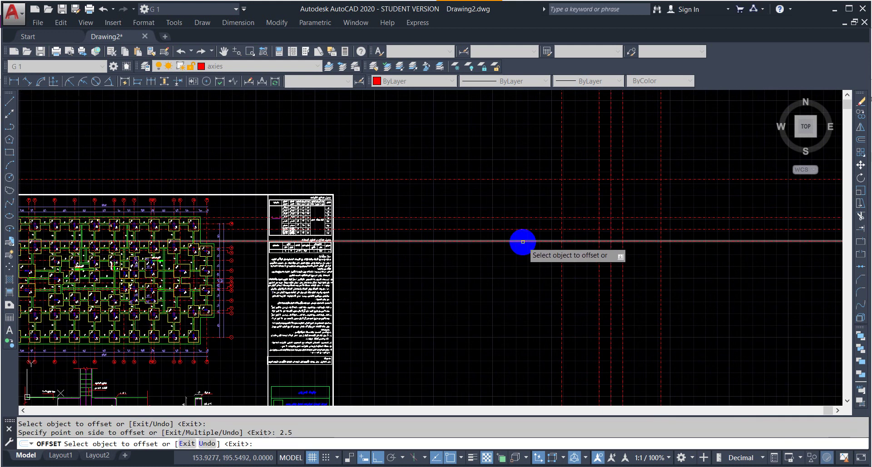
pyautogui.click(523, 242)
pyautogui.click(516, 291)
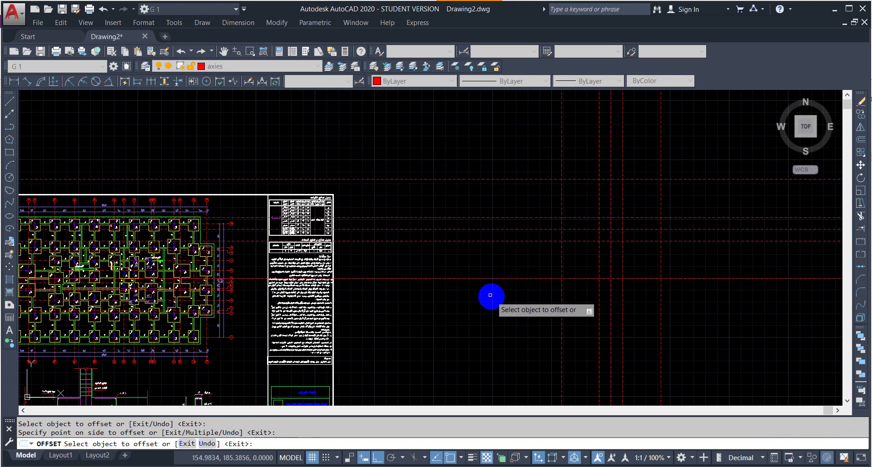
pyautogui.scroll(-4, 491, 295)
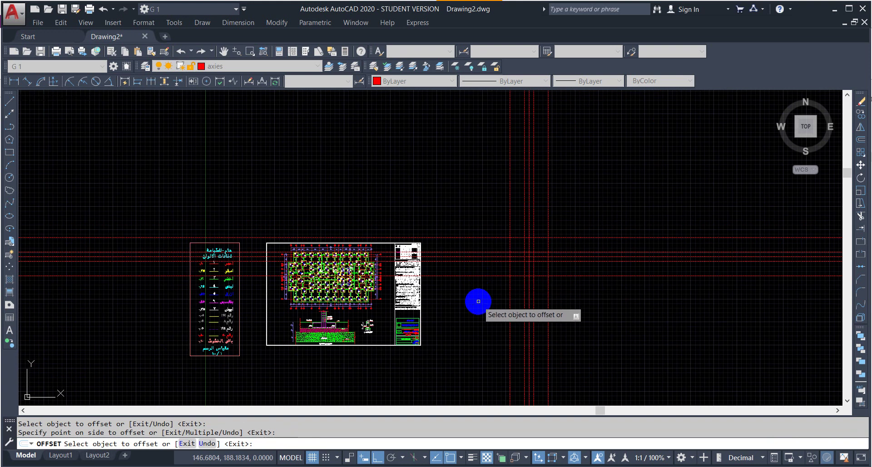
pyautogui.press('Escape')
# Step: Draw a rectangle through the outermost axis intersections, from the upper-left to the lower-right corner of the grid
pyautogui.scroll(4, 560, 249)
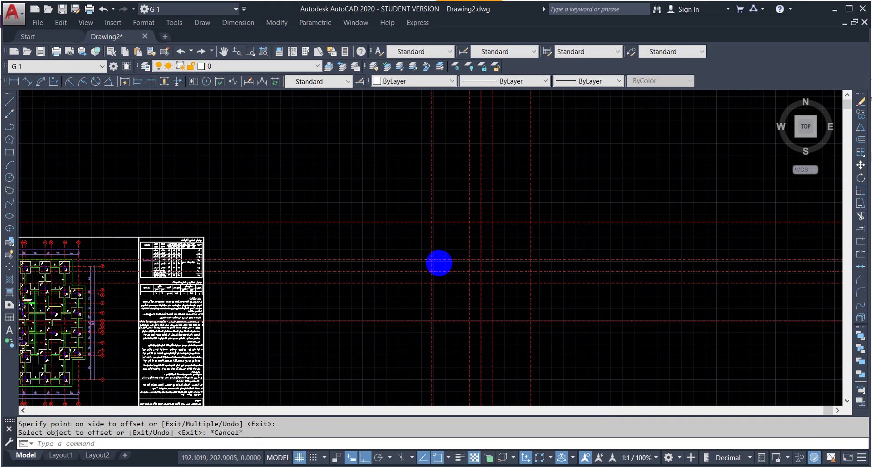
pyautogui.scroll(-4, 439, 263)
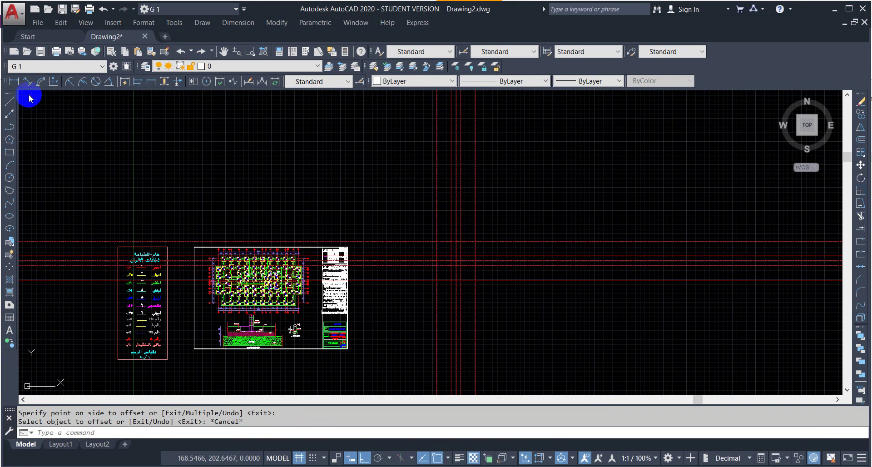
pyautogui.click(9, 153)
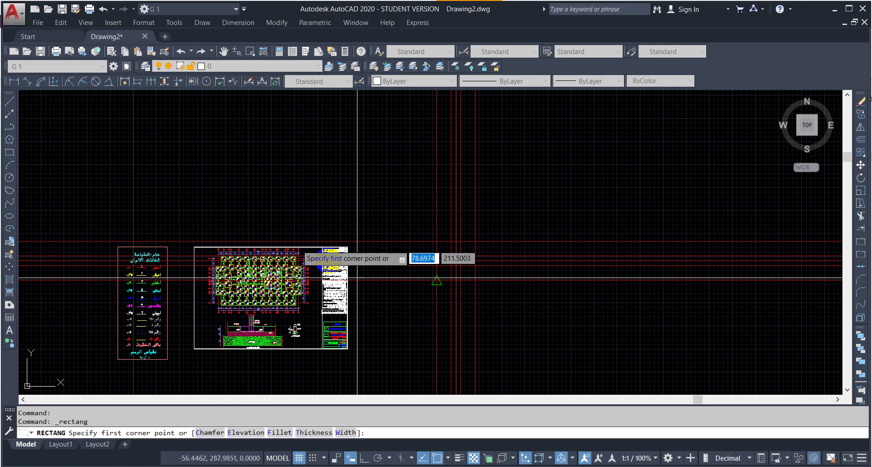
pyautogui.scroll(4, 438, 270)
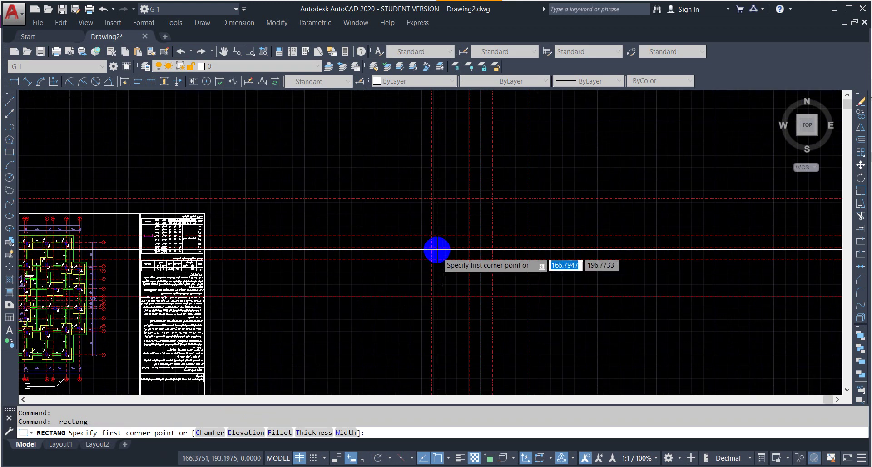
pyautogui.click(432, 198)
pyautogui.click(531, 296)
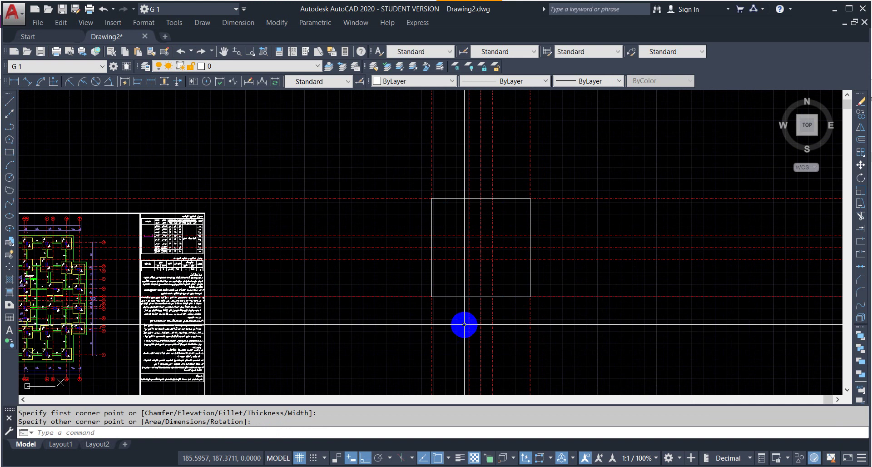
pyautogui.click(483, 296)
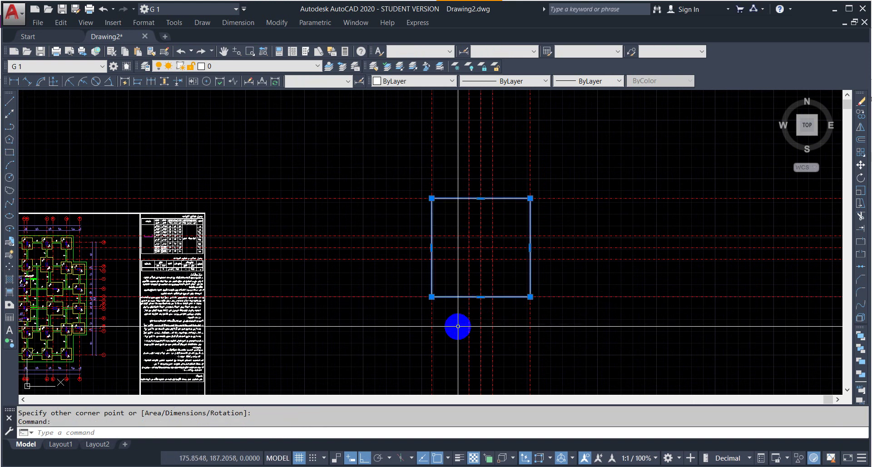
pyautogui.write('co')
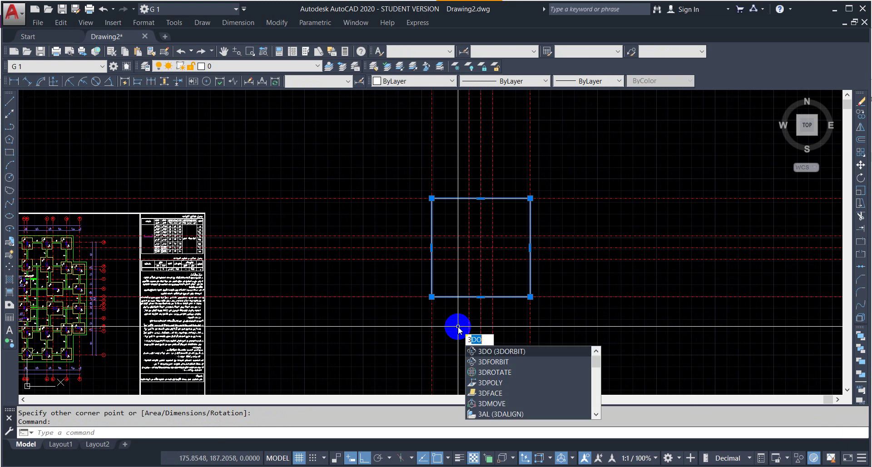
pyautogui.press('Return')
pyautogui.press('Escape')
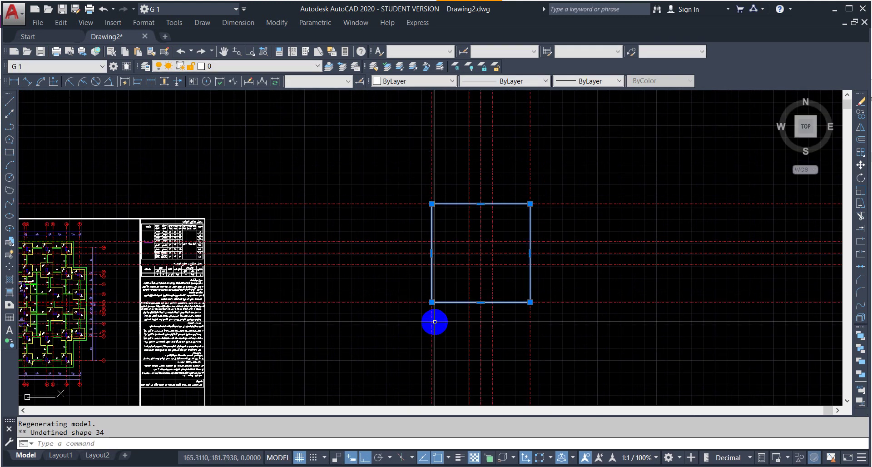
pyautogui.press('Escape')
# Step: Offset the rectangle around the axis grid outward by 3 and delete the original inner rectangle
pyautogui.click(450, 303)
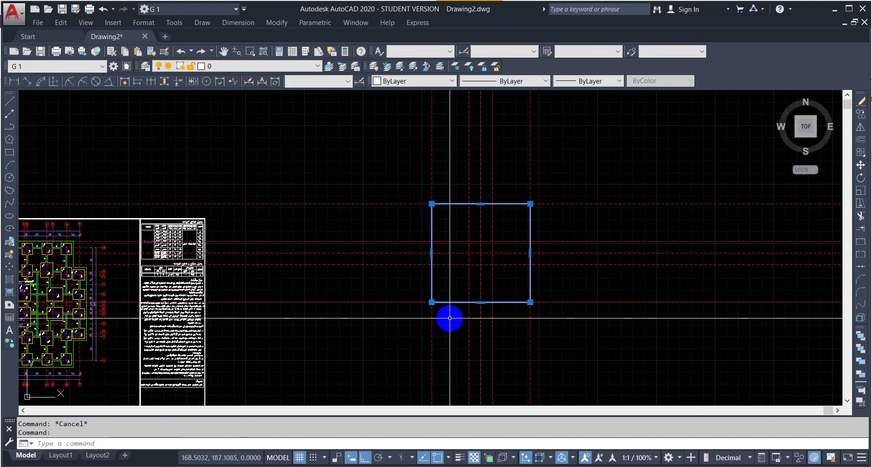
pyautogui.write('off')
pyautogui.press('Return')
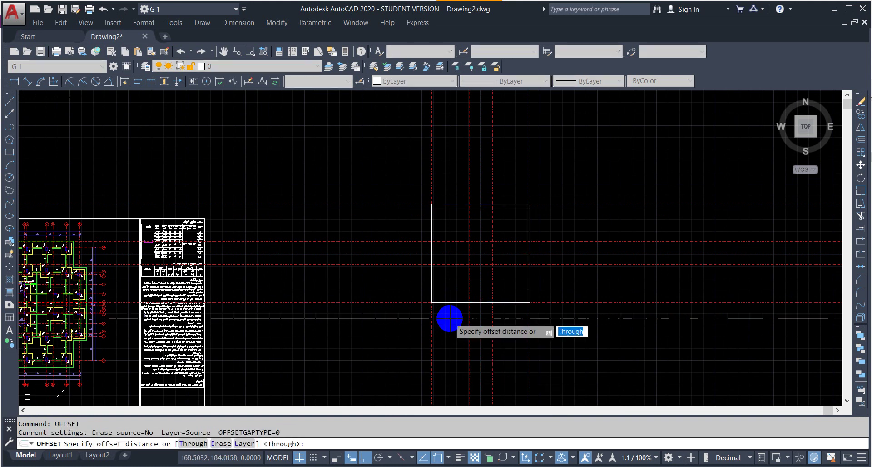
pyautogui.write('3')
pyautogui.press('Return')
pyautogui.click(449, 303)
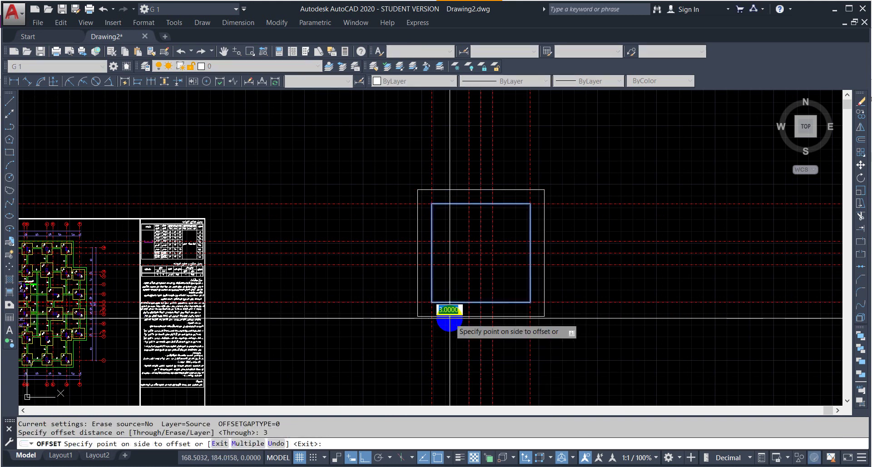
pyautogui.click(446, 322)
pyautogui.press('Escape')
pyautogui.click(444, 302)
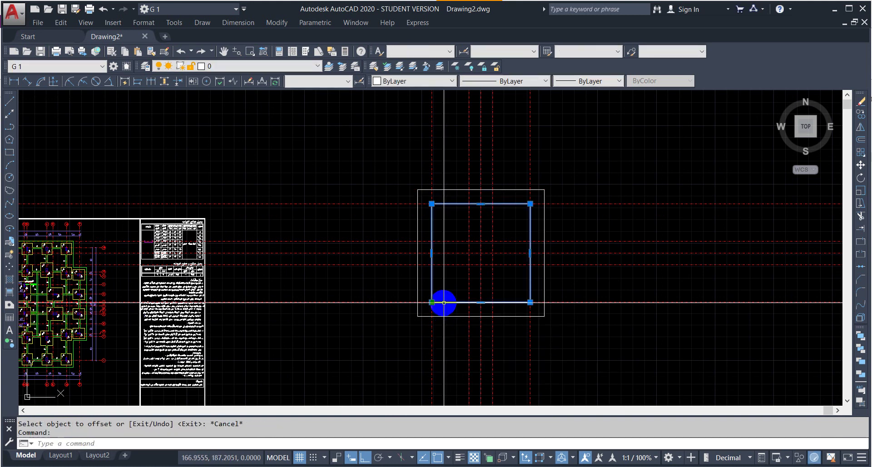
pyautogui.press('Delete')
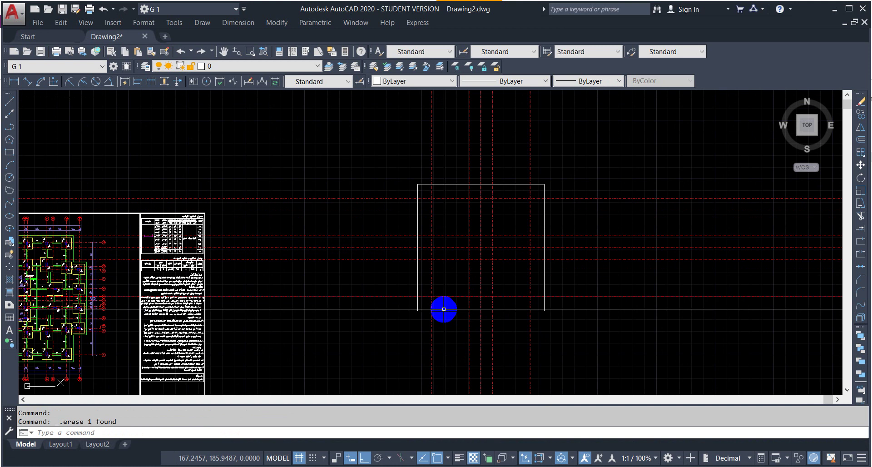
pyautogui.write('TR')
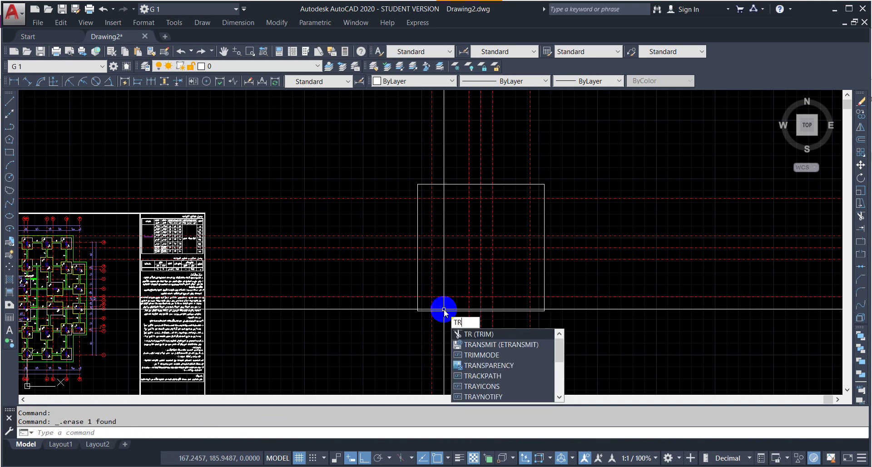
pyautogui.press('Return')
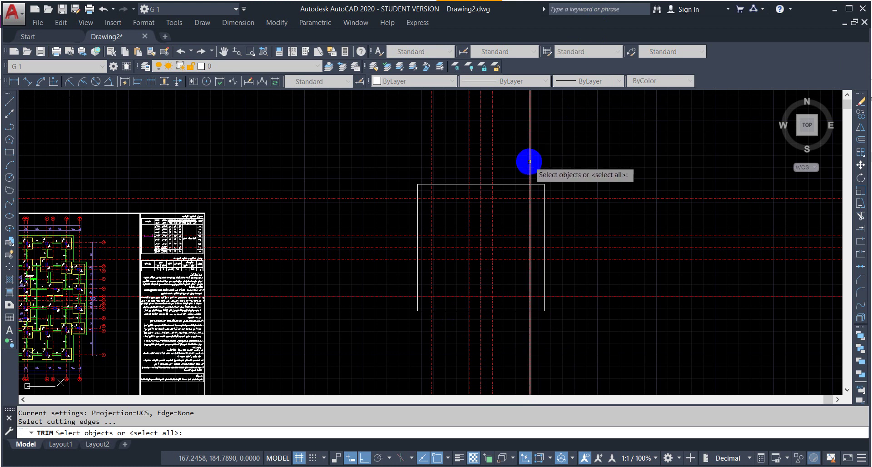
pyautogui.click(529, 161)
pyautogui.press('Escape')
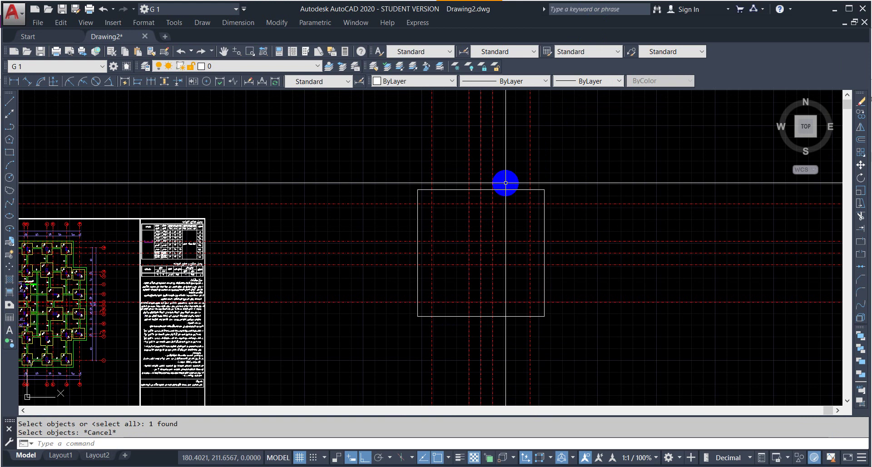
# Step: Trim the axes above and to the right of the outer rectangle, using the rectangle as the cutting edge
pyautogui.write('TR')
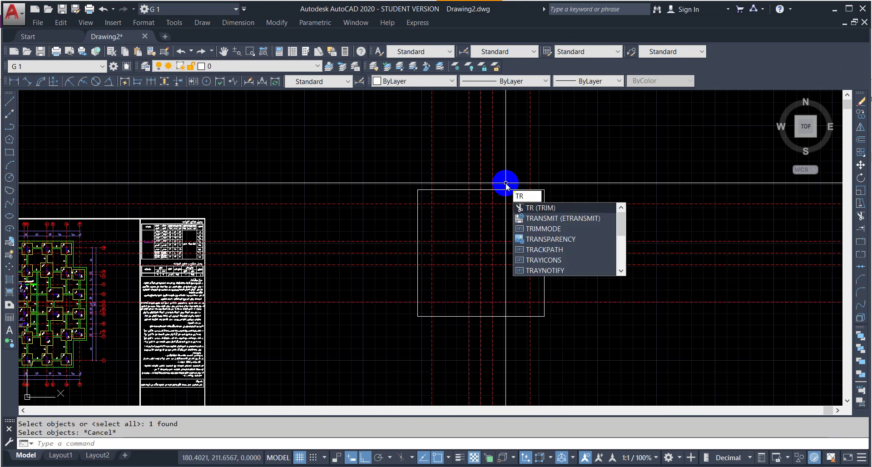
pyautogui.press('Return')
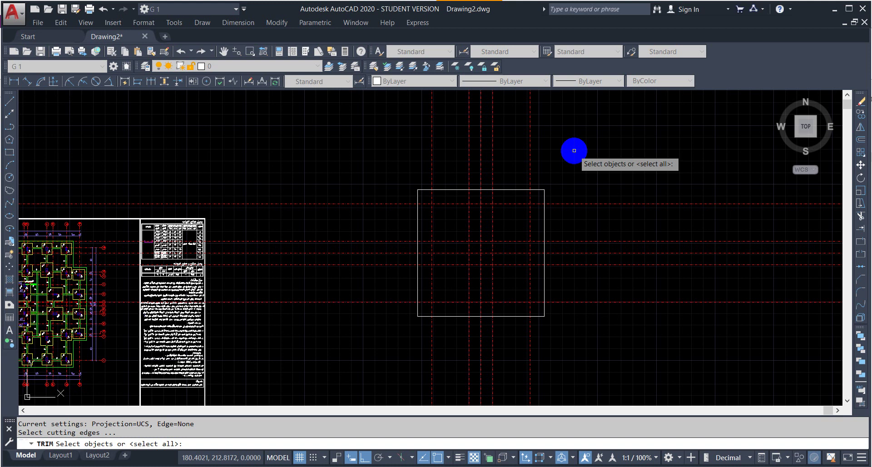
pyautogui.click(521, 188)
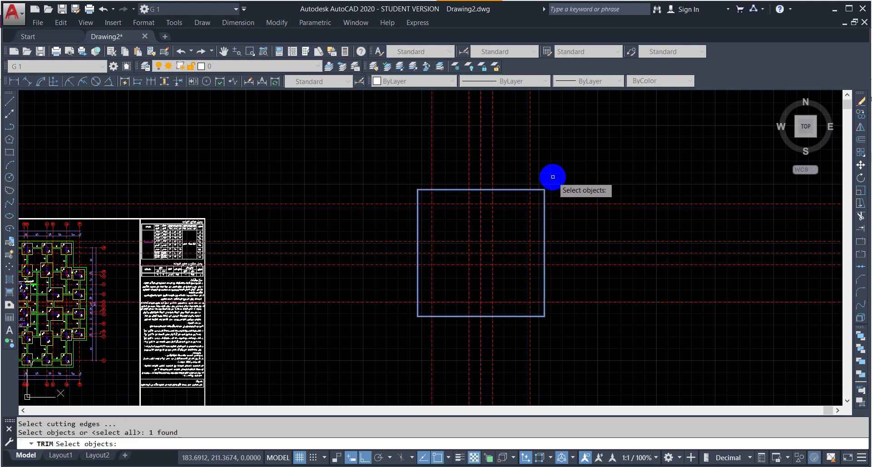
pyautogui.press('Return')
pyautogui.click(593, 135)
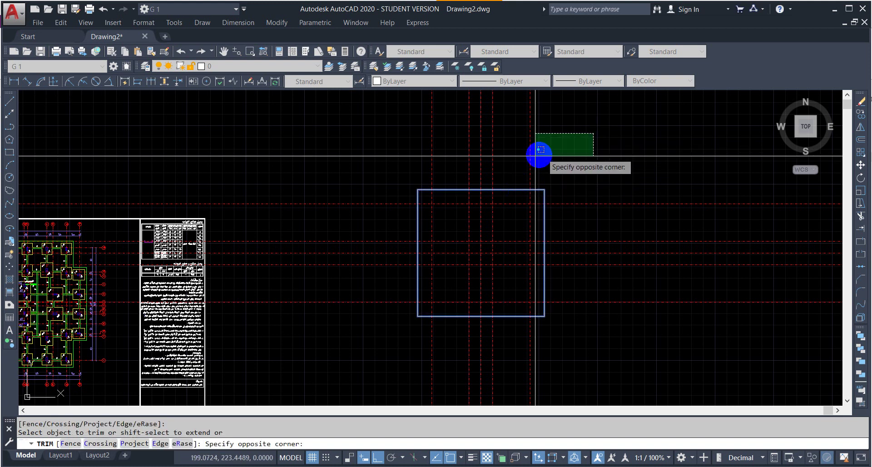
pyautogui.click(382, 168)
pyautogui.click(672, 164)
pyautogui.click(607, 311)
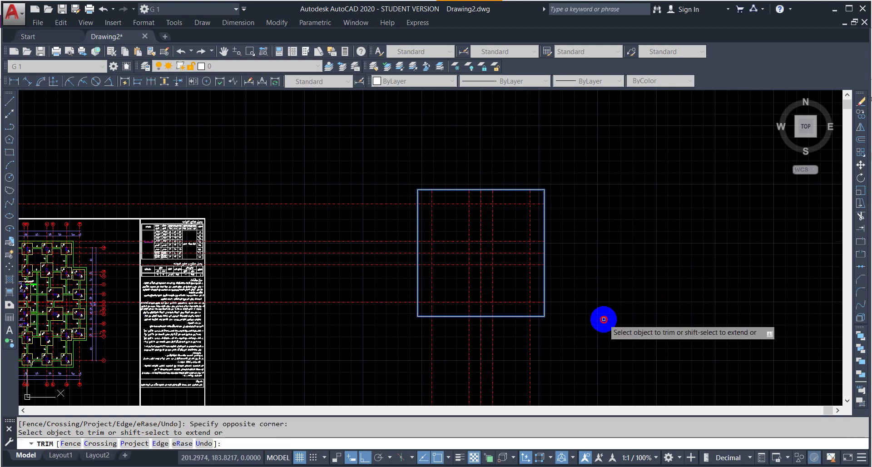
# Step: Trim the axes below and to the left of the outer rectangle and end the Trim command
pyautogui.click(593, 331)
pyautogui.click(374, 375)
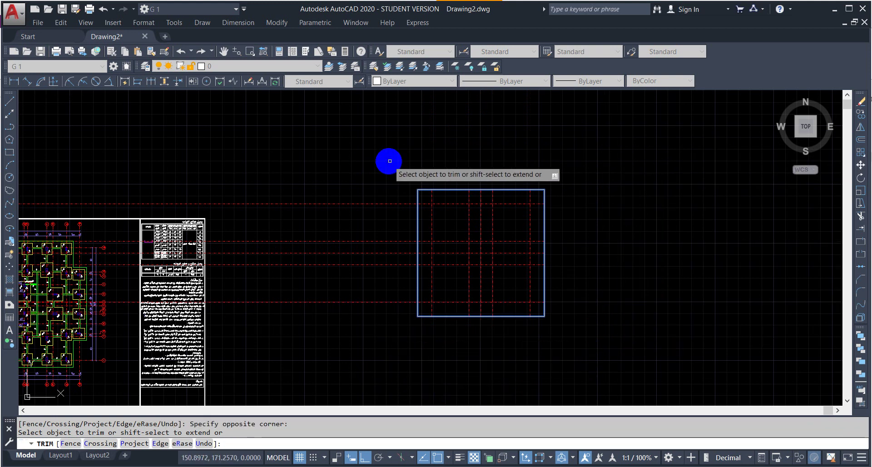
pyautogui.click(390, 162)
pyautogui.click(356, 325)
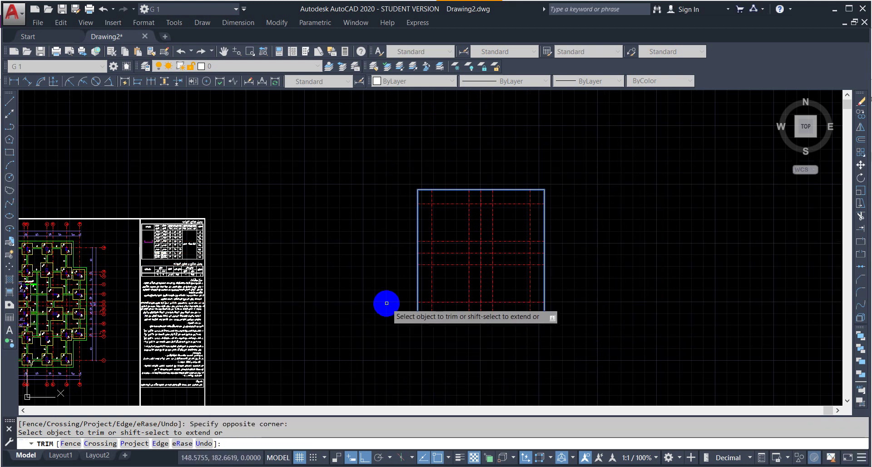
pyautogui.press('Escape')
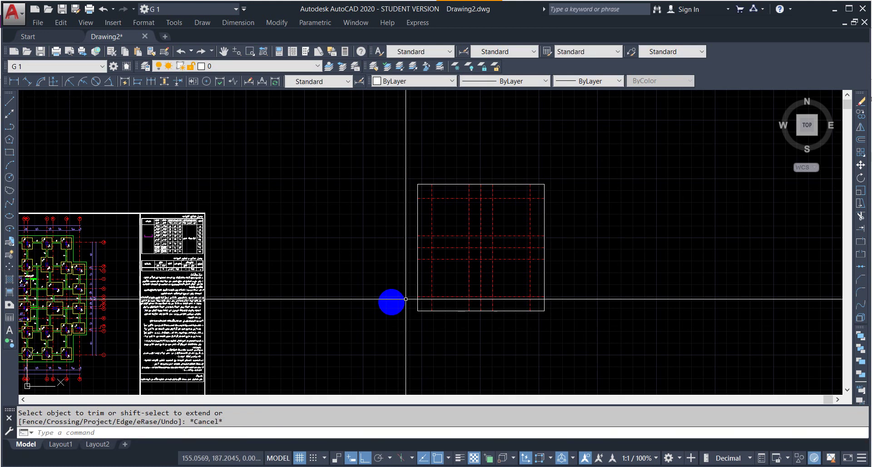
# Step: Delete the outer rectangle around the trimmed axis grid
pyautogui.scroll(4, 409, 291)
pyautogui.click(424, 268)
pyautogui.click(383, 286)
pyautogui.press('Delete')
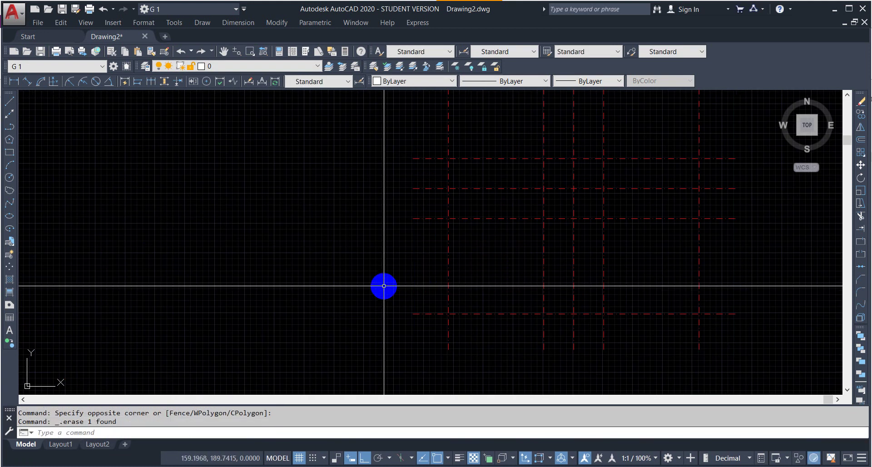
pyautogui.scroll(-5, 384, 286)
pyautogui.scroll(2, 546, 205)
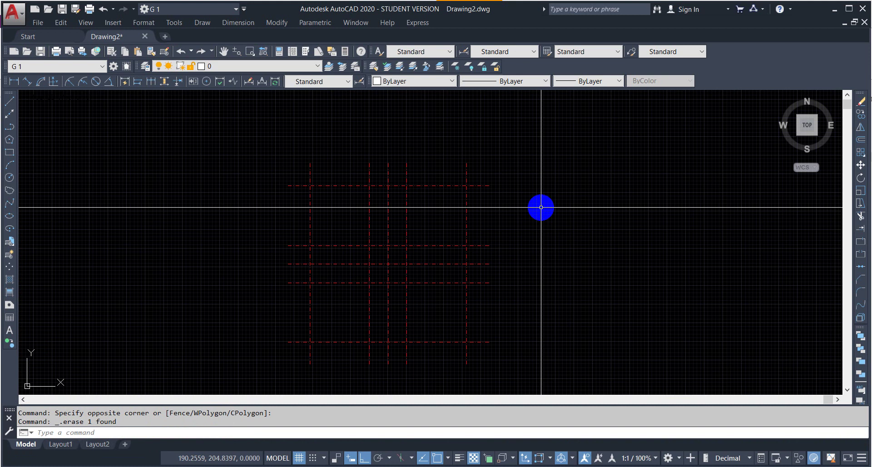
# Step: Undo the rectangle's deletion and the trimming of the axes
pyautogui.hotkey('ctrl', 'z')
pyautogui.hotkey('ctrl', 'z')
pyautogui.hotkey('ctrl', 'z')
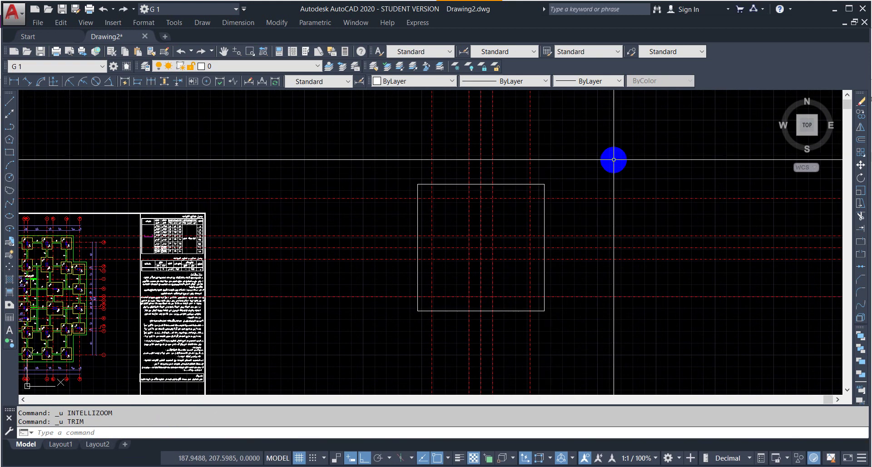
# Step: Trim two vertical axes above the rectangle and the horizontal axes to its right, using all objects as cutting edges
pyautogui.write('TR')
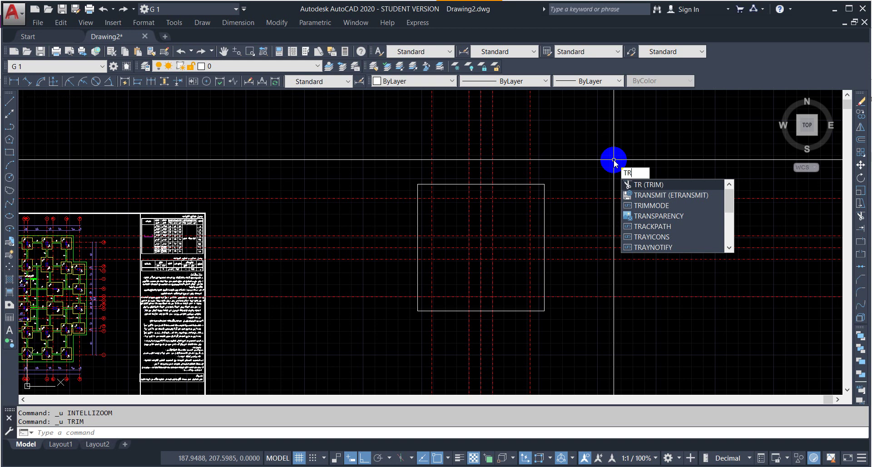
pyautogui.press('Return')
pyautogui.press('Return')
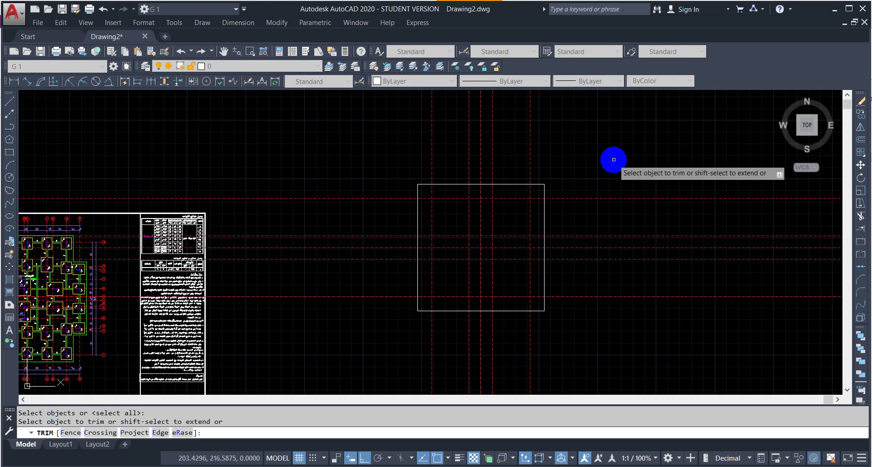
pyautogui.click(529, 167)
pyautogui.click(494, 172)
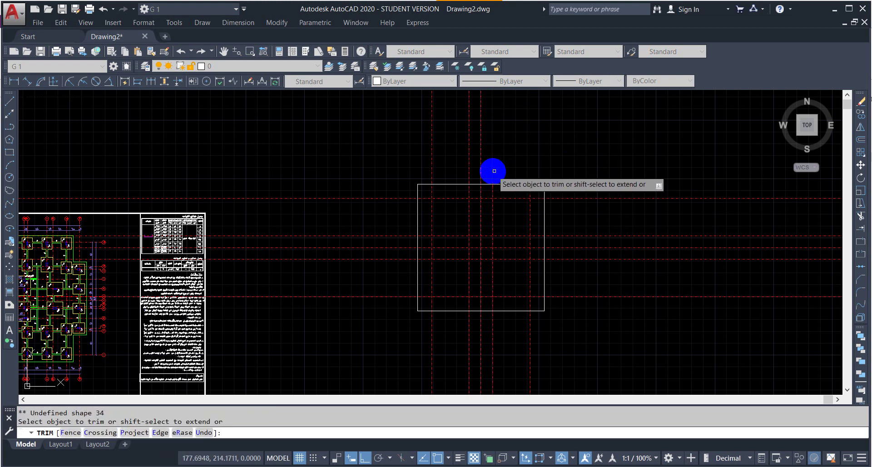
pyautogui.click(661, 136)
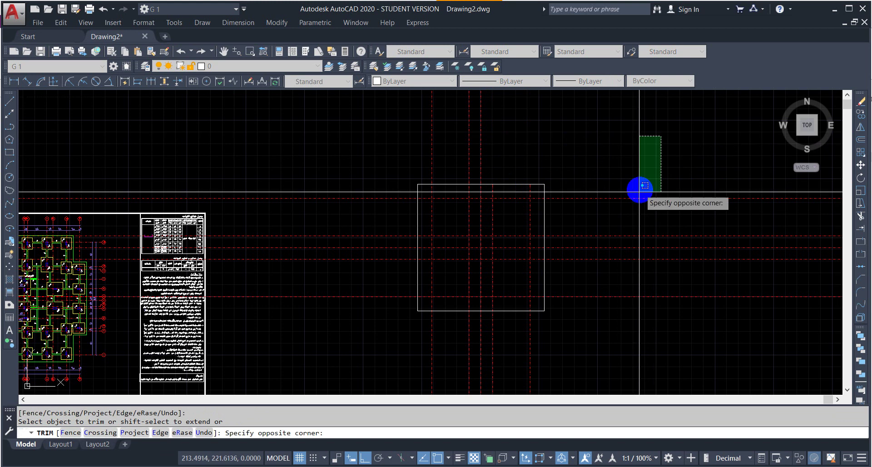
pyautogui.click(592, 314)
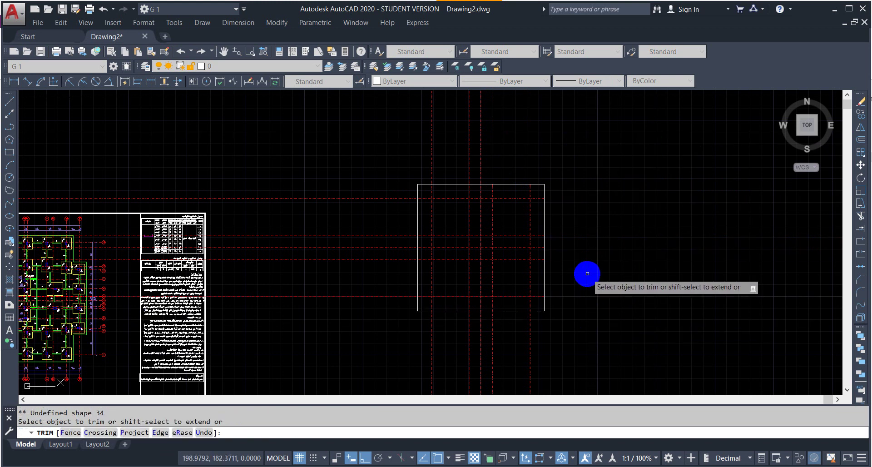
pyautogui.press('Escape')
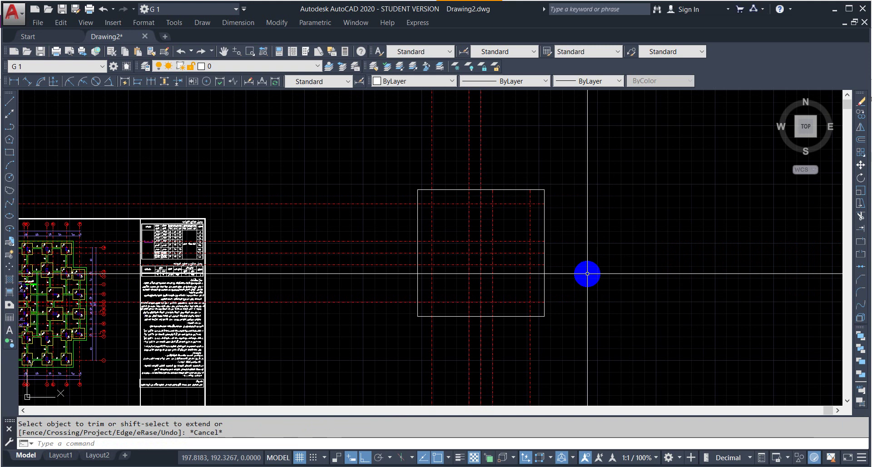
# Step: Try EXTRIM on the outside of the rectangle, and undo it together with the previous partial trim
pyautogui.write('EXTRIm')
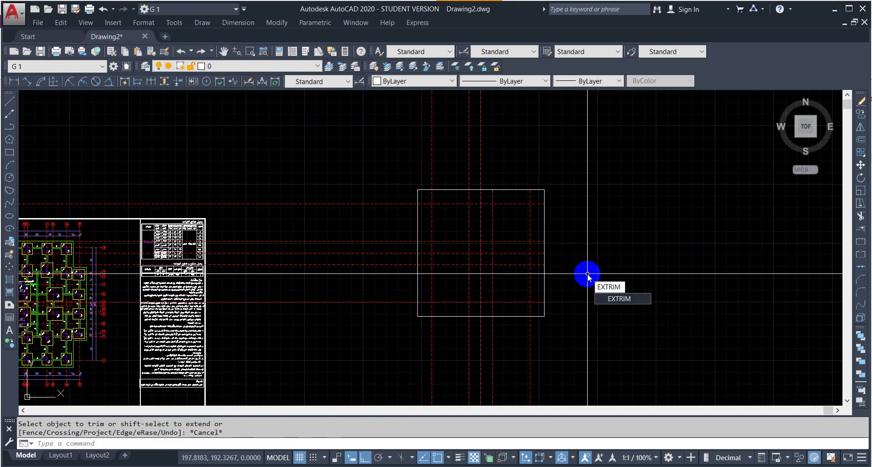
pyautogui.press('Return')
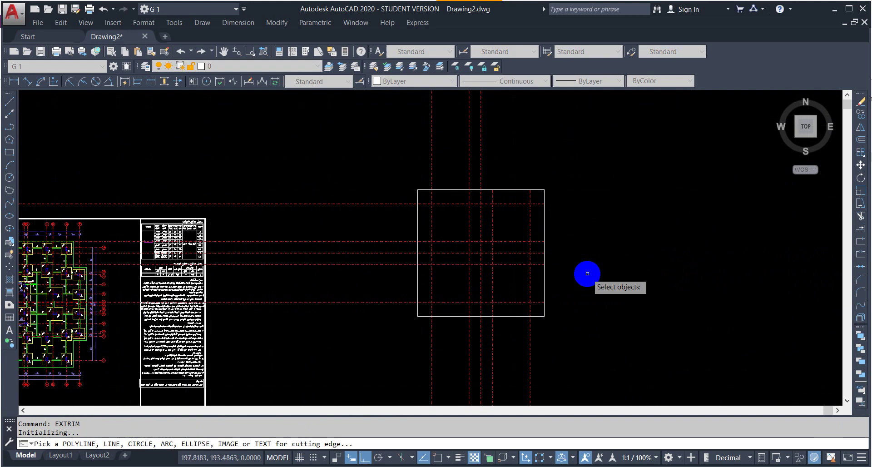
pyautogui.click(523, 191)
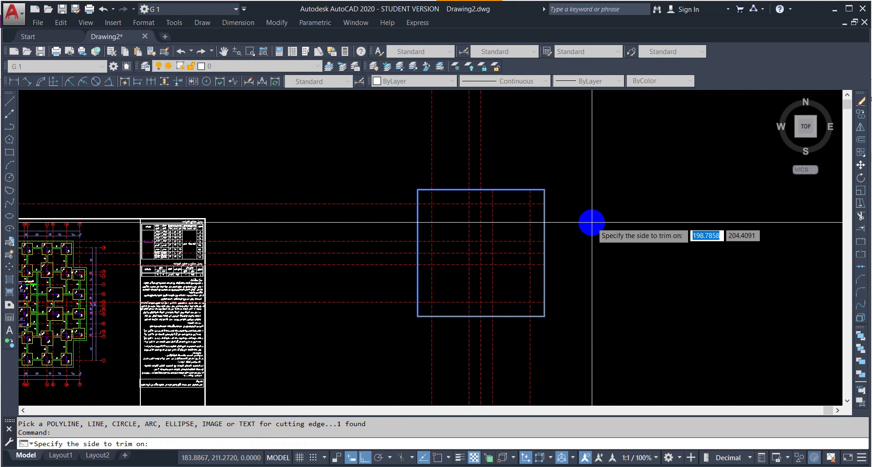
pyautogui.click(574, 161)
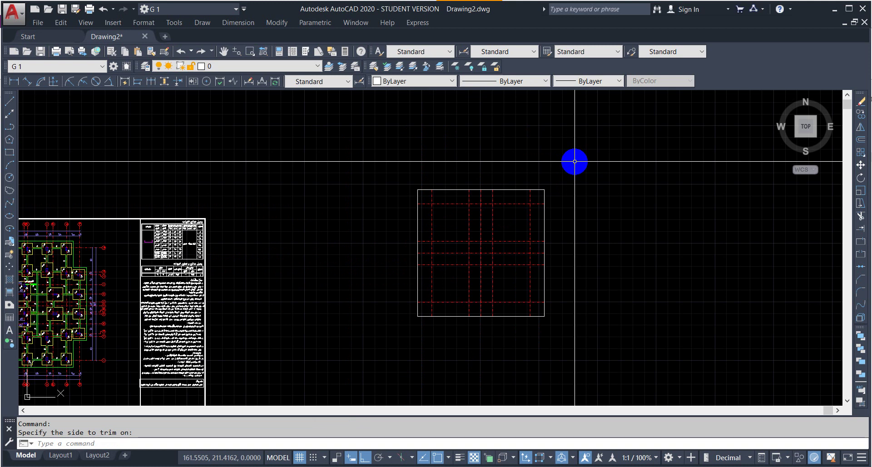
pyautogui.hotkey('ctrl', 'z')
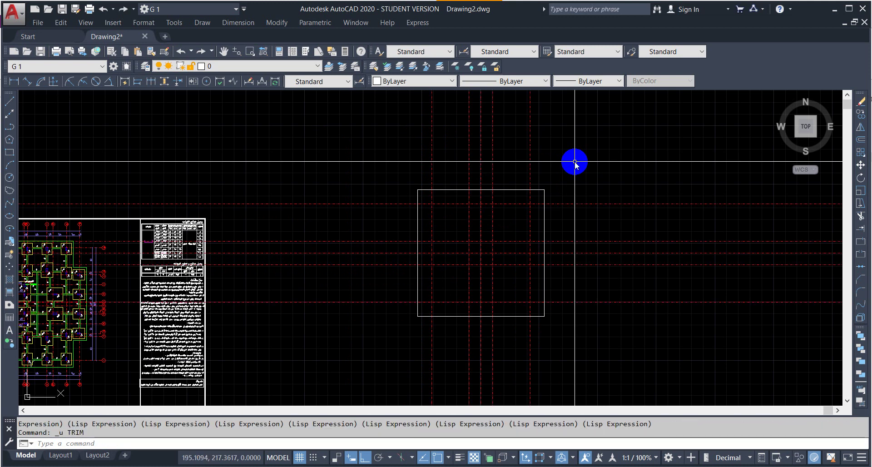
# Step: Trim all axes outside the rectangle at once with EXTRIM, using the rectangle as the cutting edge
pyautogui.write('extrim')
pyautogui.press('Return')
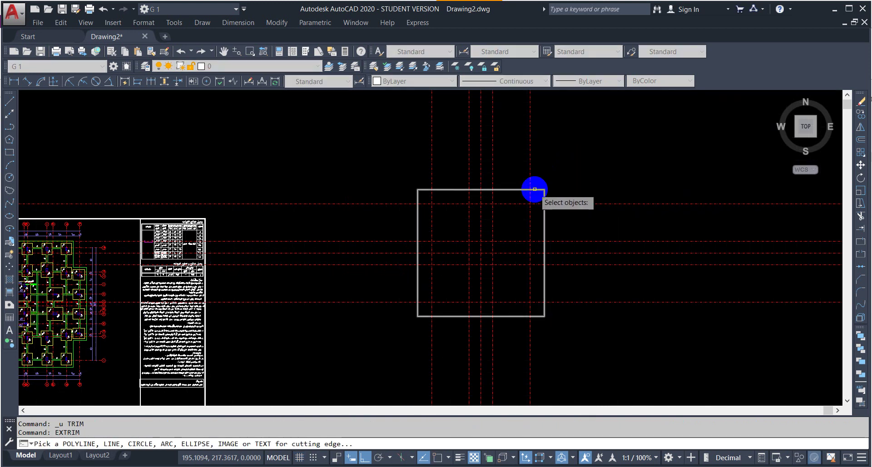
pyautogui.click(516, 188)
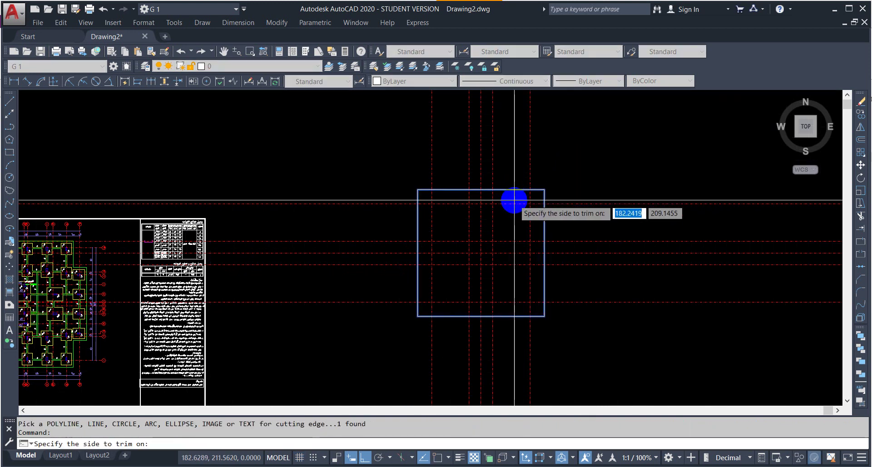
pyautogui.click(586, 161)
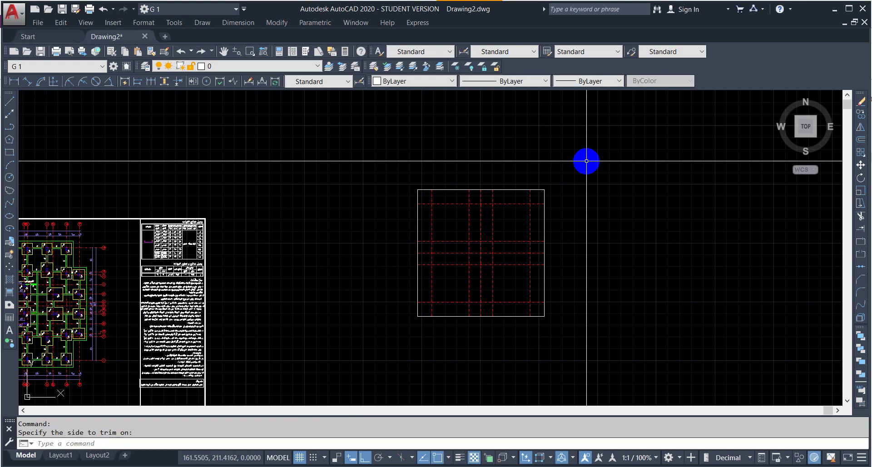
# Step: Delete the outer rectangle, leaving only the trimmed axis grid
pyautogui.scroll(2, 508, 186)
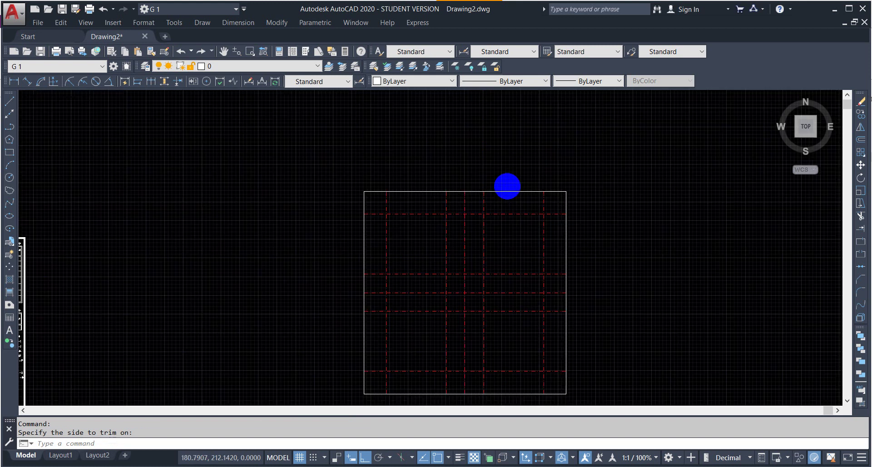
pyautogui.scroll(2, 507, 186)
pyautogui.click(525, 175)
pyautogui.click(509, 209)
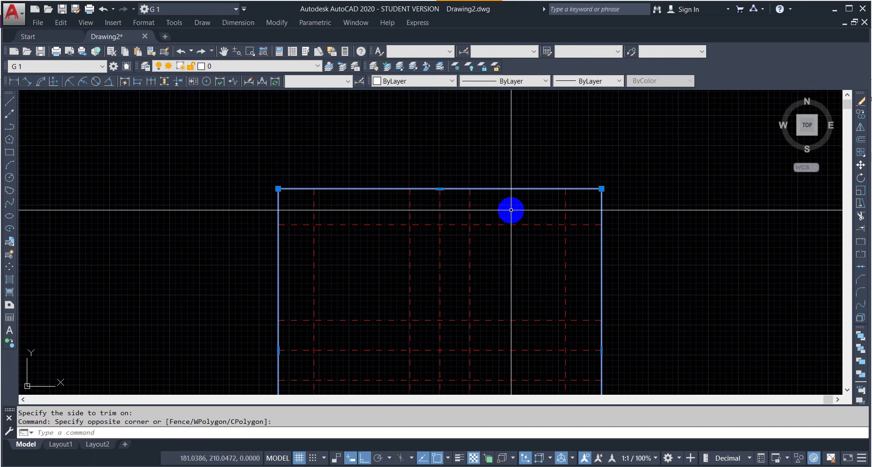
pyautogui.press('Delete')
pyautogui.scroll(-3, 536, 171)
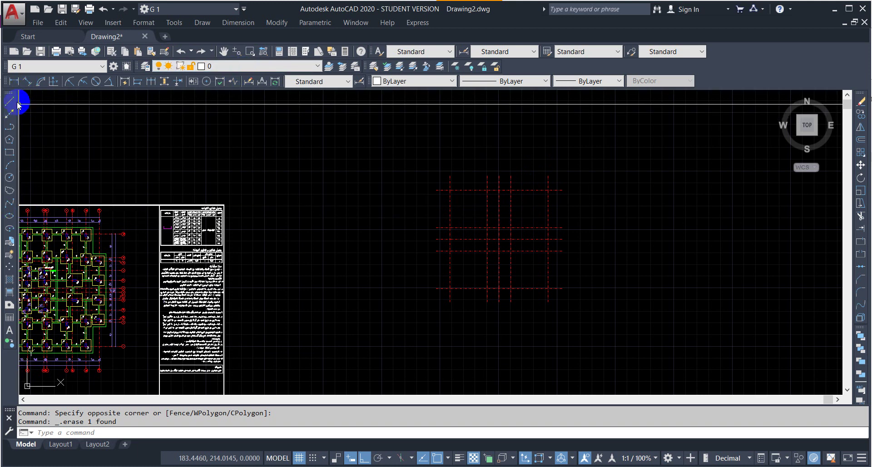
# Step: Draw a circle with a radius of about 1.14 centred on the upper end of the leftmost vertical axis
pyautogui.click(9, 177)
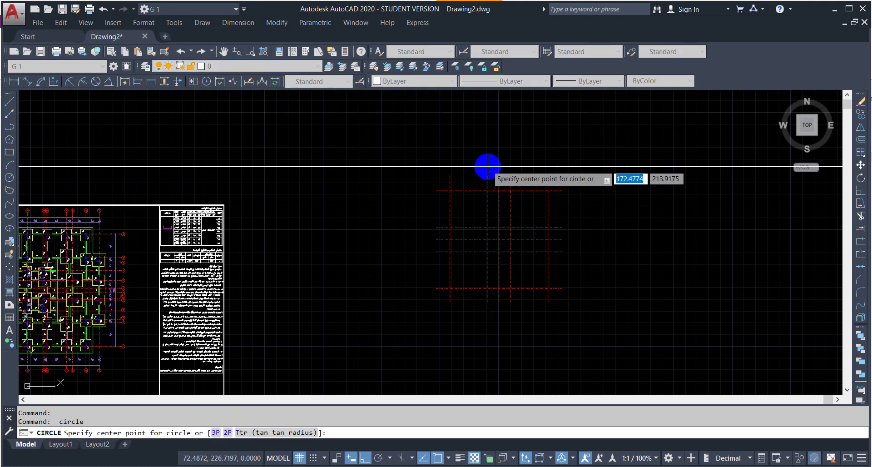
pyautogui.scroll(6, 468, 172)
pyautogui.click(410, 189)
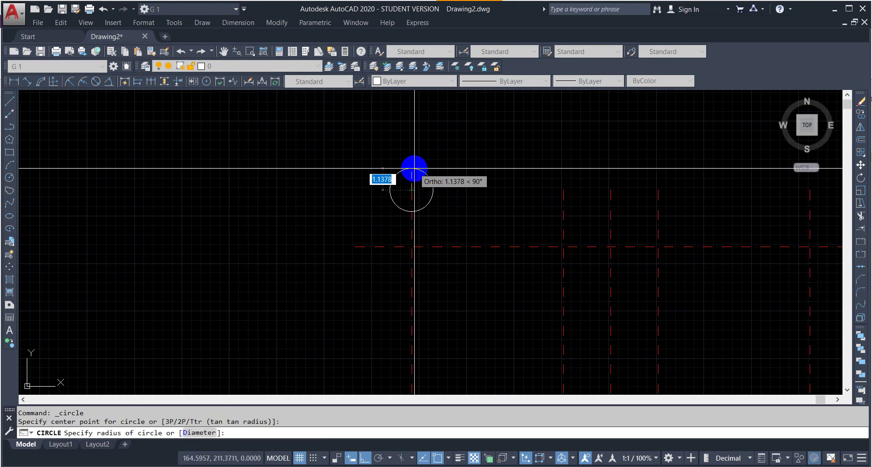
pyautogui.click(413, 168)
pyautogui.scroll(-5, 387, 197)
pyautogui.scroll(3, 391, 193)
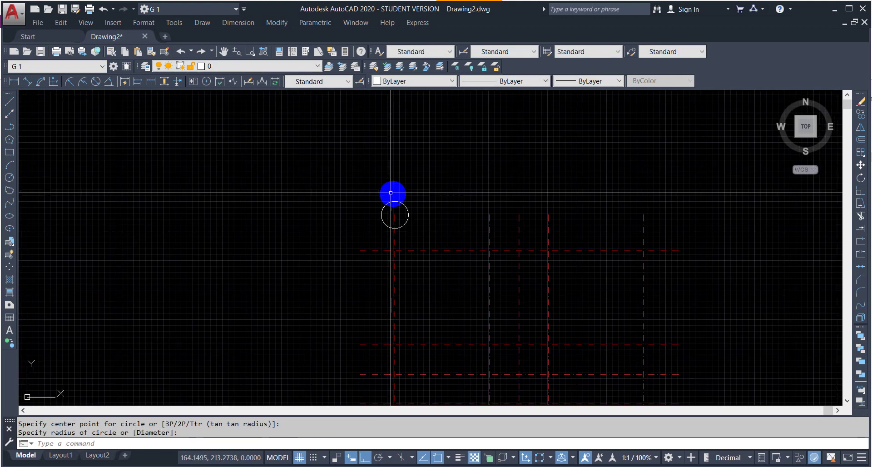
pyautogui.click(411, 187)
pyautogui.click(395, 197)
pyautogui.scroll(4, 393, 230)
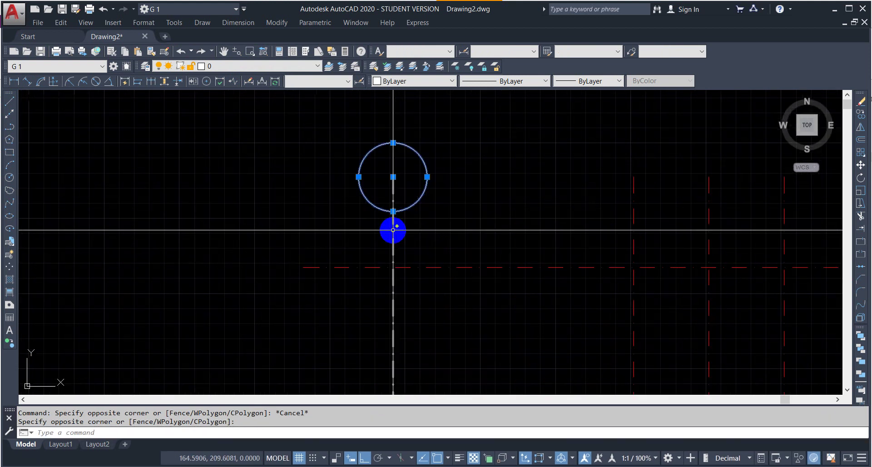
pyautogui.click(393, 211)
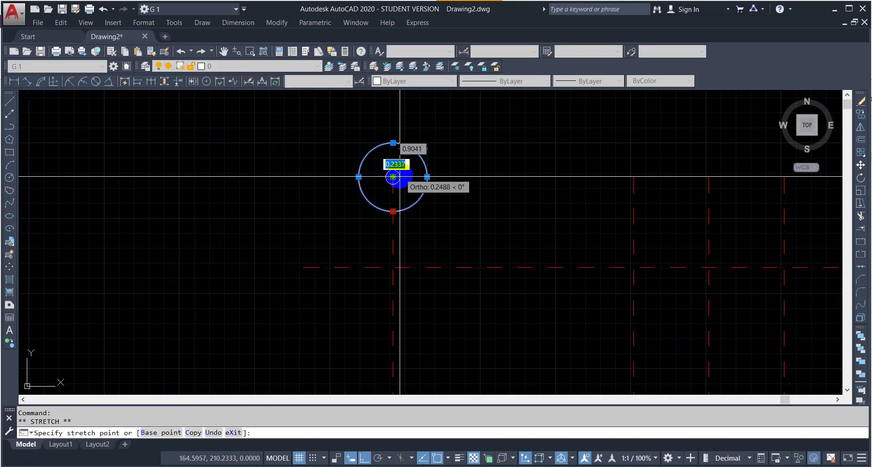
pyautogui.press('Escape')
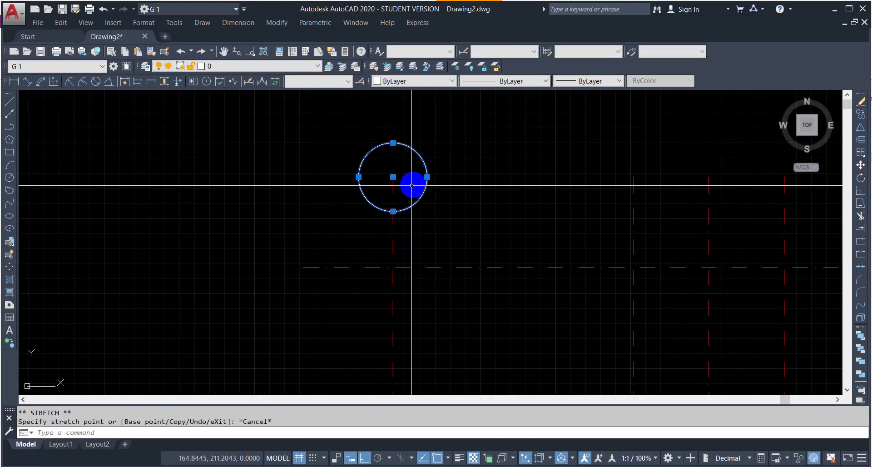
pyautogui.click(393, 176)
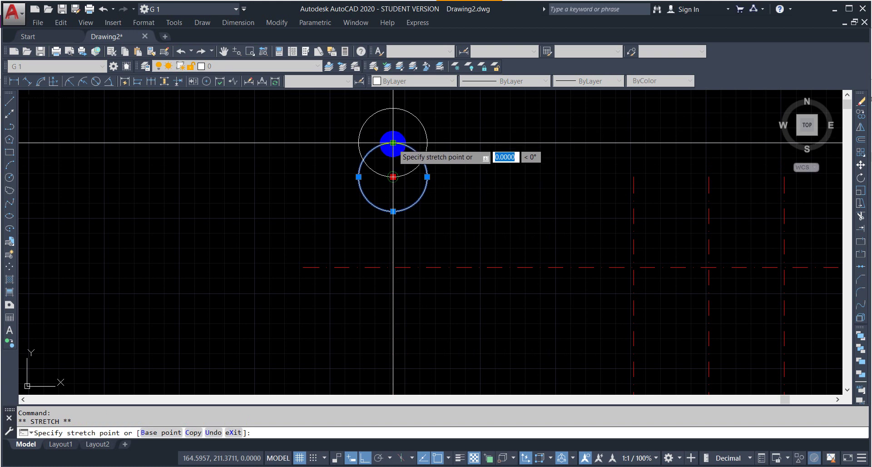
pyautogui.press('Escape')
pyautogui.press('Escape')
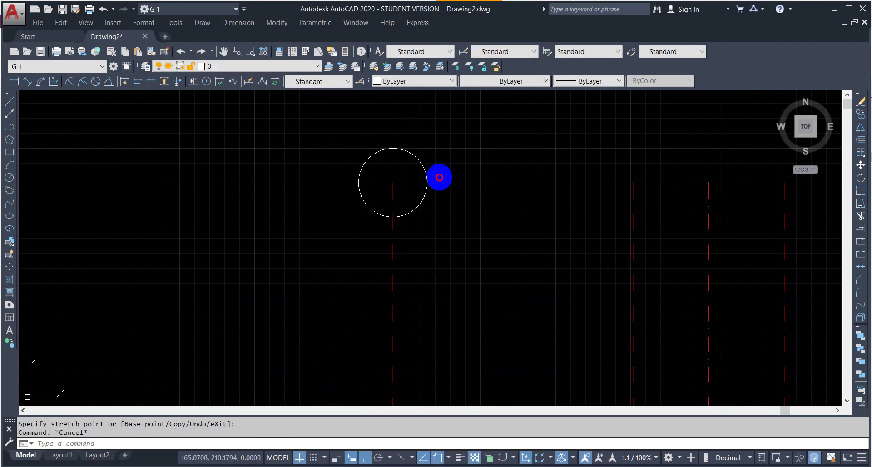
# Step: Move the circle straight up by its radius so its lowest point rests on the upper end of the leftmost vertical axis
pyautogui.click(424, 197)
pyautogui.click(444, 228)
pyautogui.write('m')
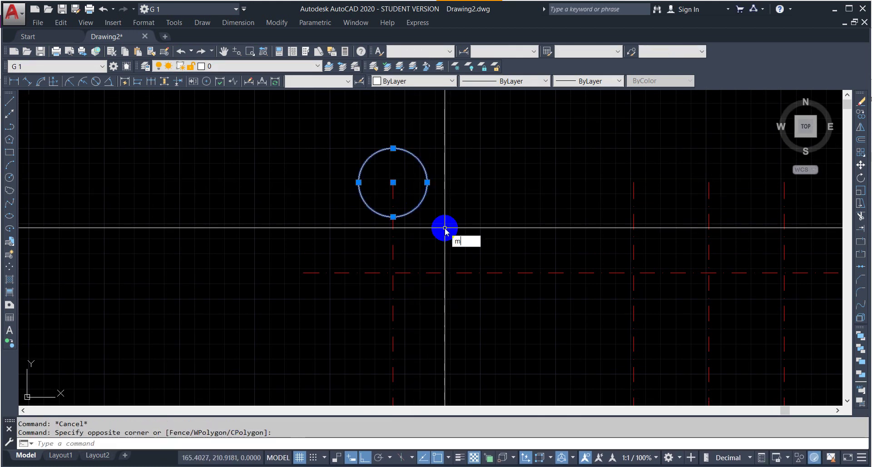
pyautogui.press('Return')
pyautogui.click(392, 202)
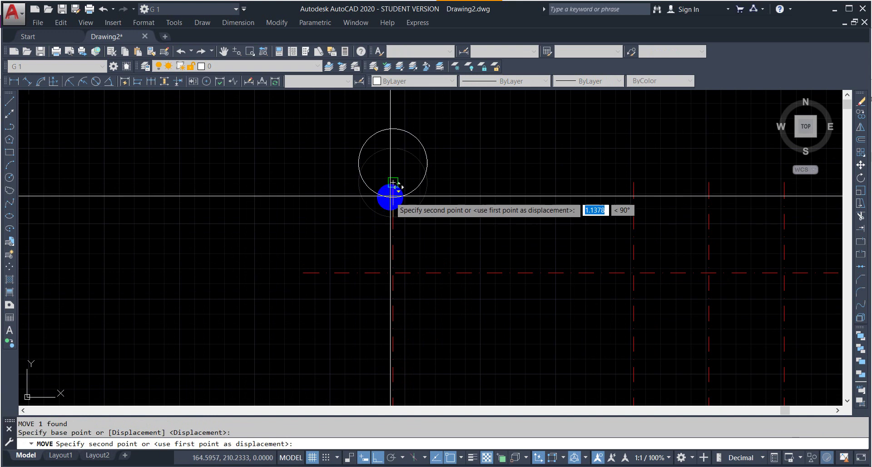
pyautogui.press('Escape')
pyautogui.scroll(-4, 427, 214)
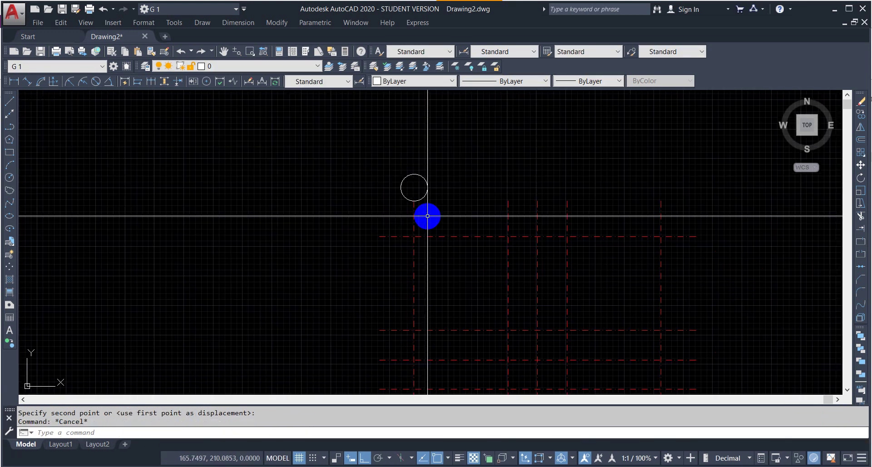
pyautogui.scroll(-2, 376, 240)
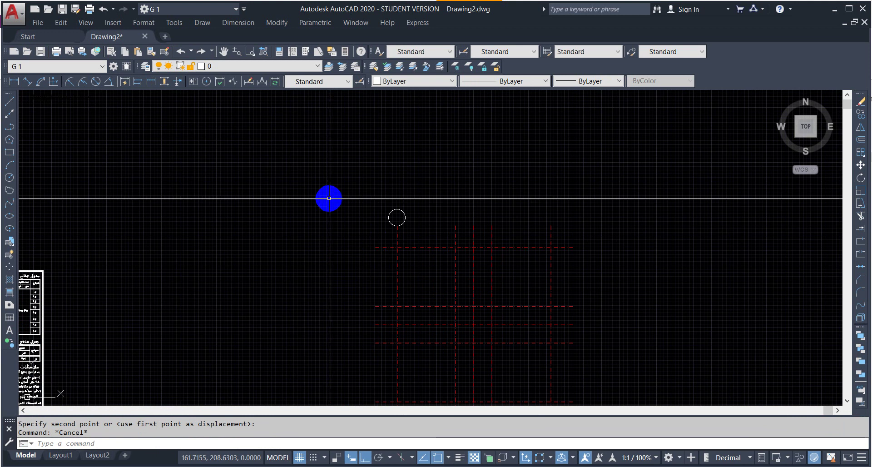
# Step: Add multiline text reading 1 inside the circle, in a text box about 1.0 wide and 1.3 high
pyautogui.write('MT')
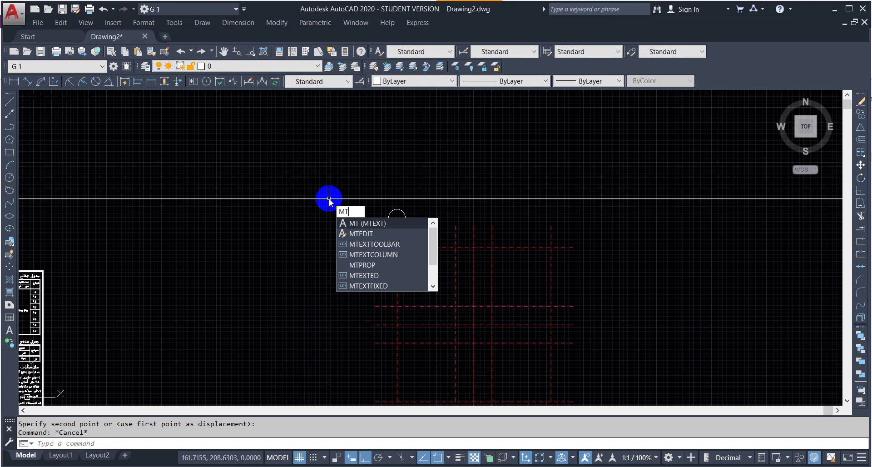
pyautogui.press('Return')
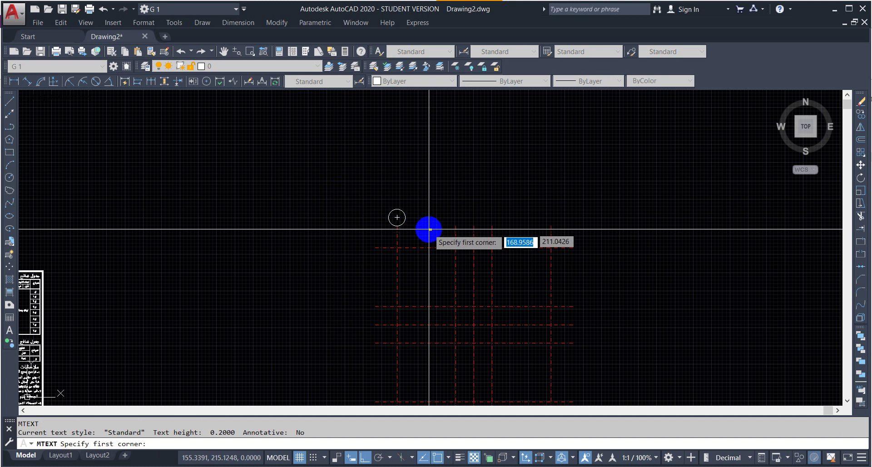
pyautogui.scroll(6, 396, 222)
pyautogui.click(377, 230)
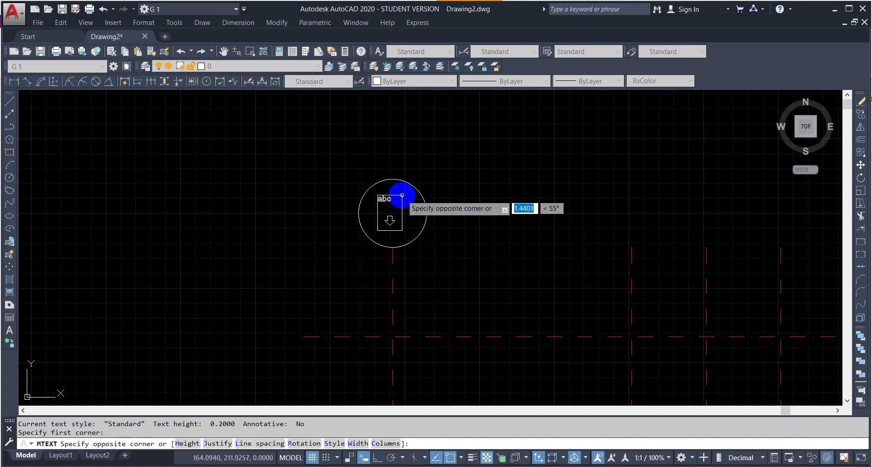
pyautogui.click(408, 193)
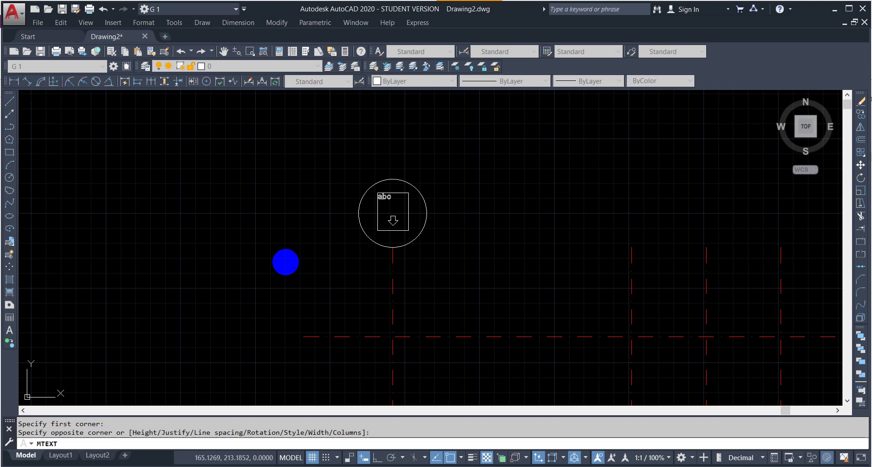
pyautogui.click(379, 227)
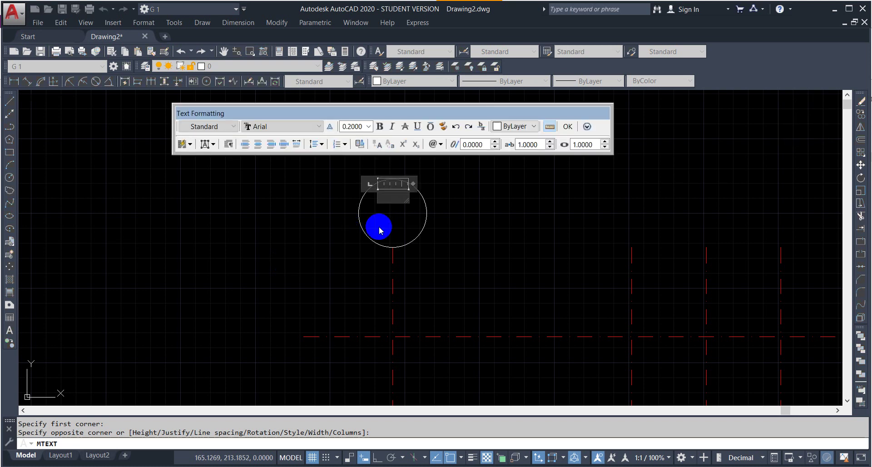
pyautogui.write('1')
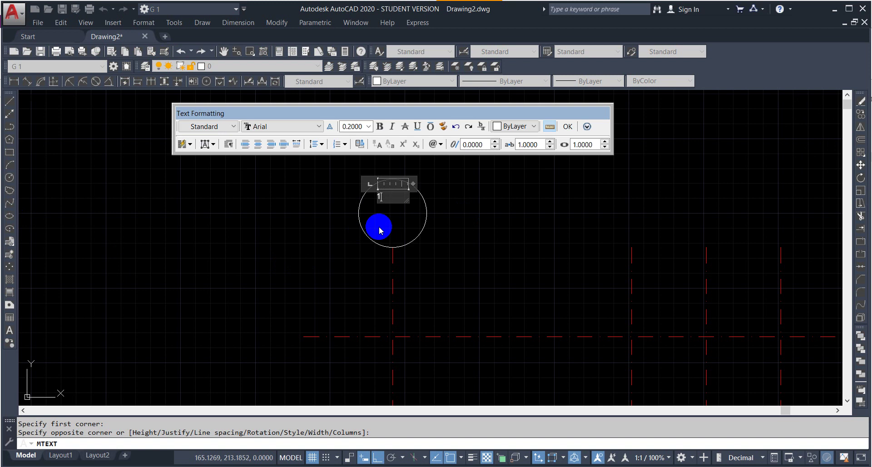
pyautogui.click(568, 127)
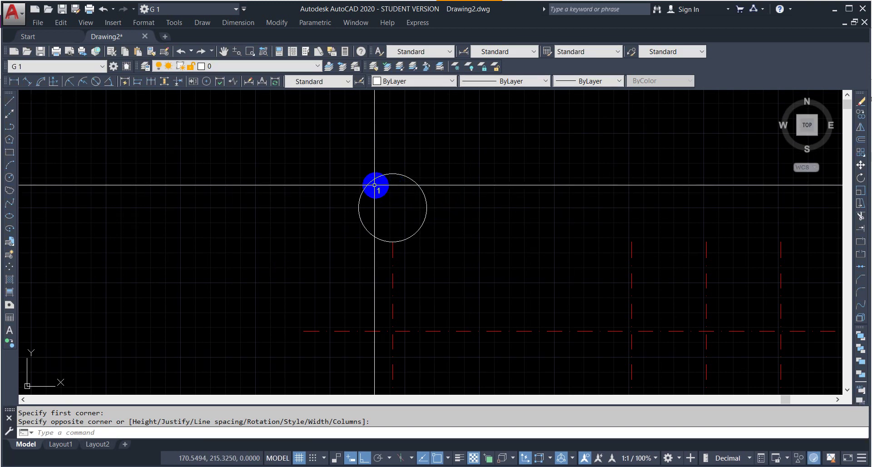
# Step: Scale up the number 1 from a base point on the digit until it is nearly half the circle's diameter high
pyautogui.scroll(3, 365, 190)
pyautogui.click(392, 189)
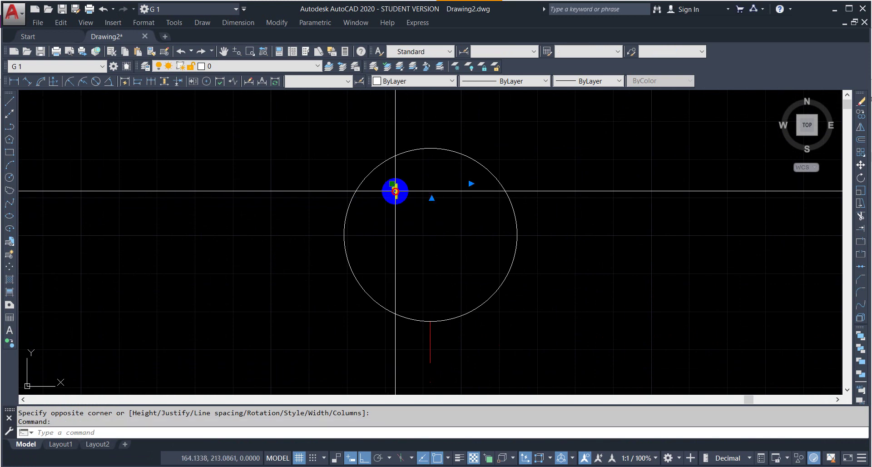
pyautogui.scroll(2, 392, 189)
pyautogui.write('sc')
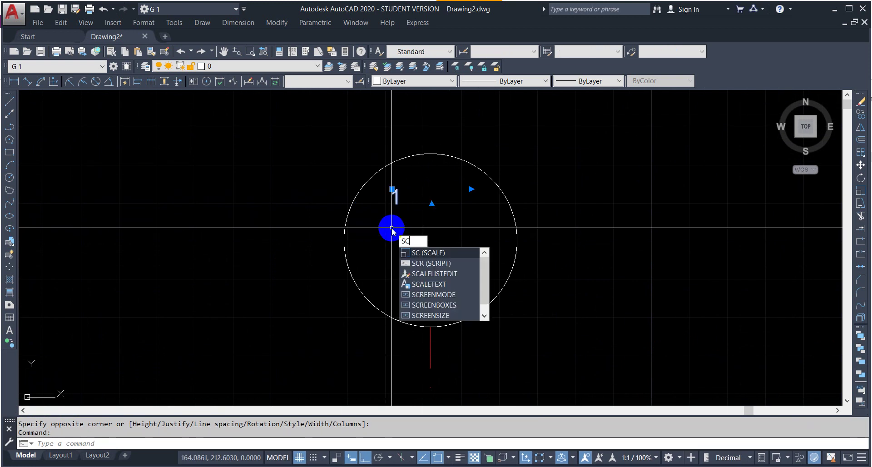
pyautogui.press('Return')
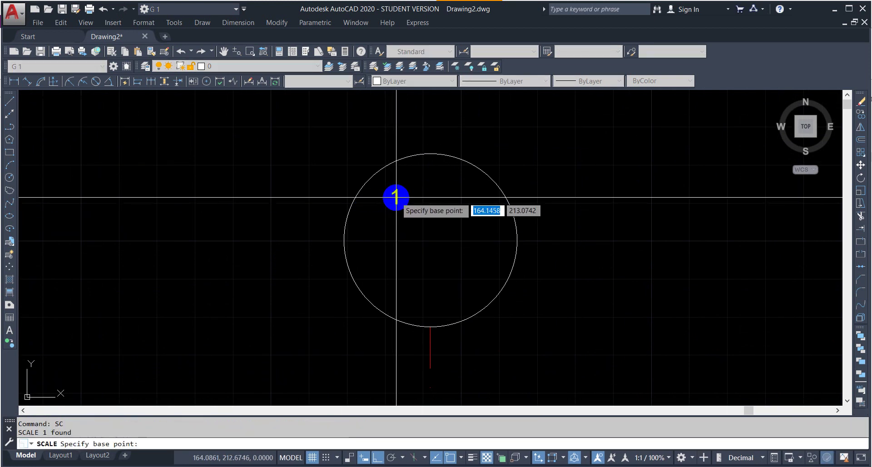
pyautogui.click(400, 196)
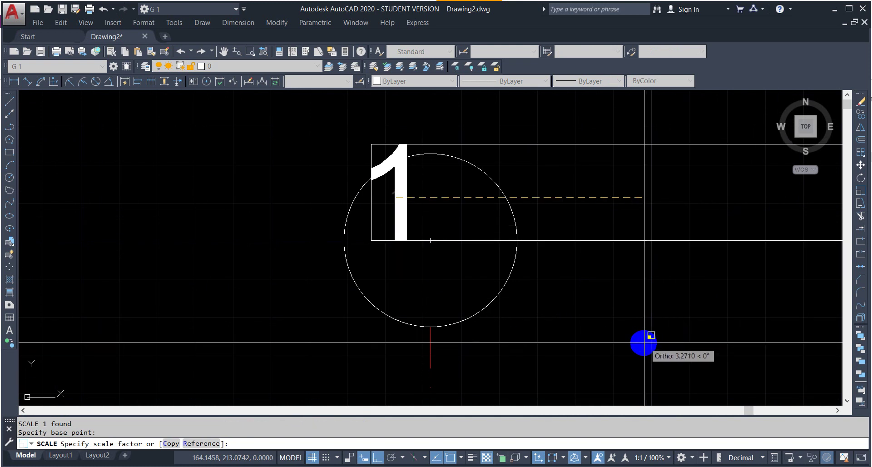
pyautogui.click(601, 312)
# Step: Turn off Ortho mode and move the enlarged number 1 by its insertion grip to the middle of the circle
pyautogui.click(399, 204)
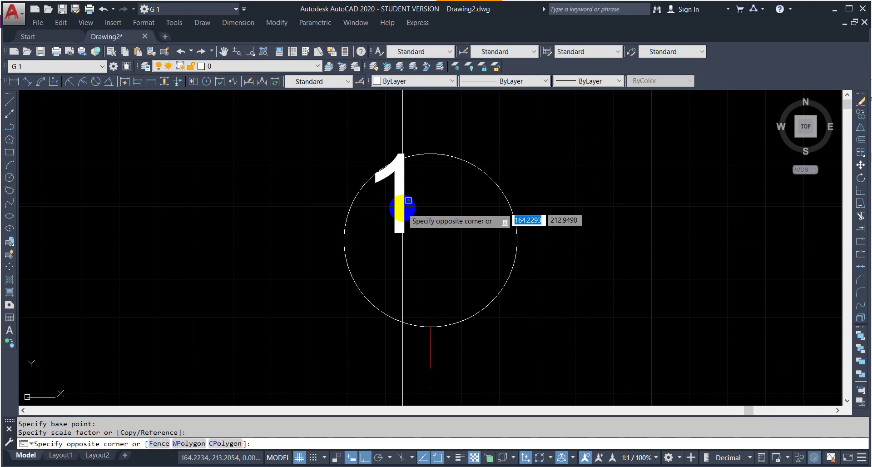
pyautogui.click(397, 211)
pyautogui.click(399, 250)
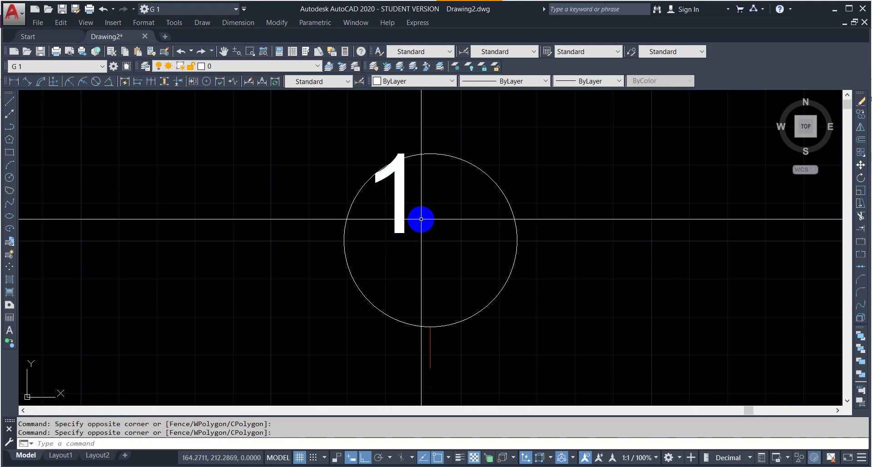
pyautogui.click(424, 212)
pyautogui.click(386, 246)
pyautogui.click(376, 154)
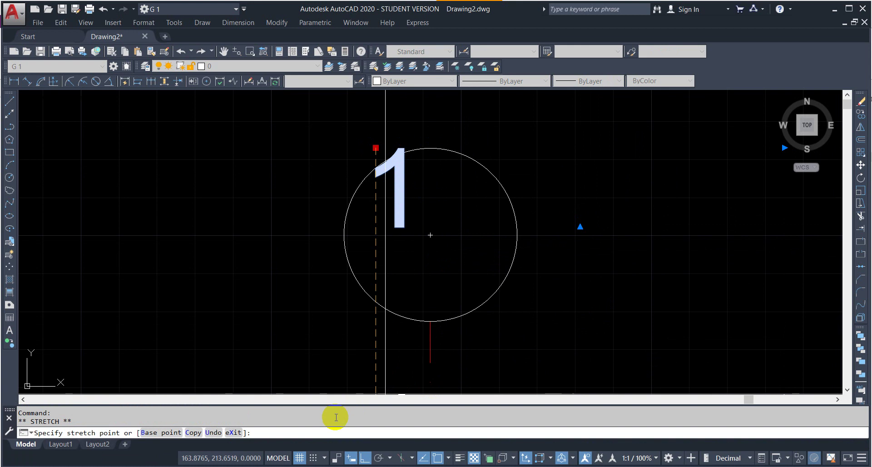
pyautogui.click(364, 458)
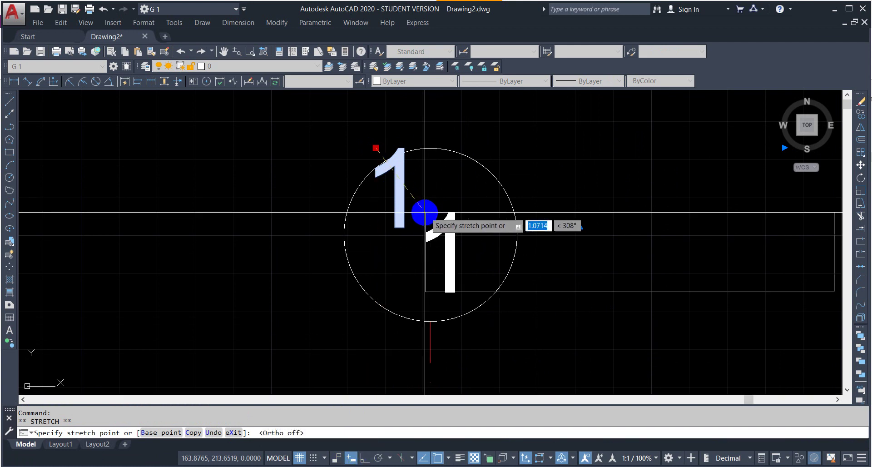
pyautogui.click(412, 200)
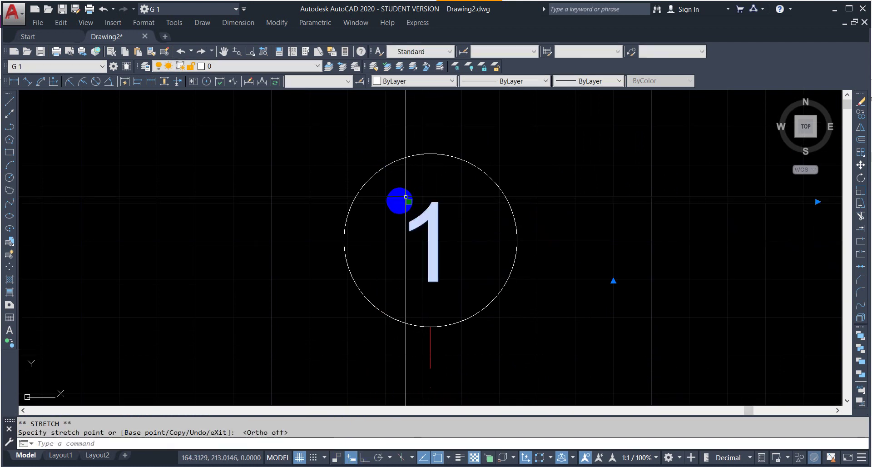
pyautogui.press('Escape')
pyautogui.scroll(-10, 350, 203)
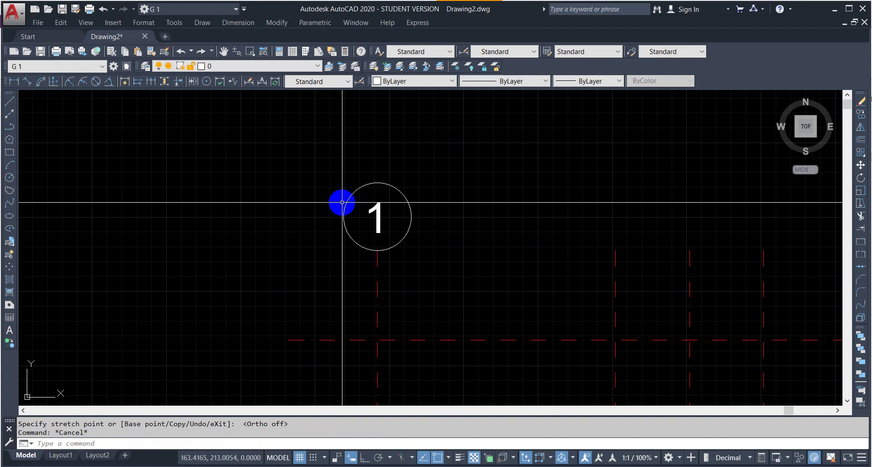
# Step: Start a multiline text box about 5.2 wide and 1.5 high in the empty area west of the axis bubble and enter 1
pyautogui.scroll(4, 355, 207)
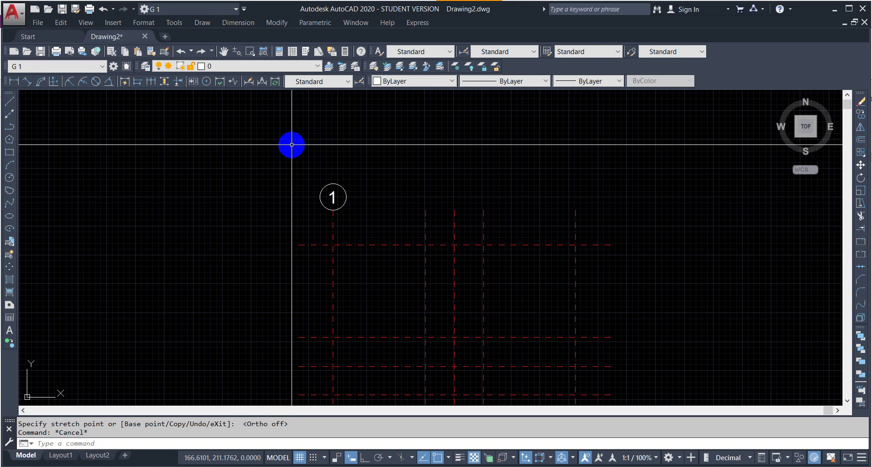
pyautogui.write('m')
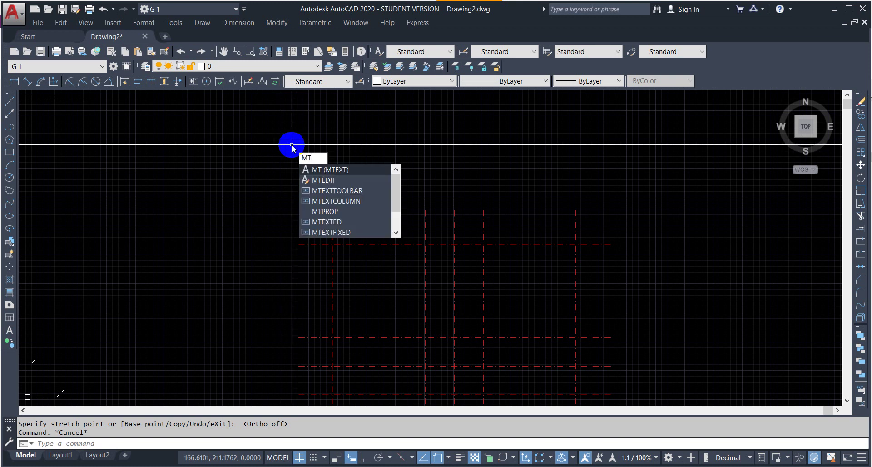
pyautogui.press('Return')
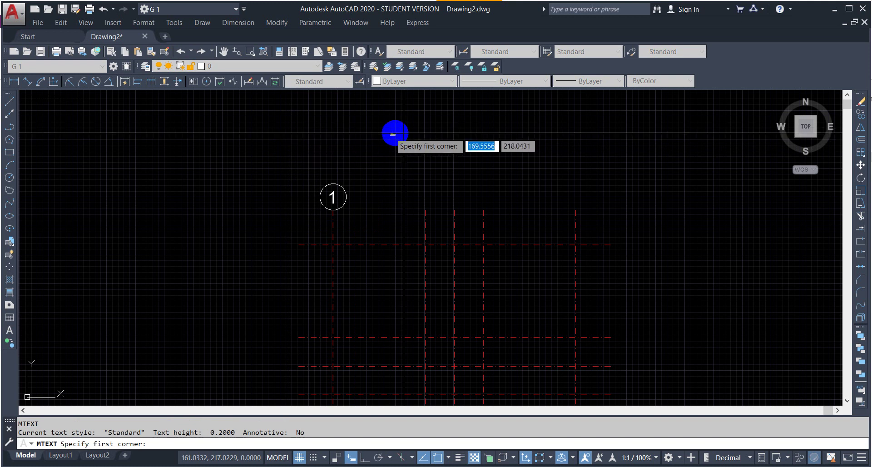
pyautogui.scroll(4, 152, 186)
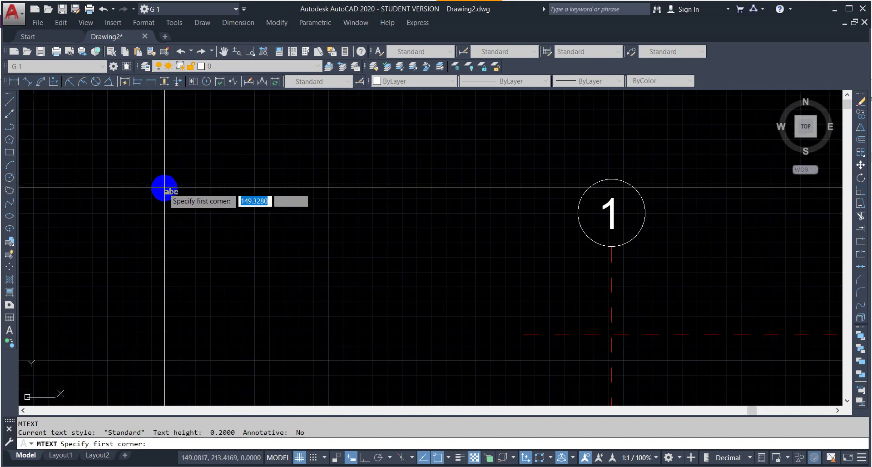
pyautogui.click(186, 235)
pyautogui.click(340, 190)
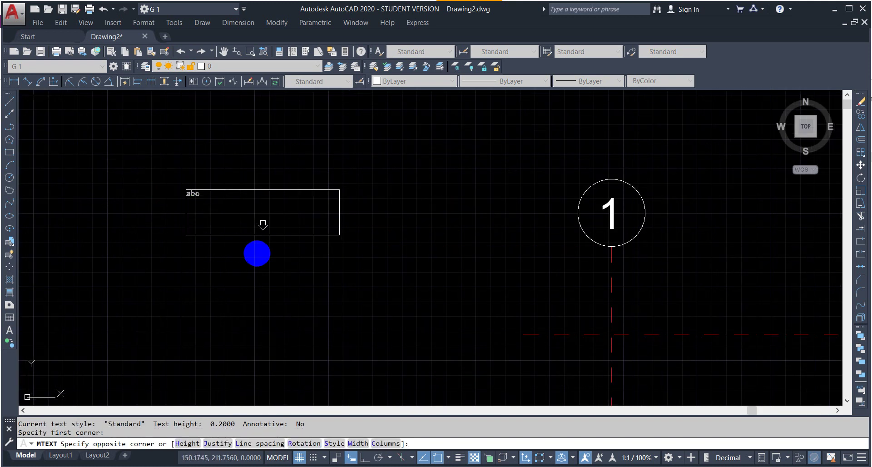
pyautogui.write('1')
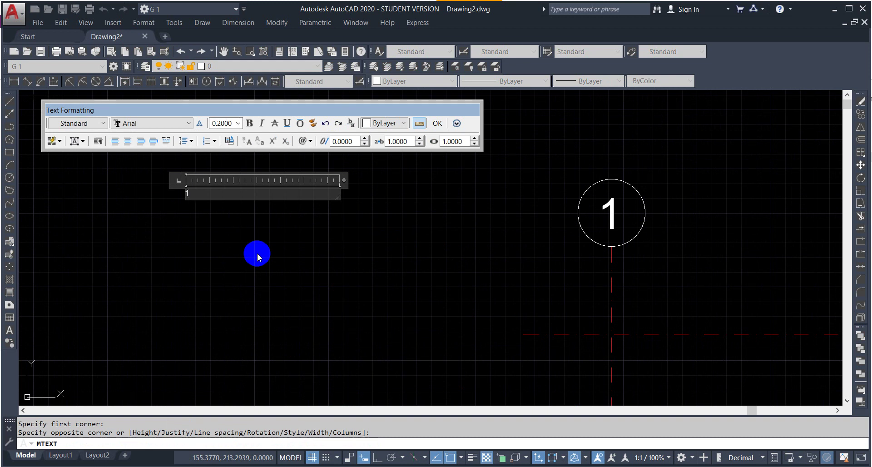
# Step: Set the text height to 0.61 in the open multiline text box and re-enter the number 1
pyautogui.click(225, 123)
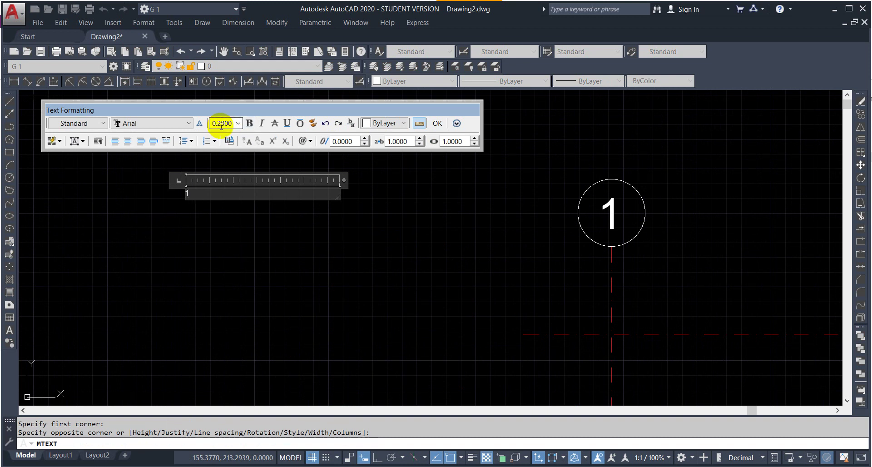
pyautogui.moveTo(202, 190); pyautogui.dragTo(184, 189)
pyautogui.click(230, 124)
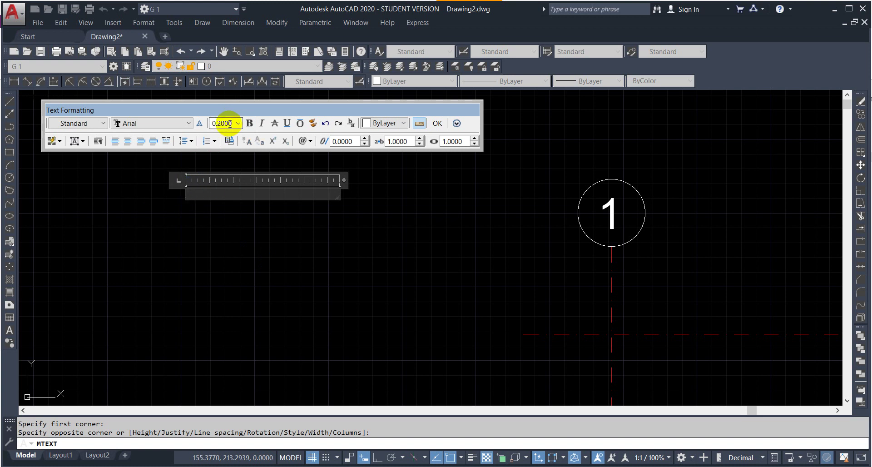
pyautogui.moveTo(230, 124); pyautogui.dragTo(212, 123)
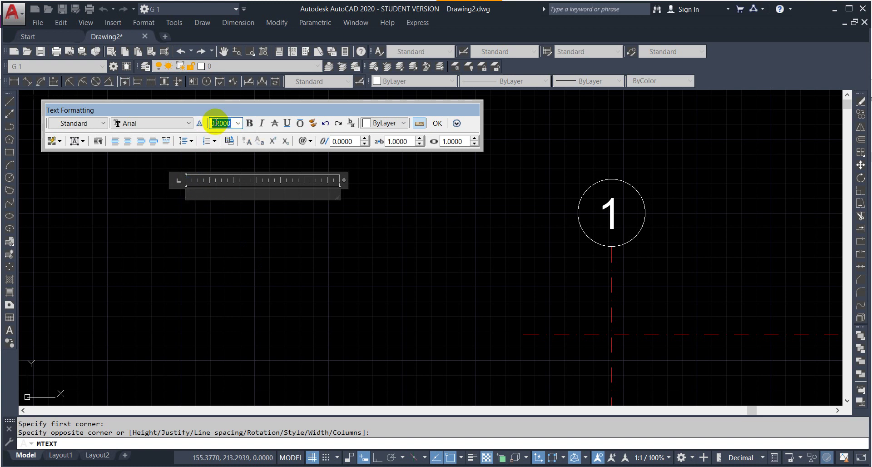
pyautogui.write('0.61')
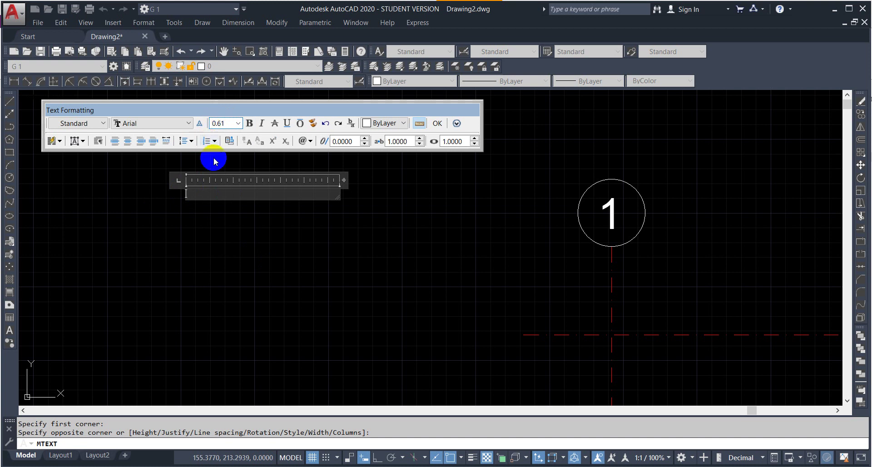
pyautogui.click(215, 191)
pyautogui.write('1')
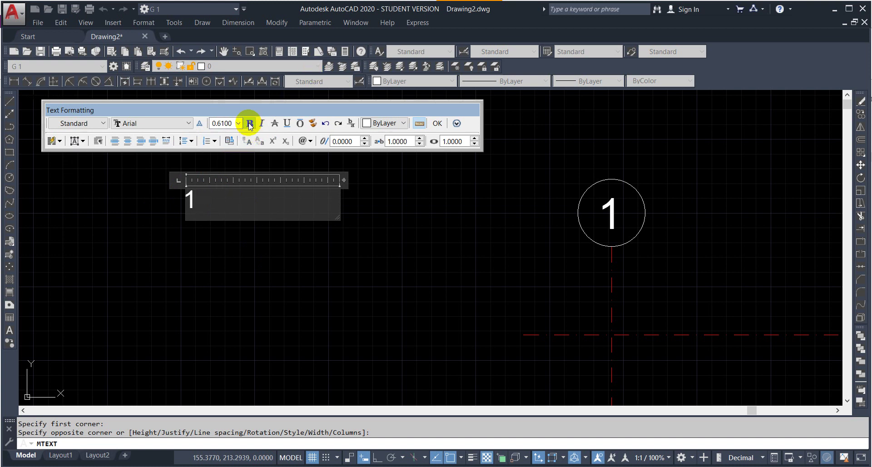
# Step: Make the number 1 bold and italic and finish the text
pyautogui.moveTo(197, 191)
pyautogui.mouseDown()
pyautogui.moveTo(206, 197)
pyautogui.moveTo(185, 202)
pyautogui.mouseUp()
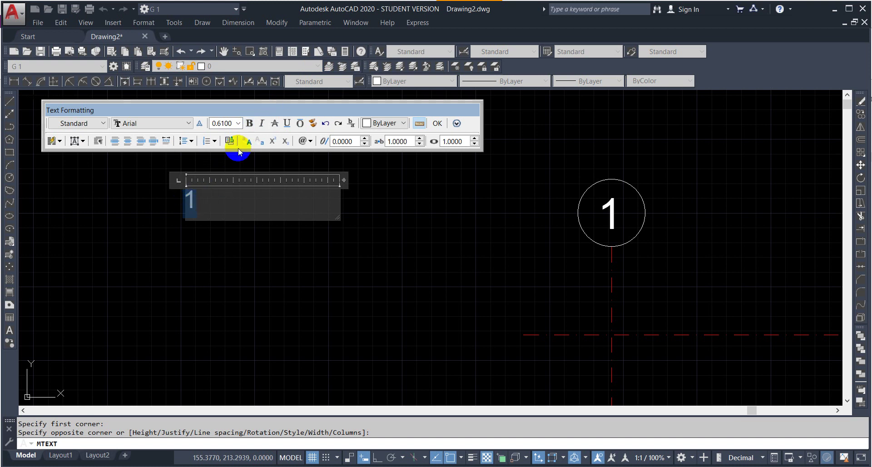
pyautogui.click(250, 123)
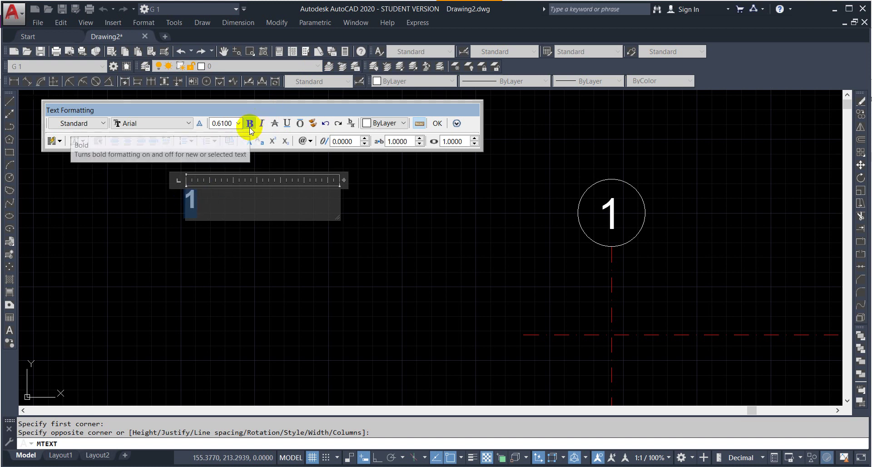
pyautogui.click(257, 125)
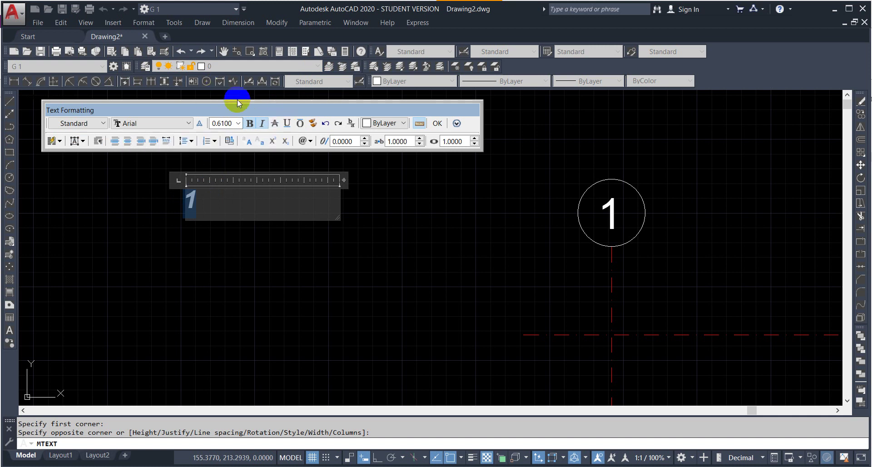
pyautogui.click(438, 123)
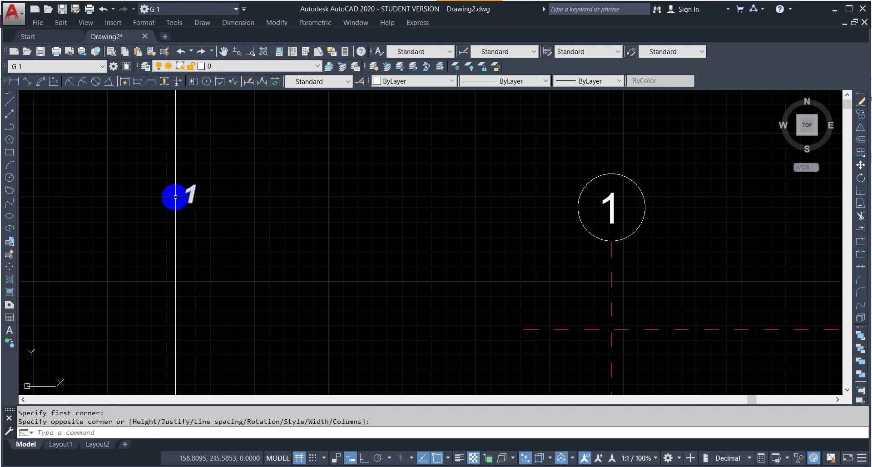
# Step: Delete the bold italic number 1 from the empty area west of the axis bubble
pyautogui.click(210, 172)
pyautogui.click(172, 214)
pyautogui.press('Delete')
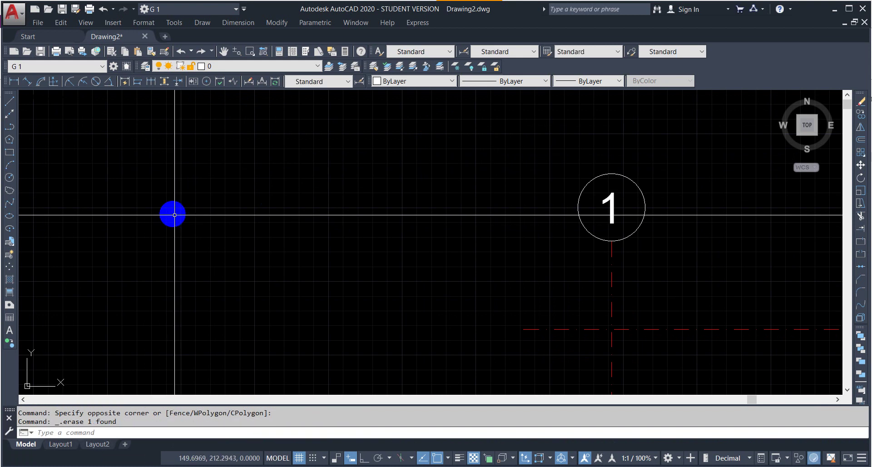
pyautogui.scroll(-8, 204, 219)
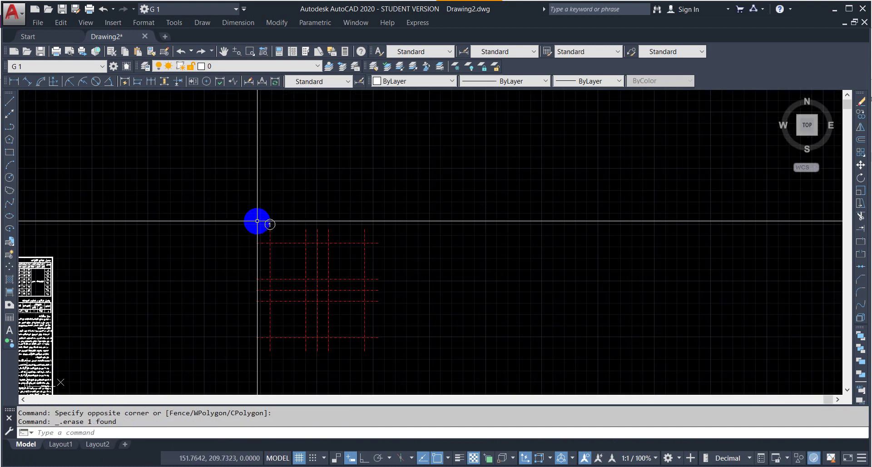
pyautogui.scroll(4, 278, 218)
pyautogui.click(296, 184)
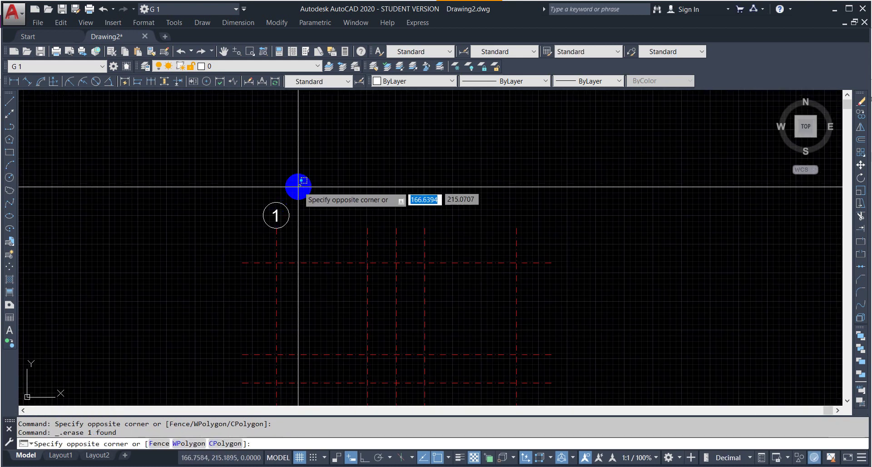
pyautogui.click(252, 223)
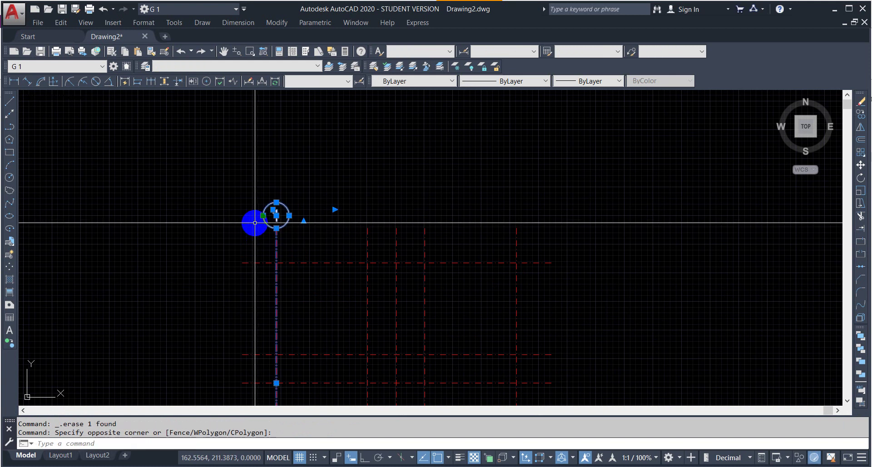
pyautogui.press('Escape')
# Step: Copy the numbered bubble from its lower quadrant to the upper ends of the other four vertical axes
pyautogui.scroll(2, 277, 212)
pyautogui.click(291, 183)
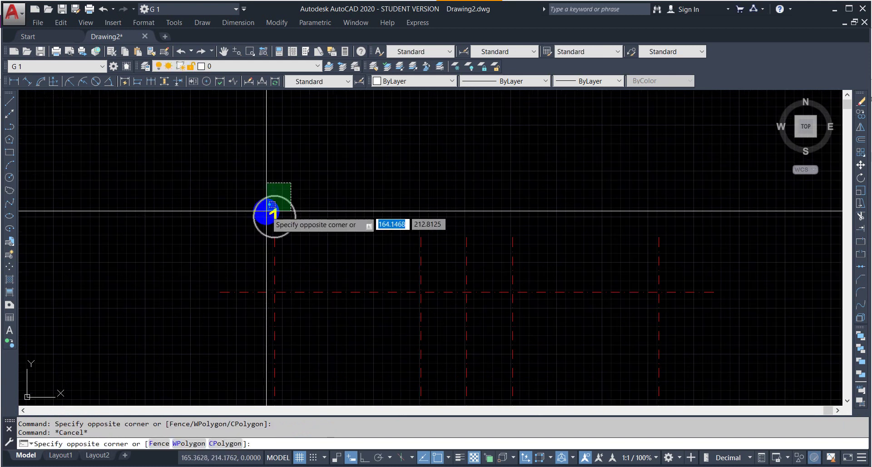
pyautogui.click(247, 228)
pyautogui.write('co')
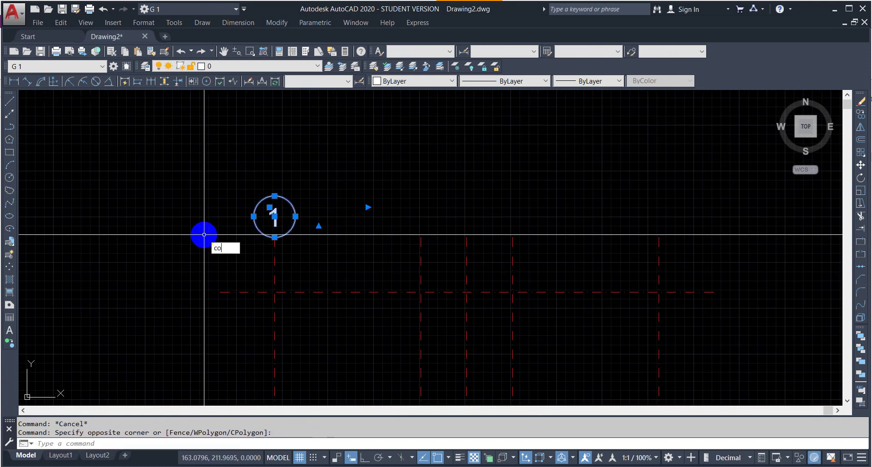
pyautogui.press('Return')
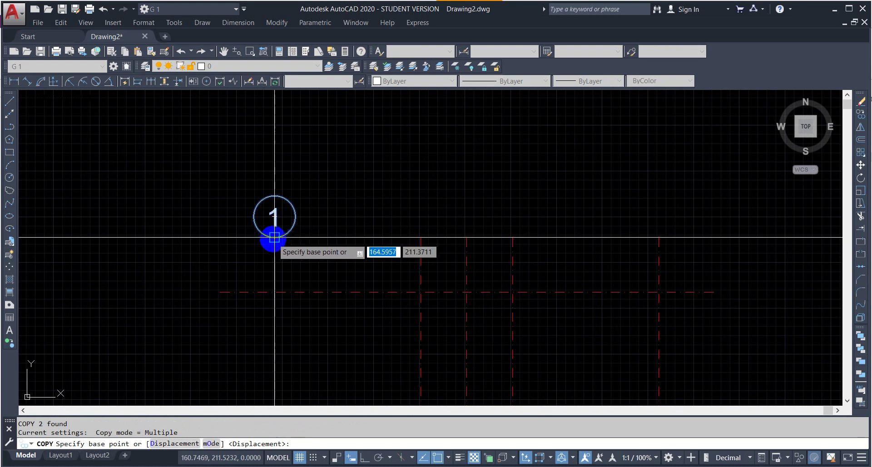
pyautogui.click(275, 238)
pyautogui.click(421, 239)
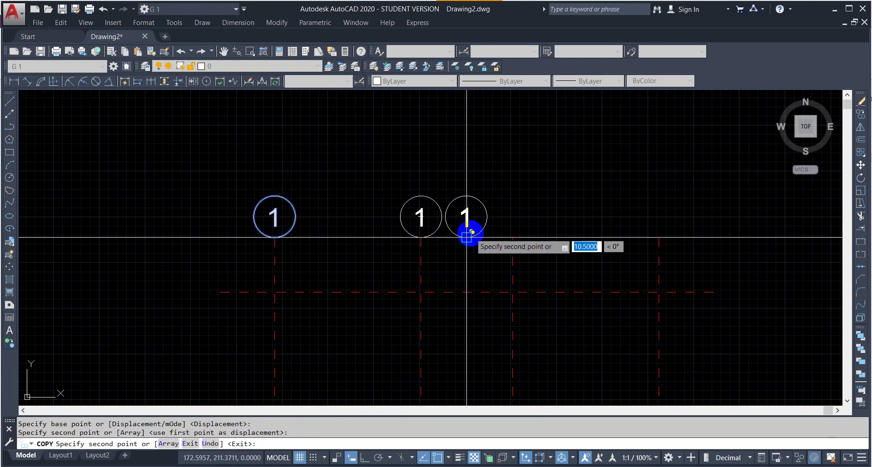
pyautogui.click(467, 237)
pyautogui.click(513, 237)
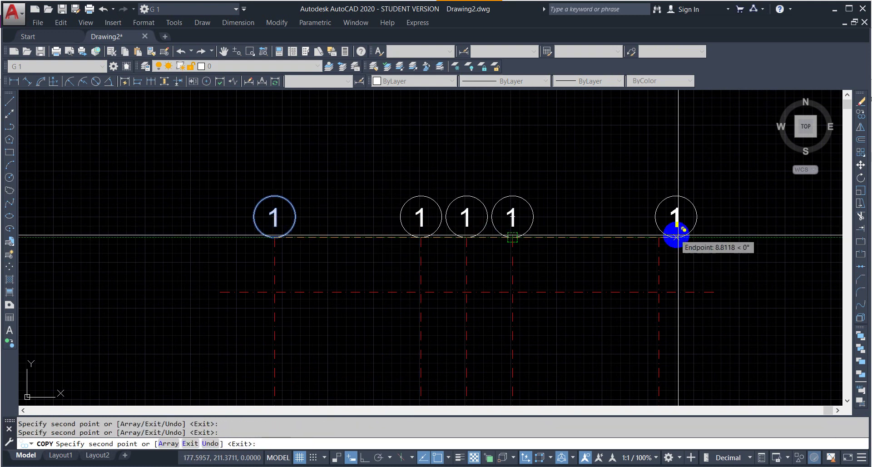
pyautogui.click(659, 237)
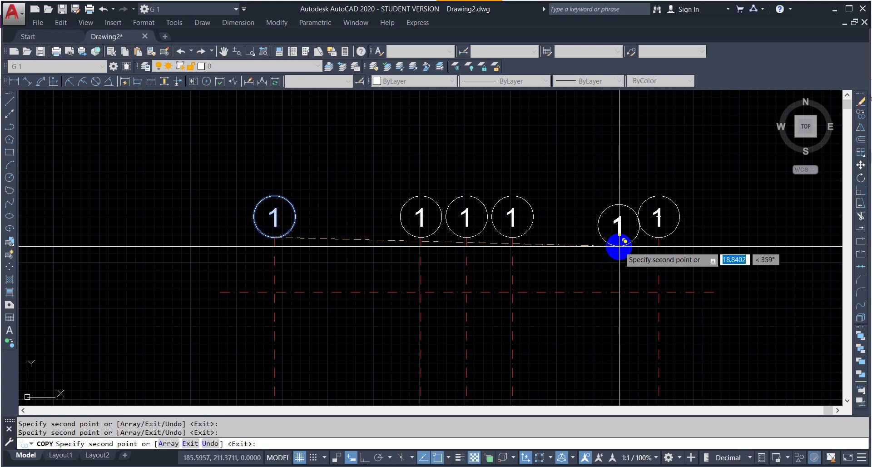
pyautogui.press('Escape')
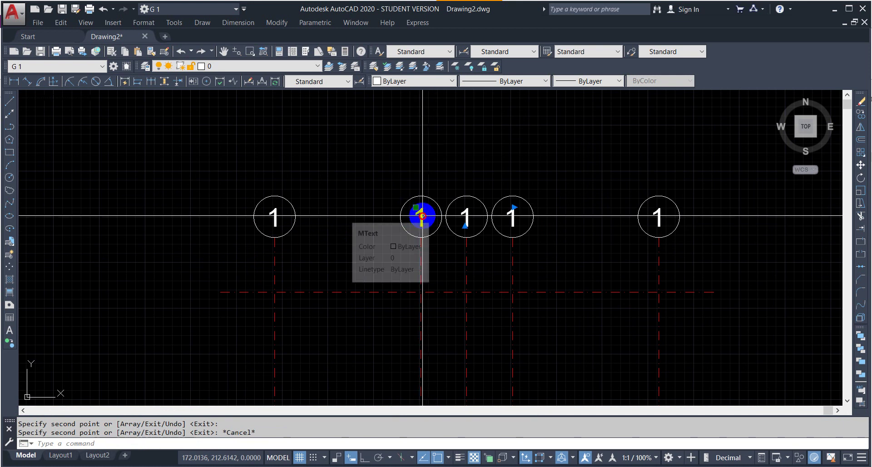
# Step: Change the number in the second axis bubble to 2
pyautogui.doubleClick(422, 216)
pyautogui.press('BackSpace')
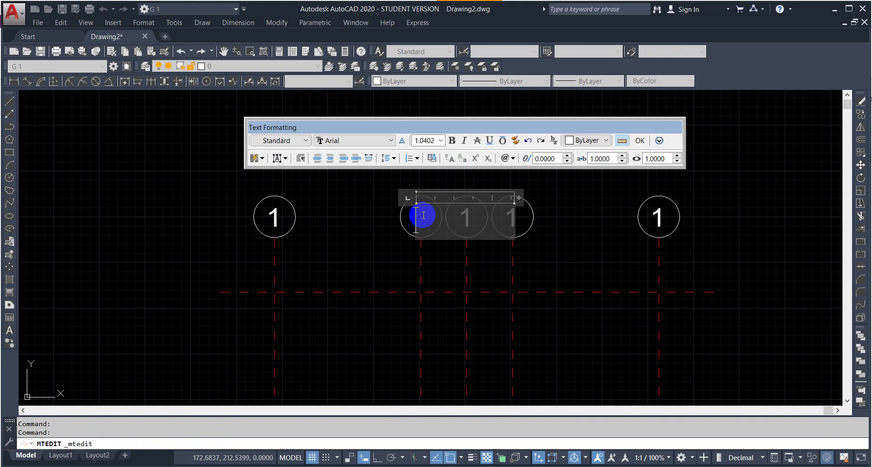
pyautogui.write('2')
pyautogui.press('Return')
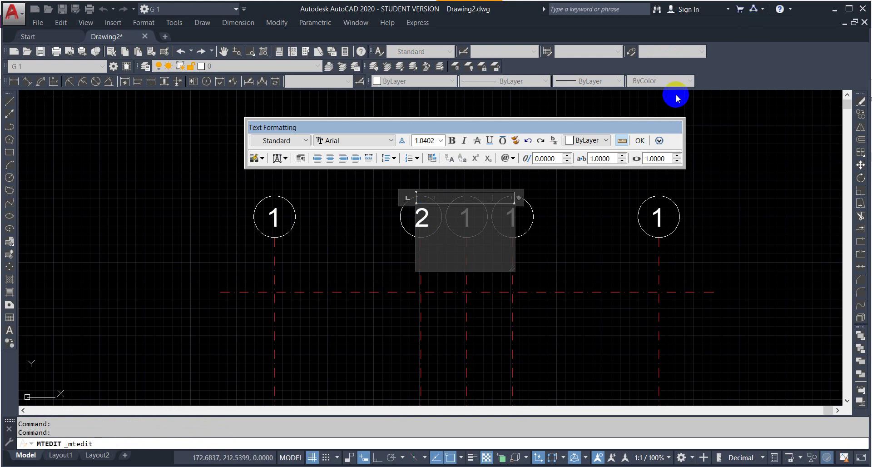
pyautogui.click(639, 141)
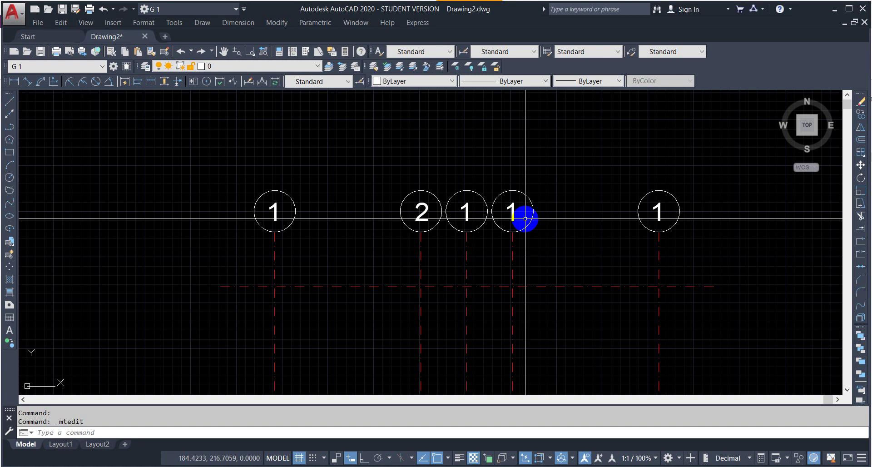
# Step: Renumber the five bubble texts with TCOUNT, sorted by X, start 1, increment 1, overwriting the existing numbers, and undo the renumbering
pyautogui.write('TC')
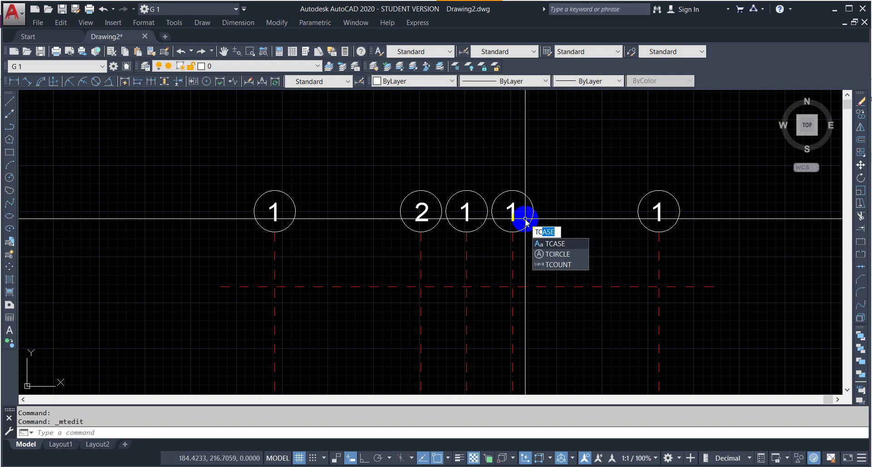
pyautogui.press('Down')
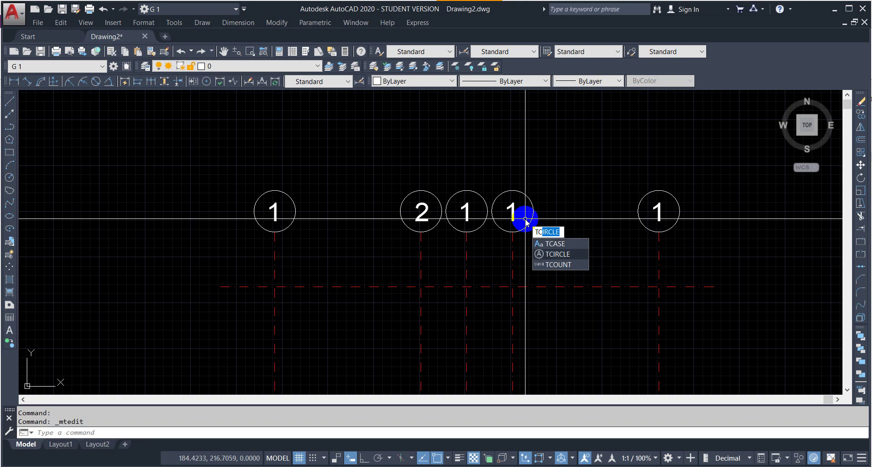
pyautogui.click(558, 265)
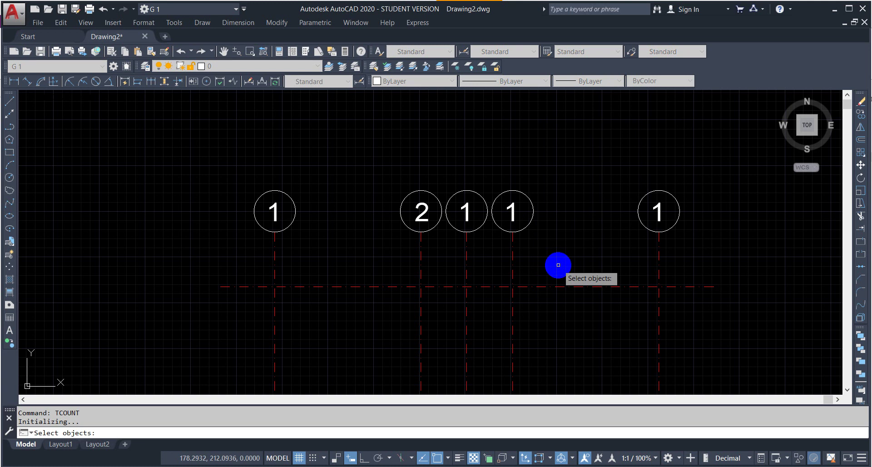
pyautogui.click(204, 153)
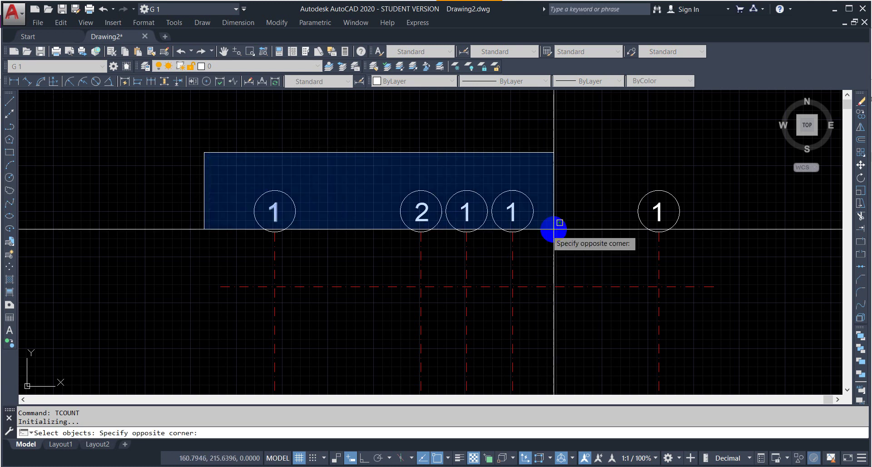
pyautogui.click(729, 255)
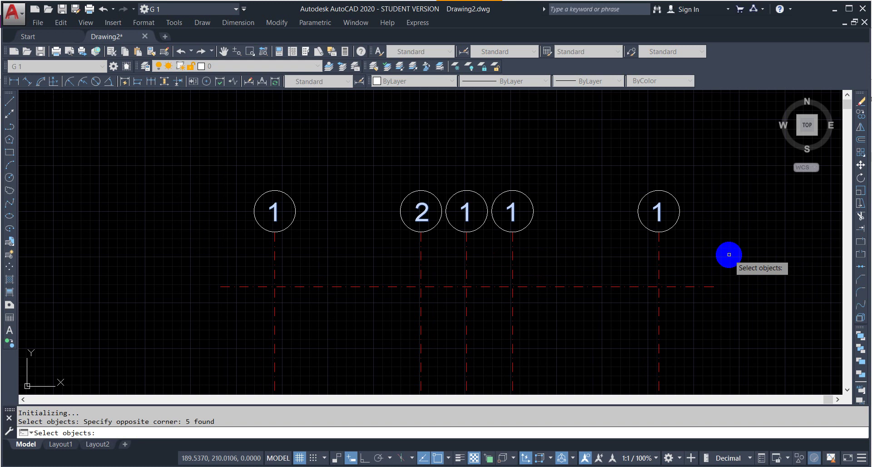
pyautogui.rightClick(729, 255)
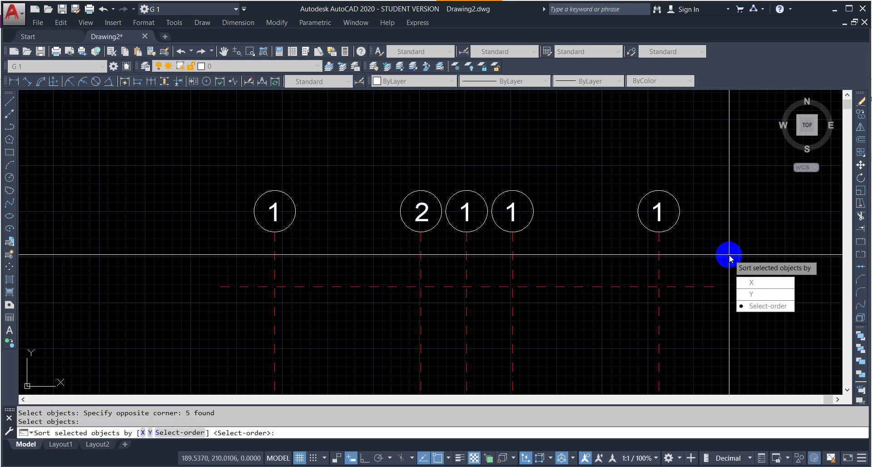
pyautogui.click(775, 283)
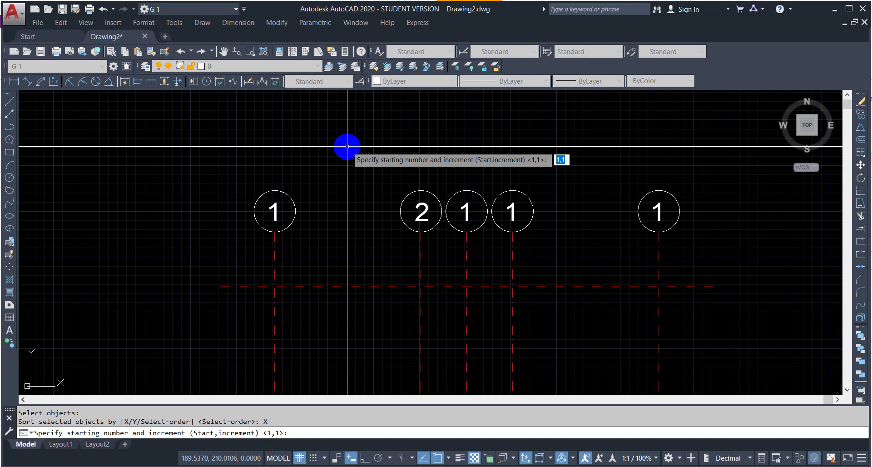
pyautogui.press('Return')
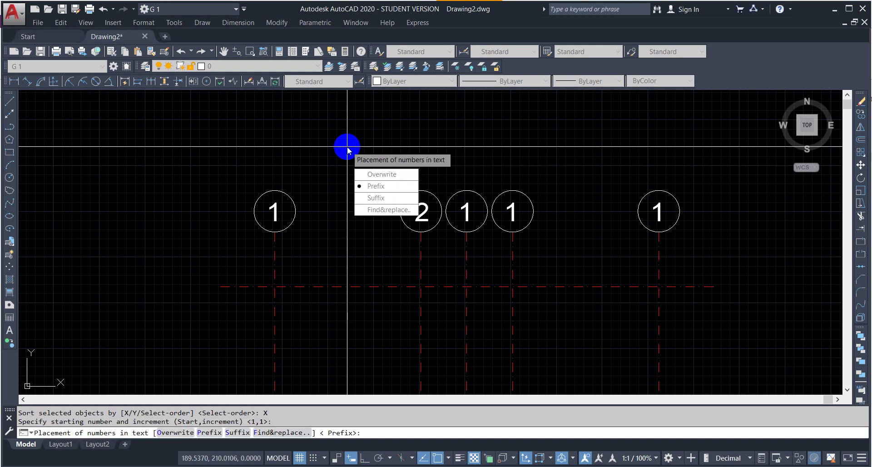
pyautogui.click(372, 175)
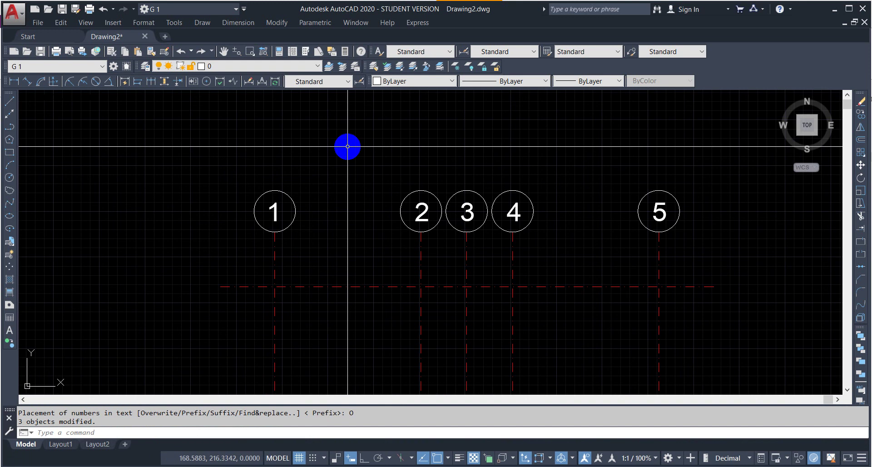
pyautogui.hotkey('ctrl', 'z')
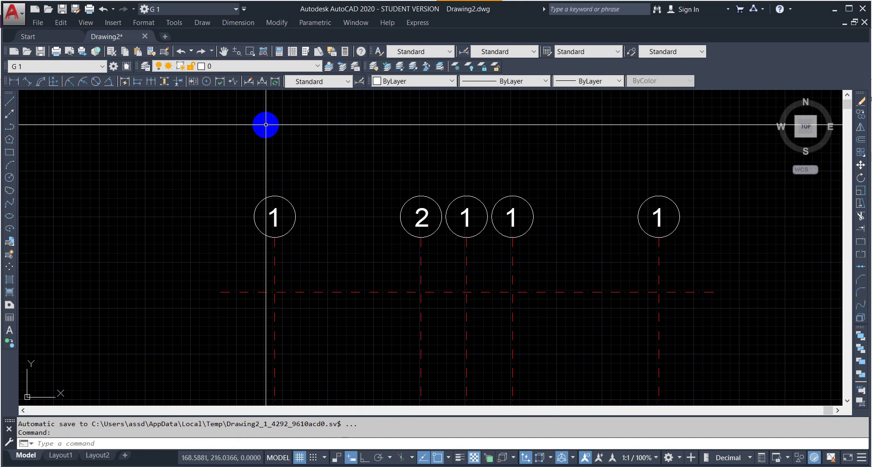
# Step: Copy the five axis bubbles with their numbers four times, forming a row in the empty area east of the grid
pyautogui.click(249, 163)
pyautogui.click(773, 251)
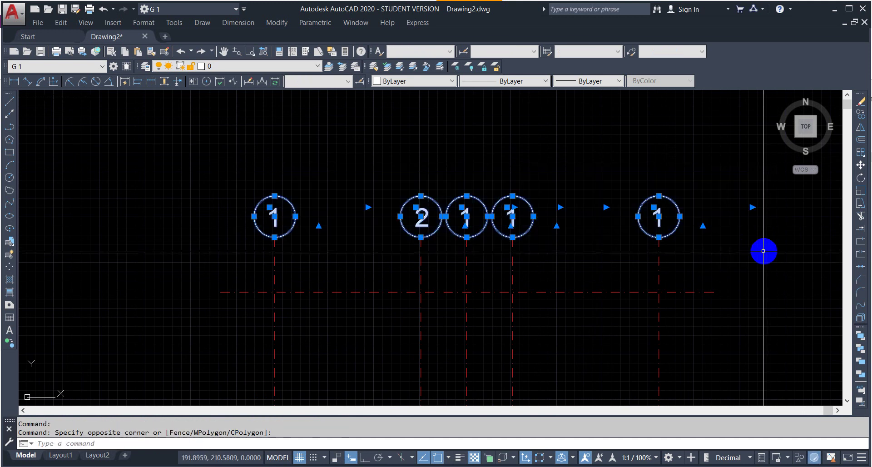
pyautogui.write('CO')
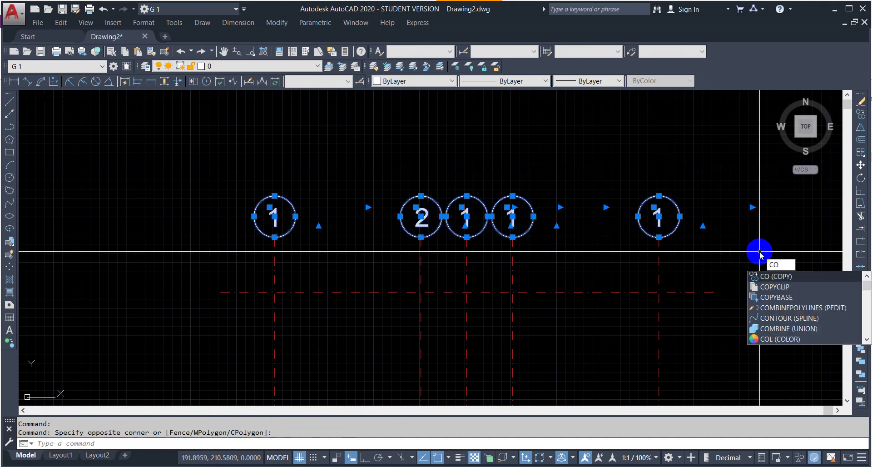
pyautogui.press('Return')
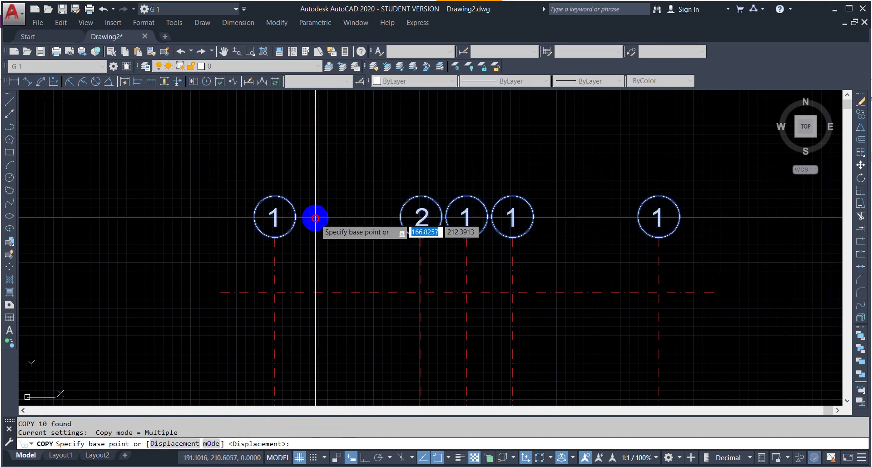
pyautogui.click(314, 217)
pyautogui.scroll(-2, 184, 197)
pyautogui.scroll(-4, 185, 197)
pyautogui.scroll(3, 399, 208)
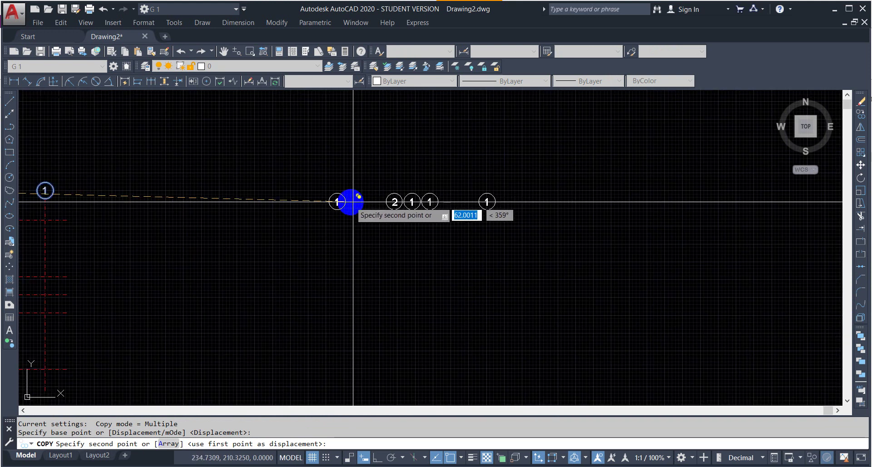
pyautogui.click(257, 208)
pyautogui.click(453, 208)
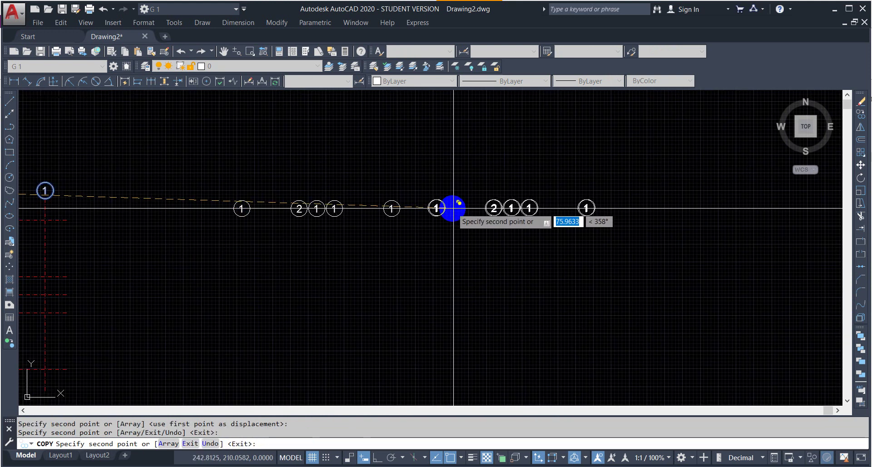
pyautogui.click(641, 207)
pyautogui.scroll(-4, 318, 243)
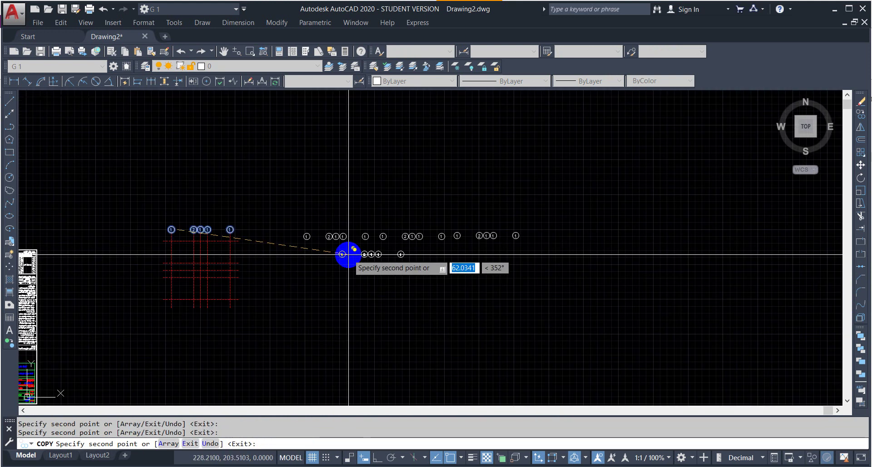
pyautogui.scroll(3, 347, 247)
pyautogui.scroll(2, 512, 237)
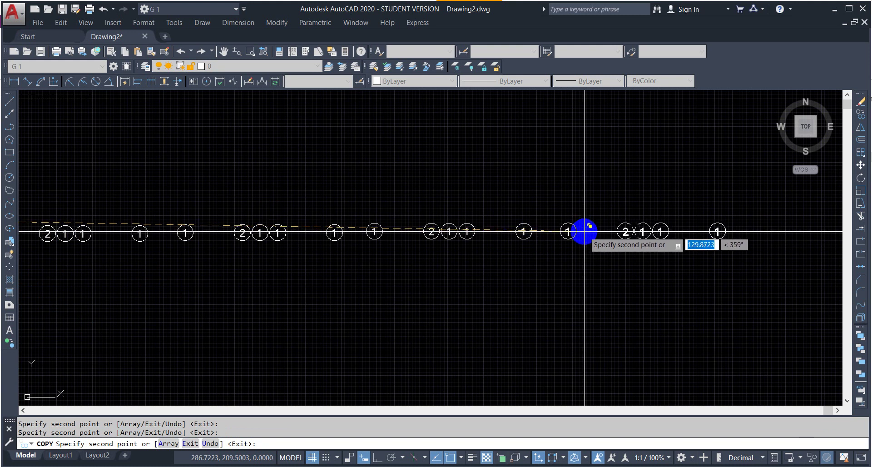
pyautogui.press('Escape')
pyautogui.scroll(-3, 546, 273)
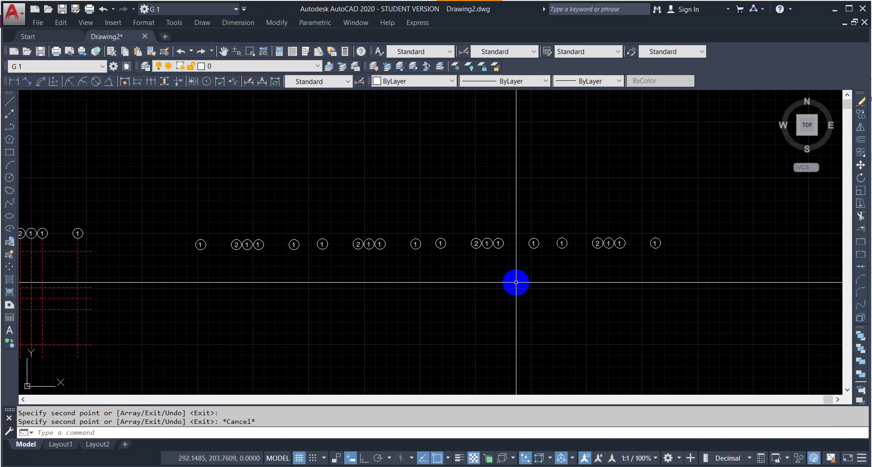
# Step: Renumber the copied bubble row with TCOUNT, sorted by X, start 1, increment 1, overwriting the existing numbers
pyautogui.write('TCOUNT')
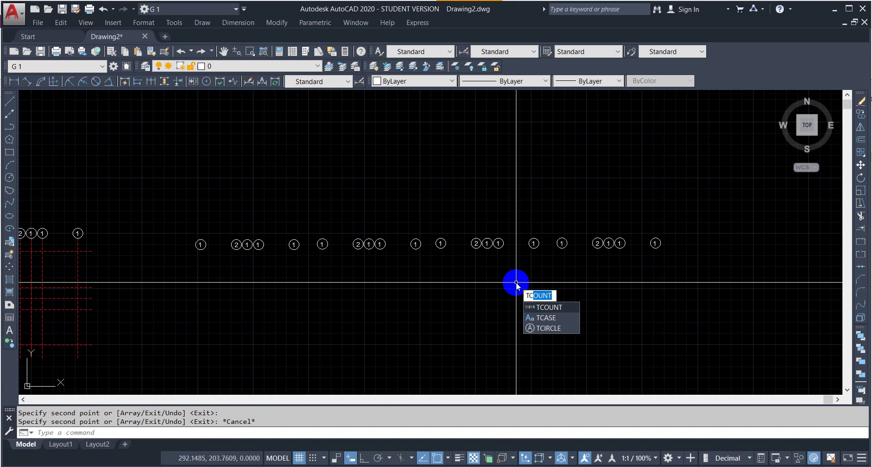
pyautogui.press('Return')
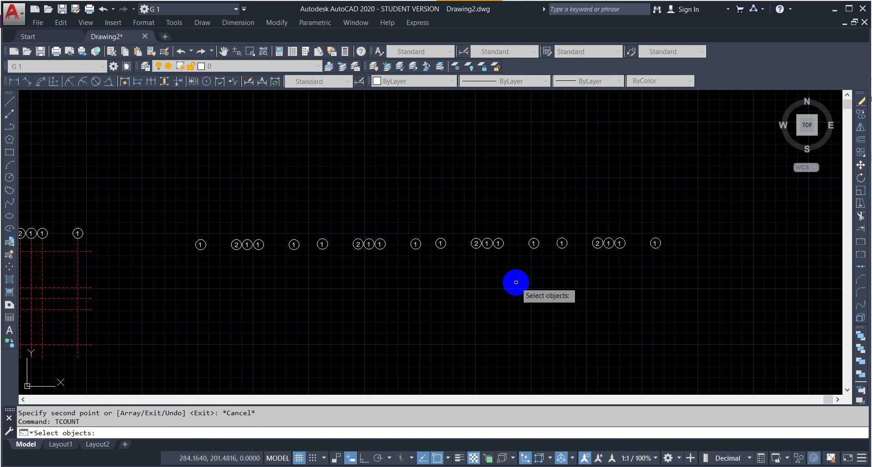
pyautogui.click(125, 200)
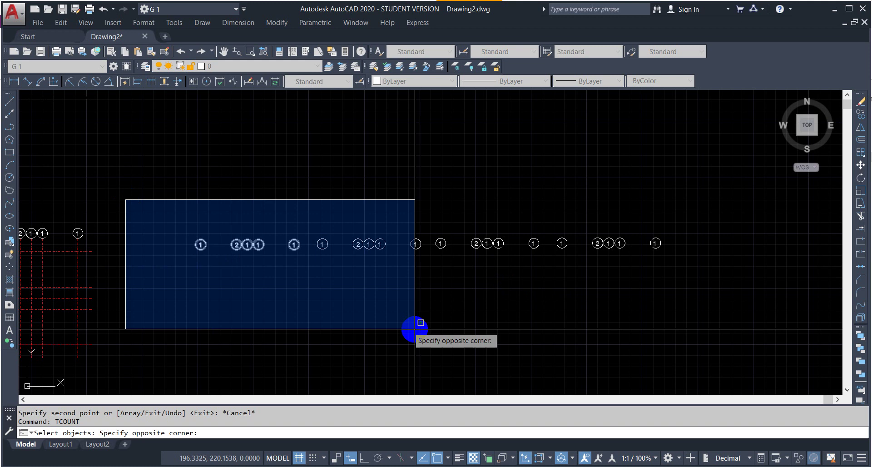
pyautogui.click(725, 296)
pyautogui.press('Return')
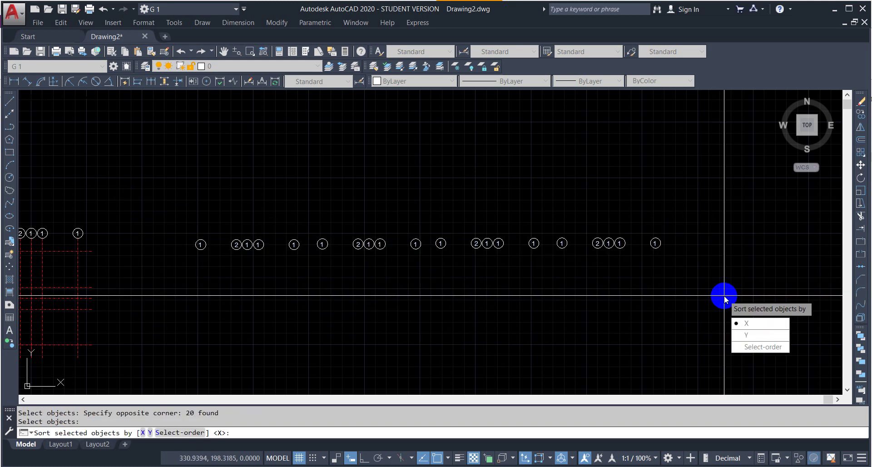
pyautogui.click(769, 324)
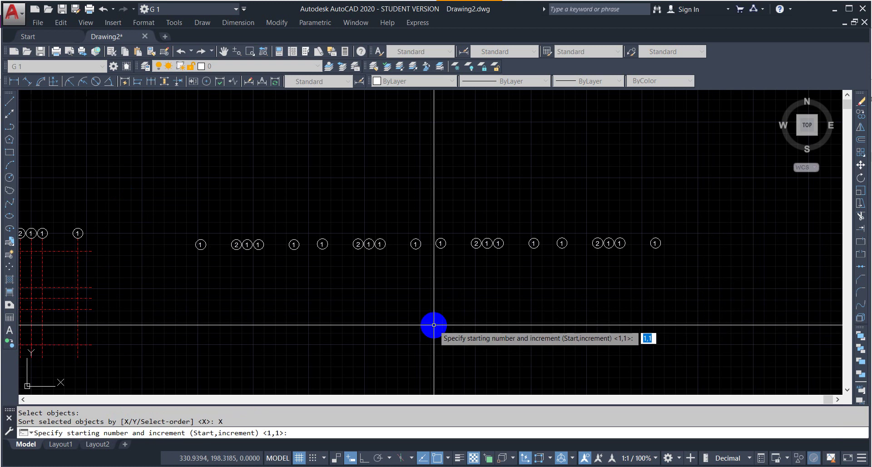
pyautogui.press('Return')
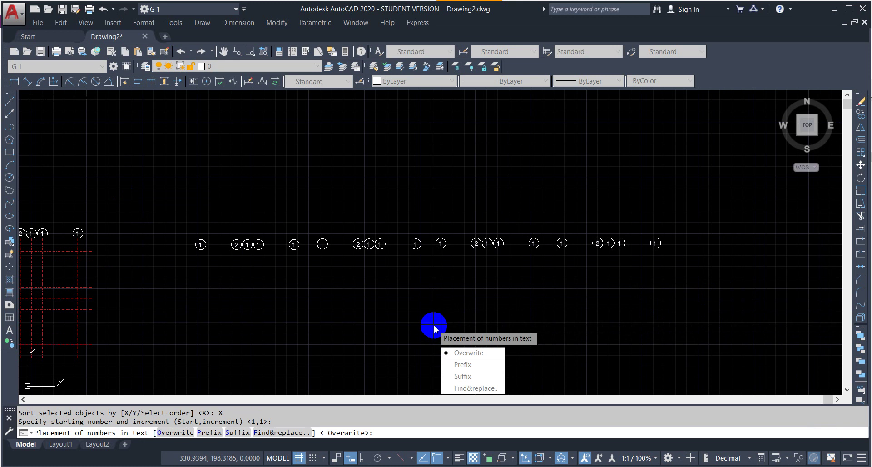
pyautogui.press('Return')
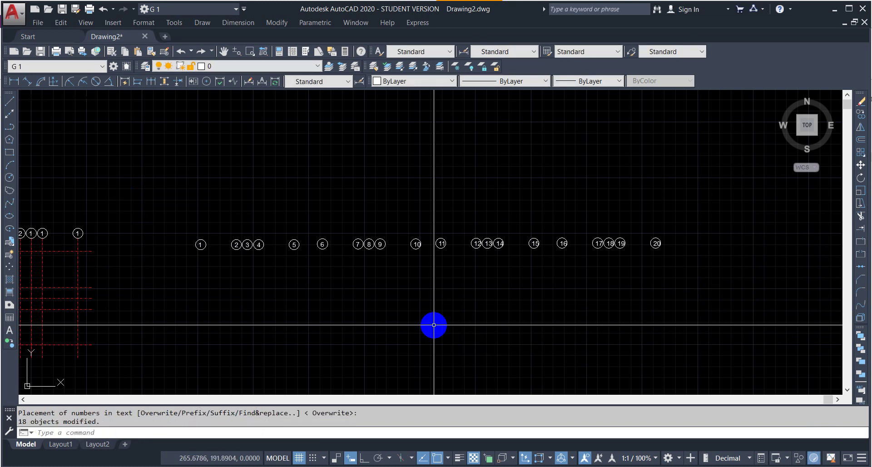
# Step: Move the number 20 text so its insertion point sits on the center of its bubble
pyautogui.scroll(3, 654, 245)
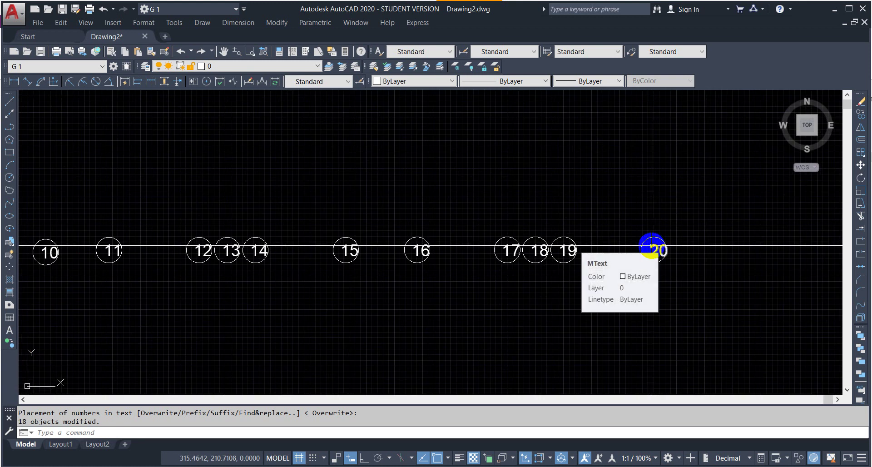
pyautogui.scroll(-4, 653, 246)
pyautogui.scroll(-2, 655, 248)
pyautogui.scroll(5, 657, 249)
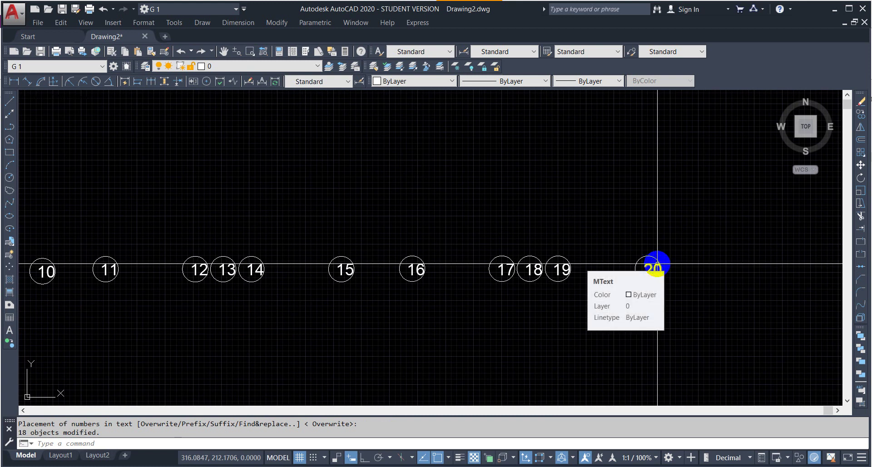
pyautogui.scroll(4, 653, 264)
pyautogui.click(651, 264)
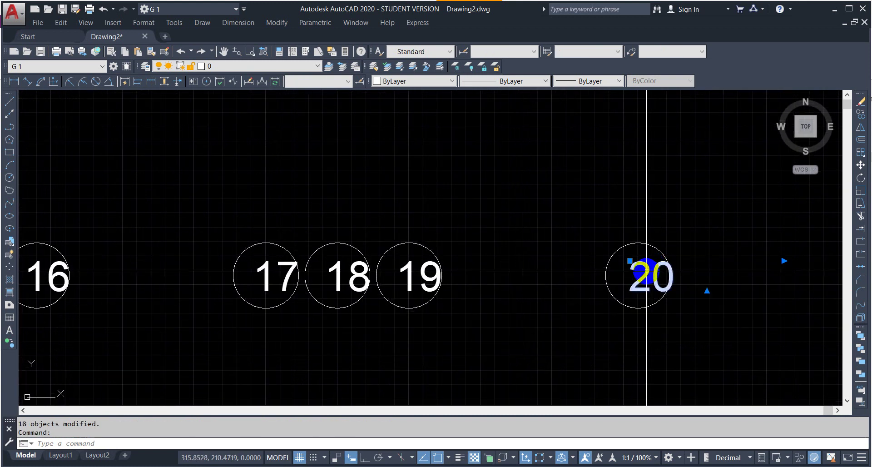
pyautogui.click(630, 261)
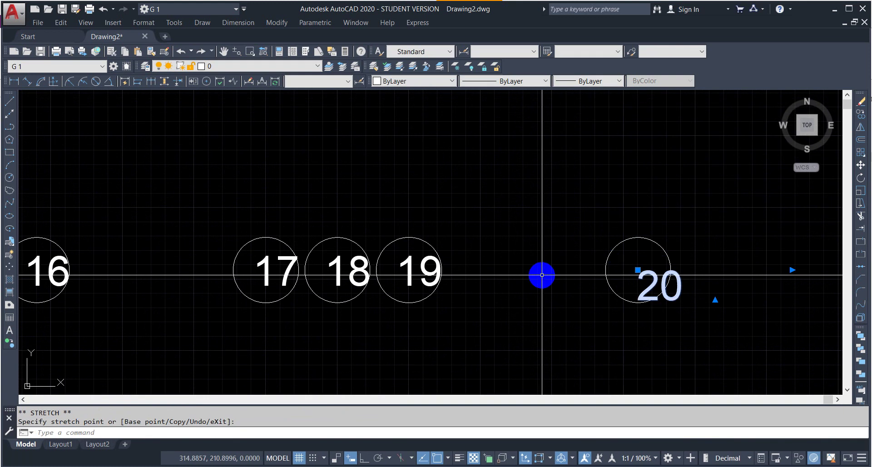
pyautogui.press('Escape')
pyautogui.scroll(-8, 590, 247)
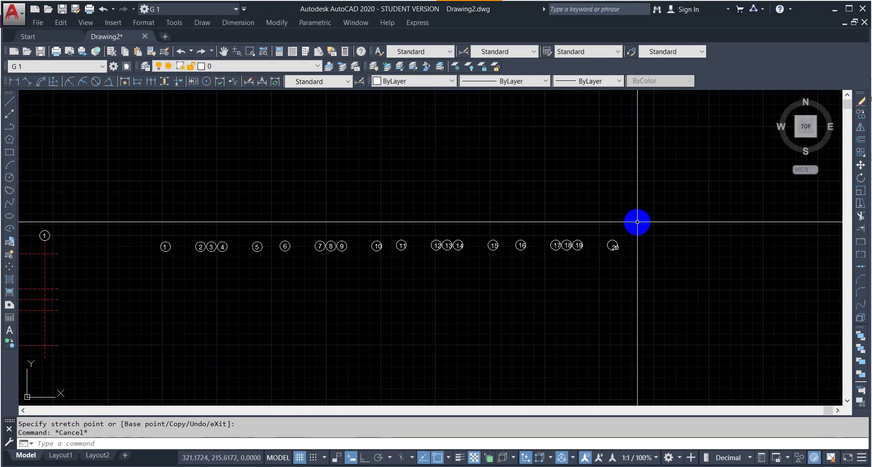
# Step: Delete the whole row of renumbered bubbles east of the grid
pyautogui.click(638, 222)
pyautogui.click(122, 301)
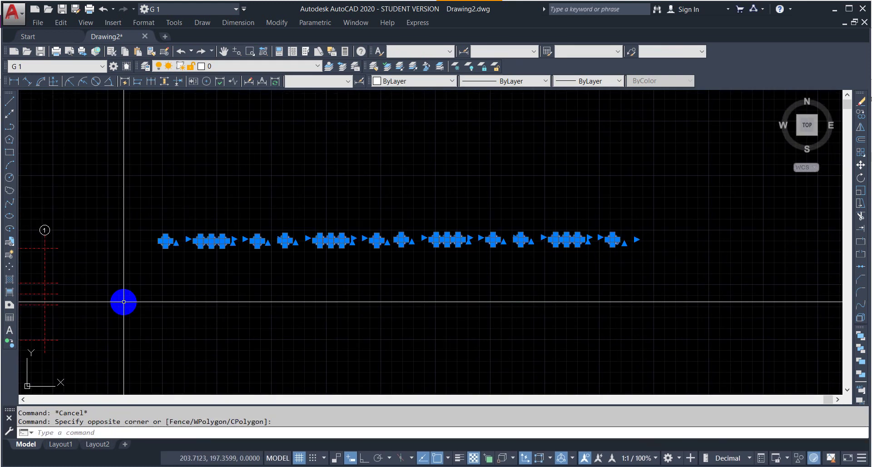
pyautogui.press('Delete')
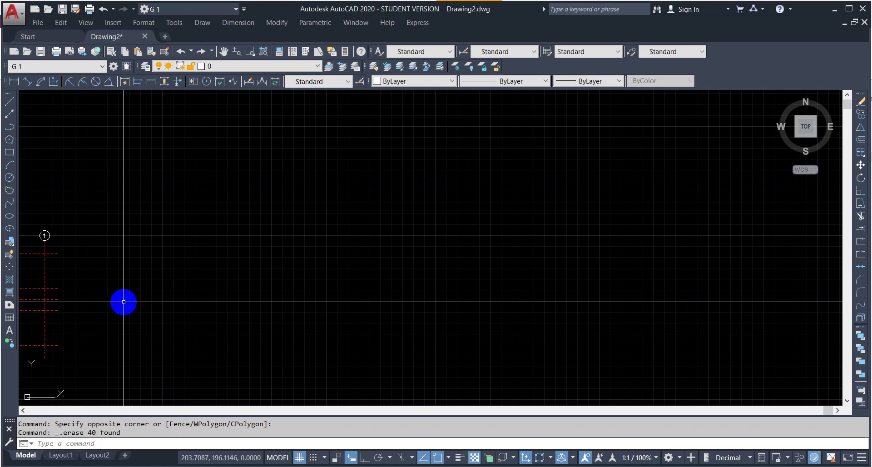
# Step: Undo the row's deletion, the move of the number 20 and the TCOUNT renumbering
pyautogui.hotkey('ctrl', 'z')
pyautogui.hotkey('ctrl', 'z')
pyautogui.hotkey('ctrl', 'z')
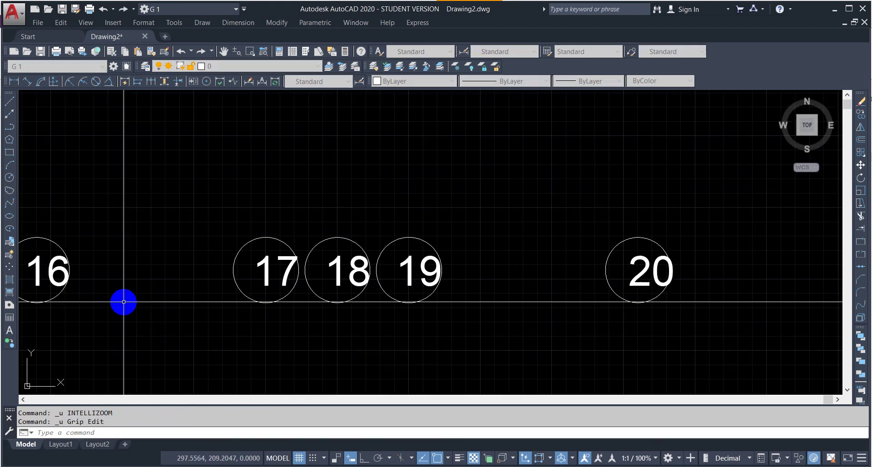
pyautogui.hotkey('ctrl', 'z')
pyautogui.click(124, 302)
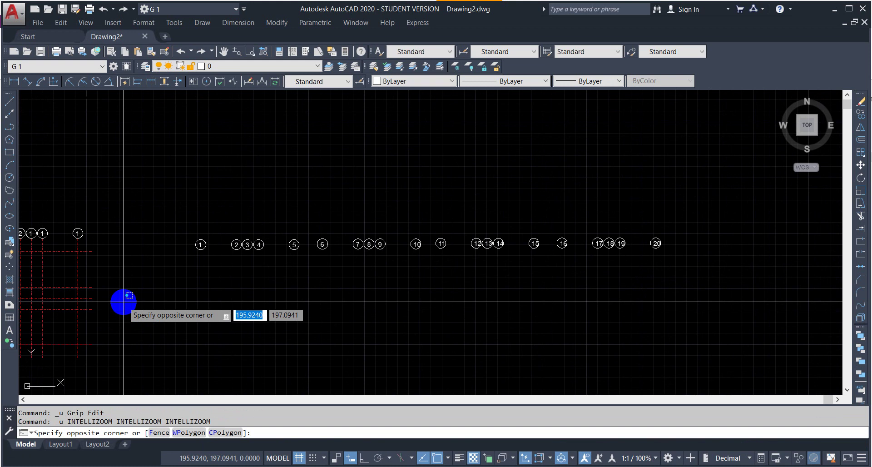
pyautogui.hotkey('ctrl', 'z')
pyautogui.hotkey('ctrl', 'z')
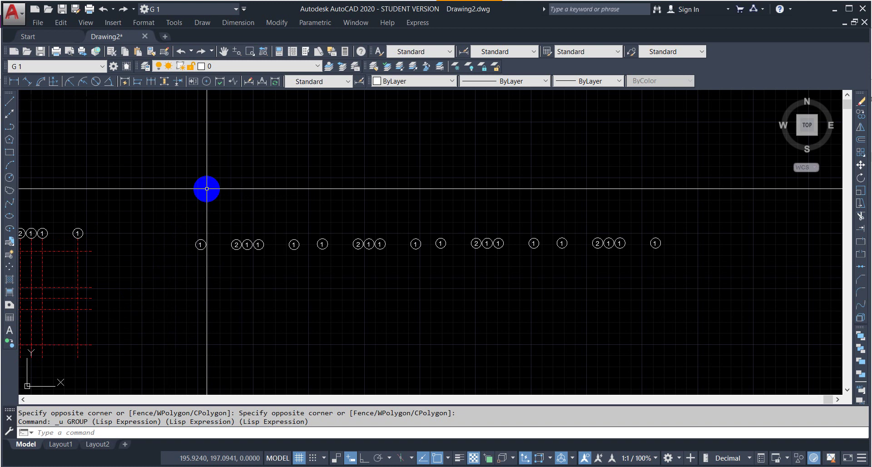
# Step: Delete all the copied bubbles east of the grid, keeping the originals on the axes
pyautogui.click(171, 200)
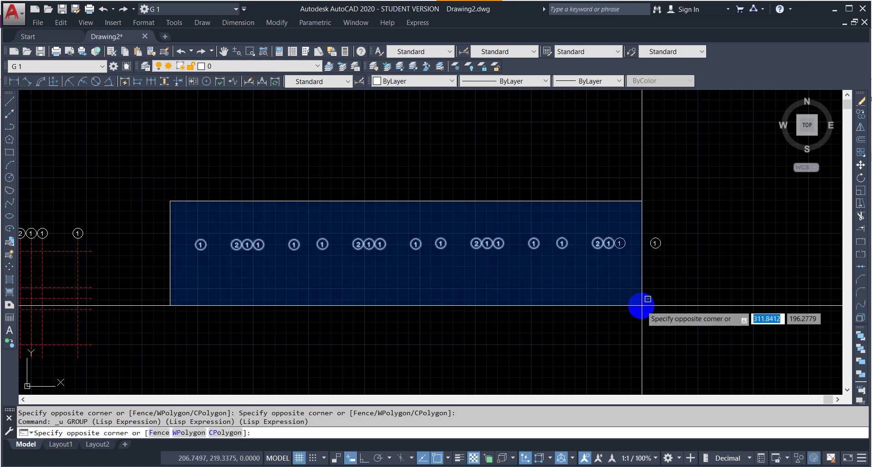
pyautogui.click(674, 304)
pyautogui.press('Delete')
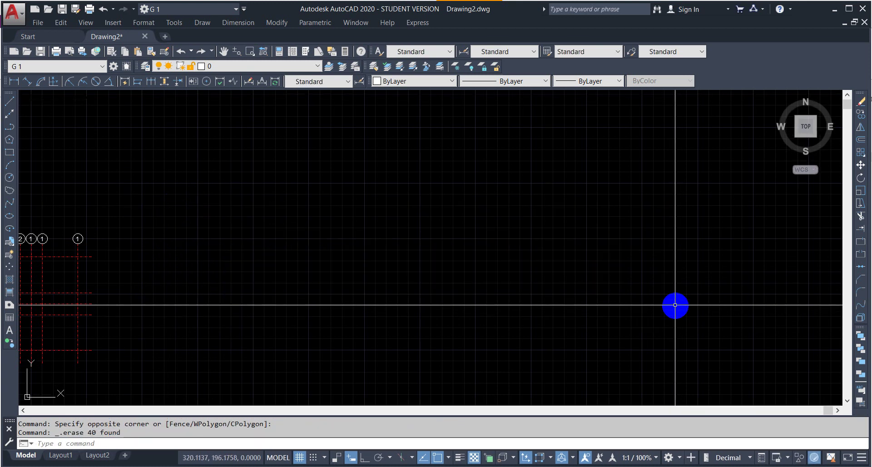
# Step: Renumber the five bubbles on the vertical axes with TCOUNT, sorted by X, start 1, increment 1, overwriting the existing numbers
pyautogui.scroll(-3, 763, 263)
pyautogui.scroll(5, 450, 293)
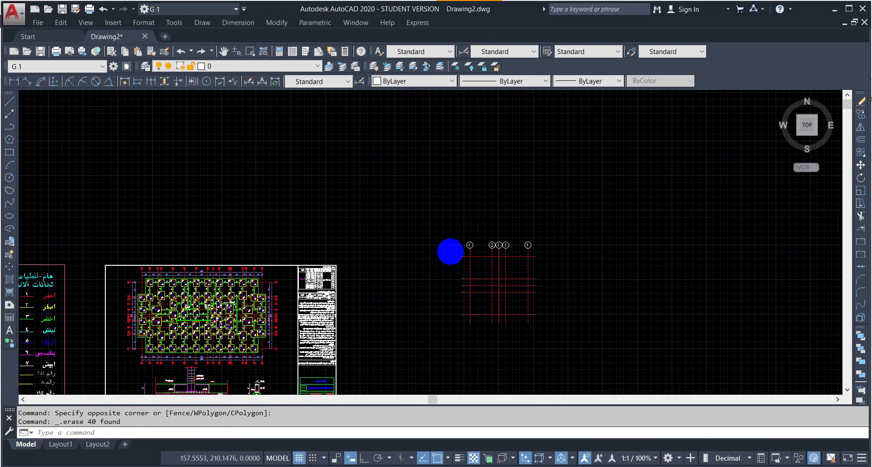
pyautogui.click(480, 227)
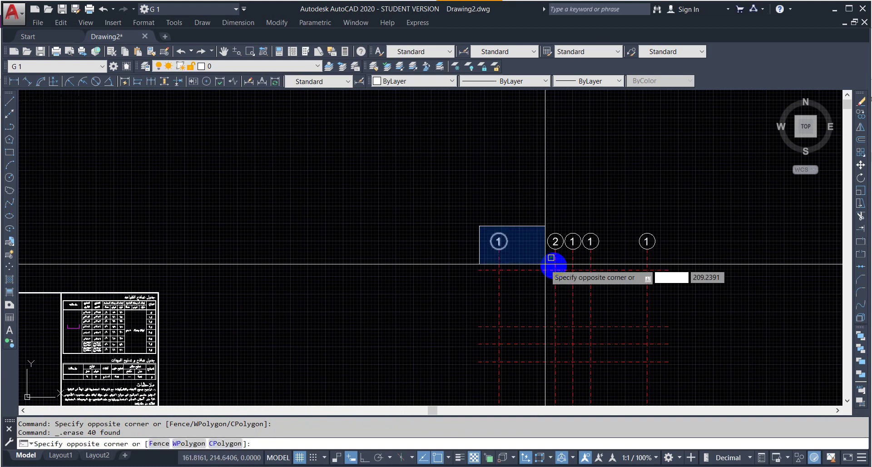
pyautogui.click(725, 262)
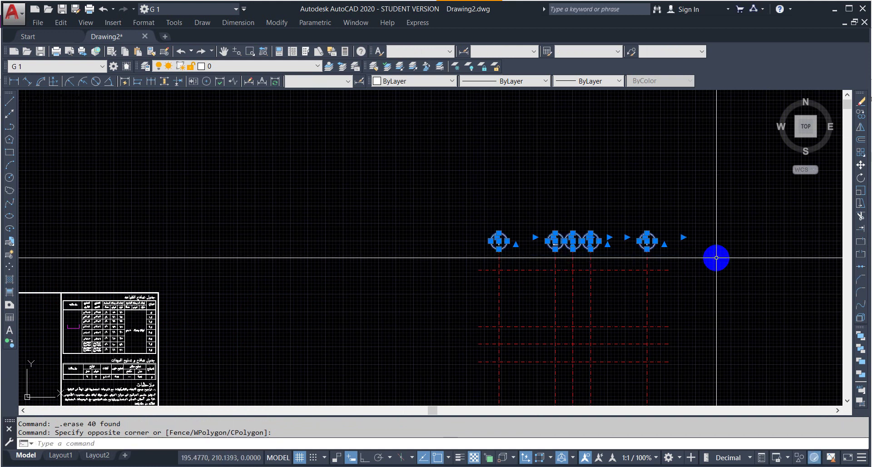
pyautogui.write('TCOUNT')
pyautogui.press('Return')
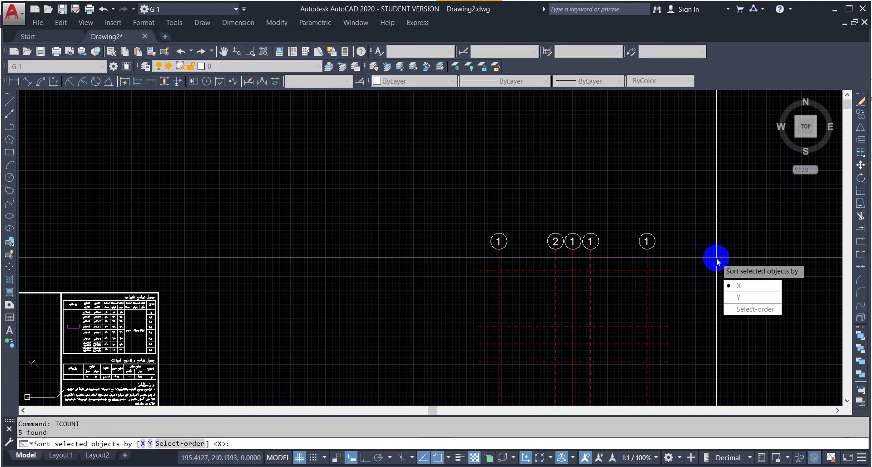
pyautogui.click(749, 287)
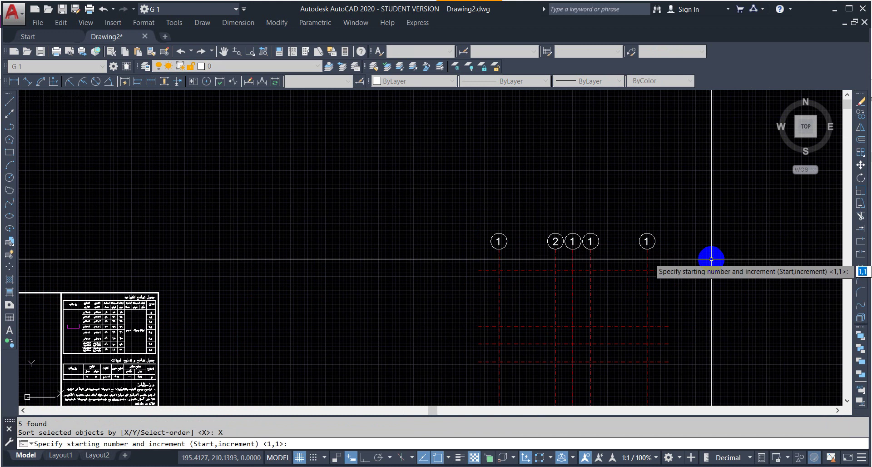
pyautogui.press('Return')
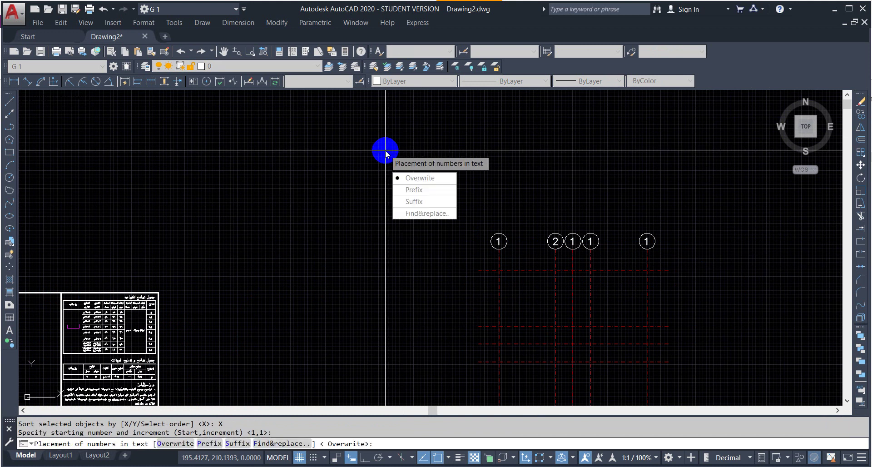
pyautogui.press('Return')
pyautogui.click(408, 190)
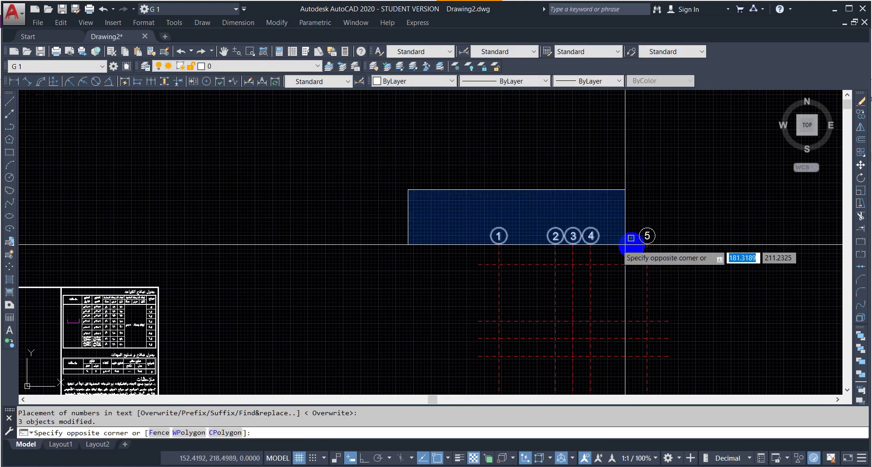
pyautogui.click(727, 249)
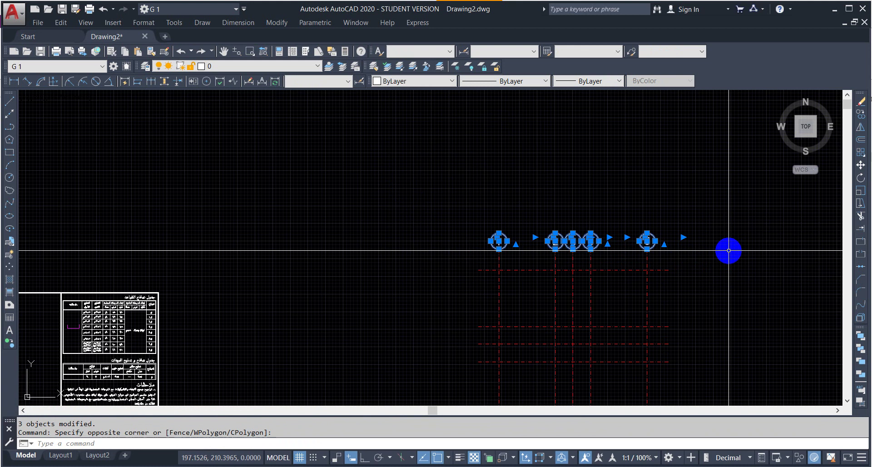
pyautogui.press('Escape')
# Step: Match the properties of the red number in the reference foundation plan's lowest right-hand axis bubble onto the five new white bubbles and their numbers
pyautogui.scroll(-3, 596, 226)
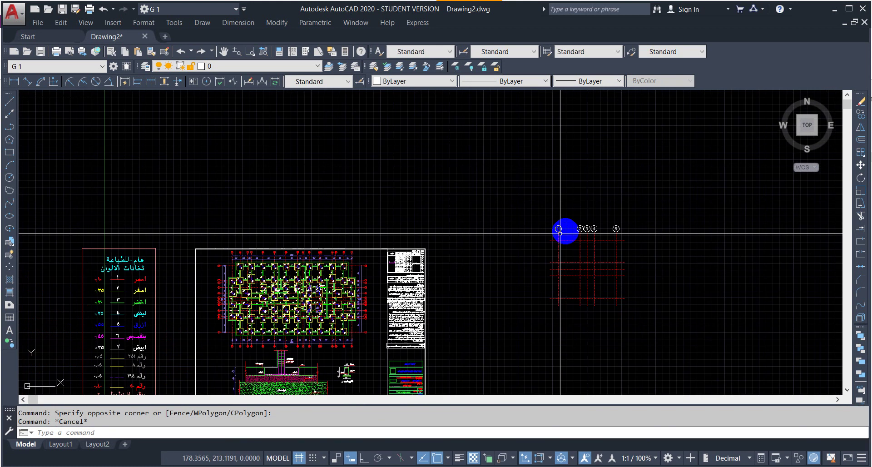
pyautogui.scroll(4, 331, 271)
pyautogui.write('m')
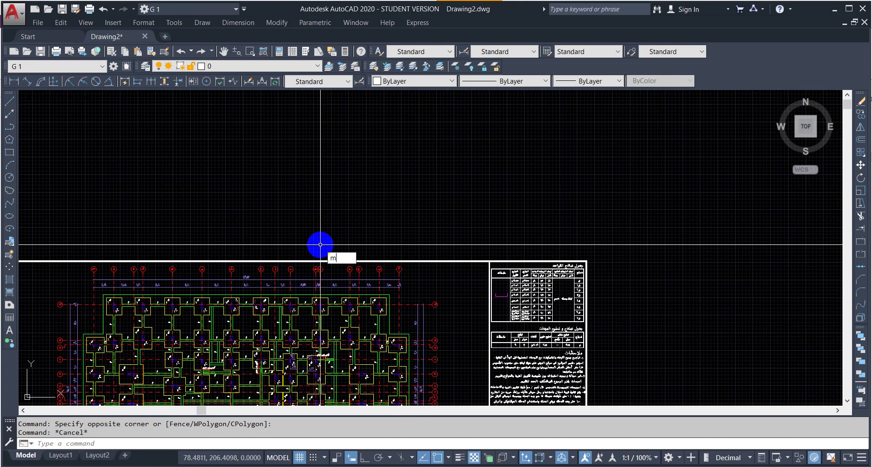
pyautogui.write('a')
pyautogui.press('Return')
pyautogui.scroll(4, 382, 270)
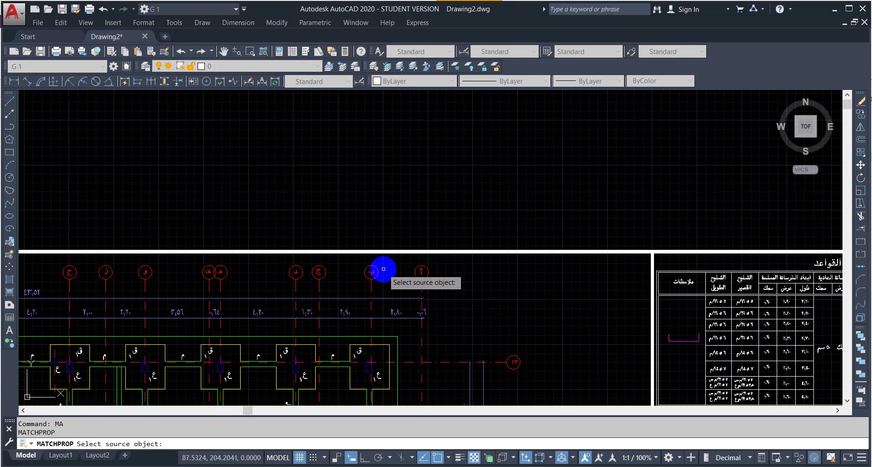
pyautogui.scroll(-7, 398, 250)
pyautogui.scroll(3, 419, 276)
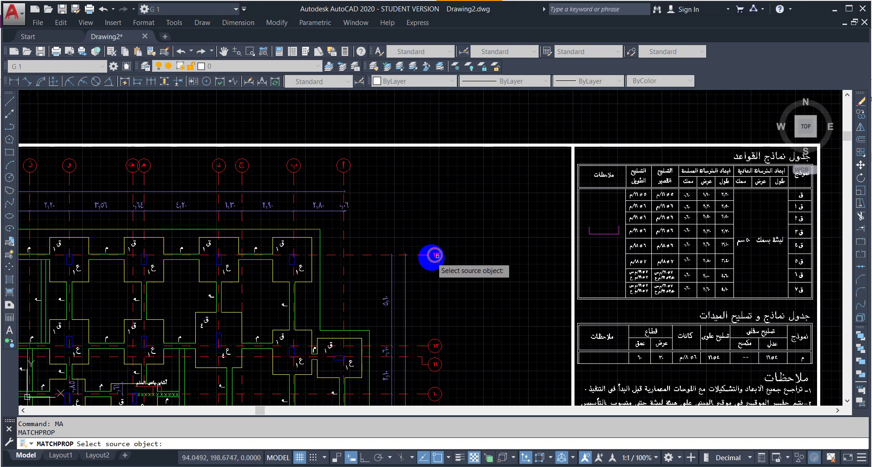
pyautogui.scroll(-3, 433, 255)
pyautogui.scroll(5, 455, 357)
pyautogui.scroll(2, 463, 349)
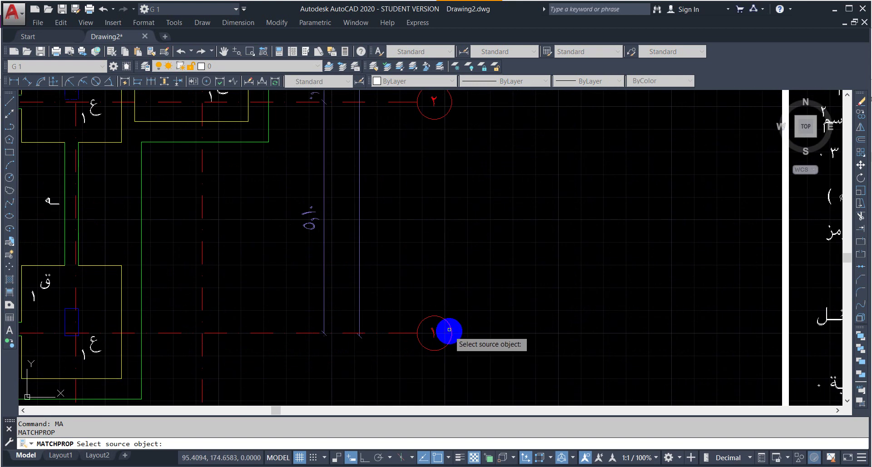
pyautogui.click(431, 334)
pyautogui.scroll(-6, 391, 309)
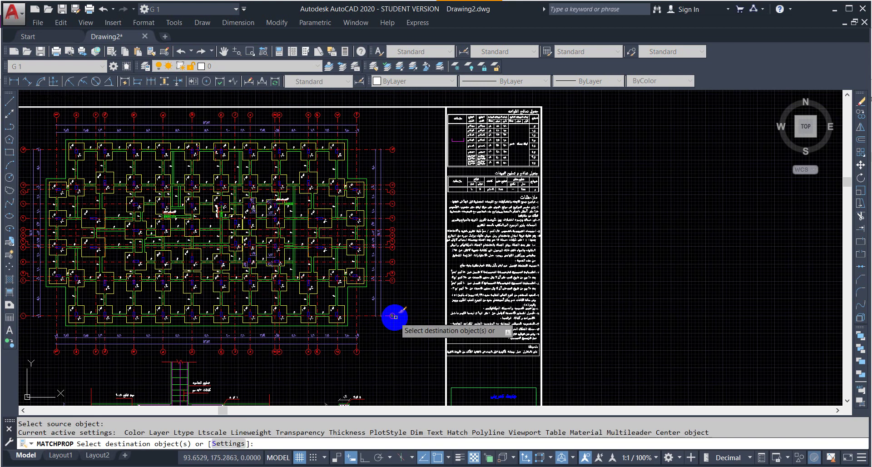
pyautogui.scroll(4, 604, 221)
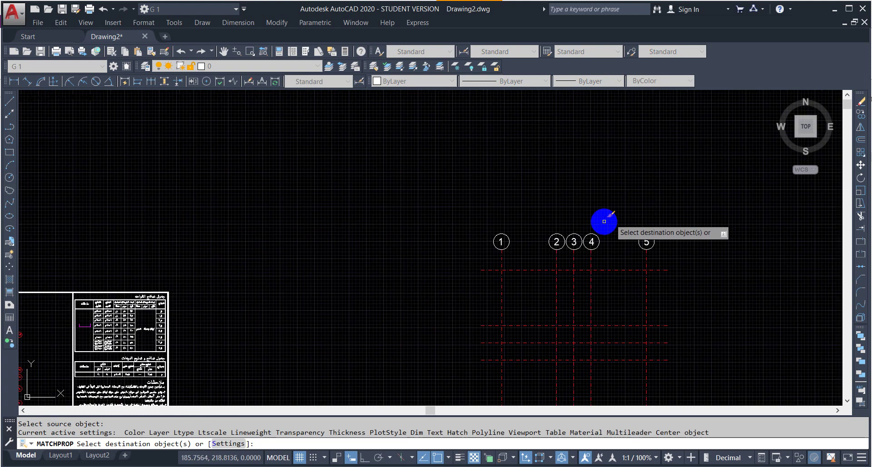
pyautogui.click(458, 214)
pyautogui.click(680, 256)
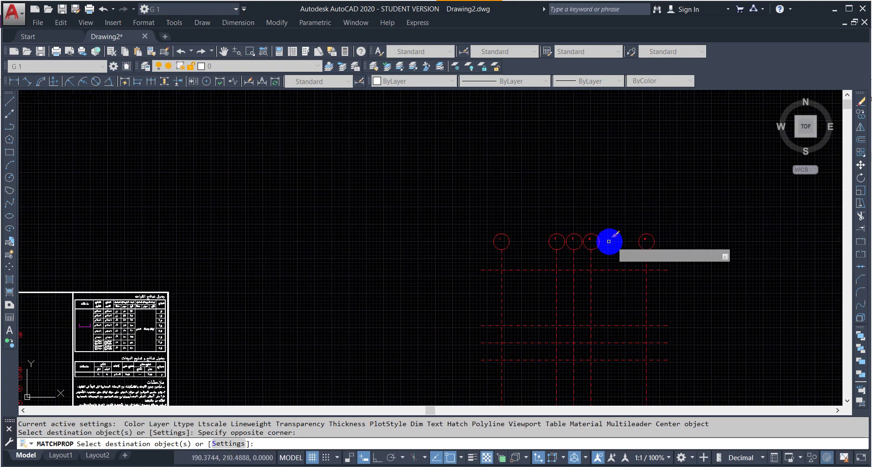
pyautogui.press('Escape')
# Step: Try scaling the number in the westernmost bubble by a factor of 10 from its upper end, and undo it
pyautogui.scroll(6, 586, 239)
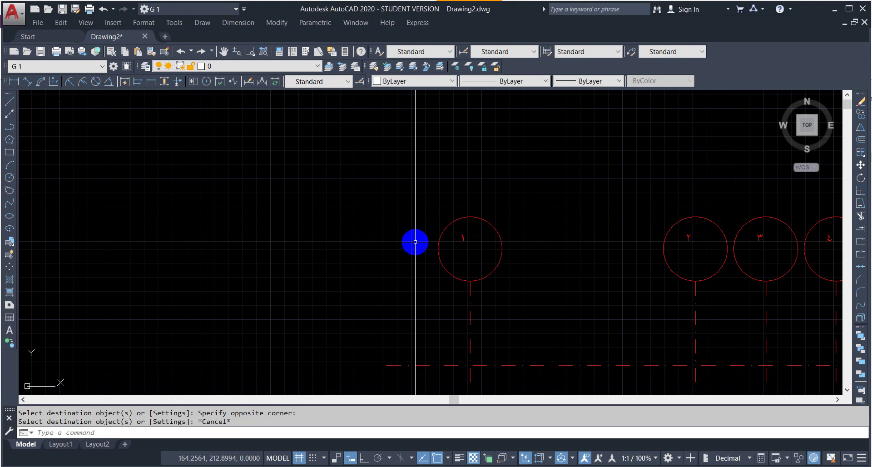
pyautogui.scroll(4, 473, 239)
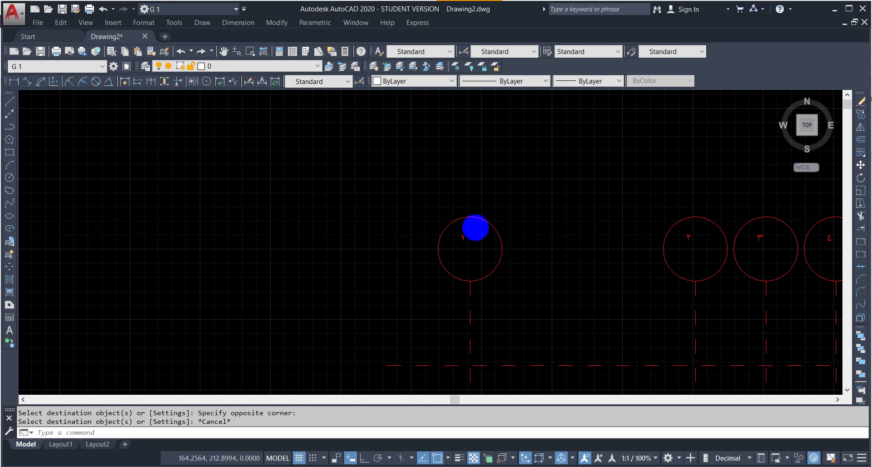
pyautogui.click(467, 236)
pyautogui.click(427, 280)
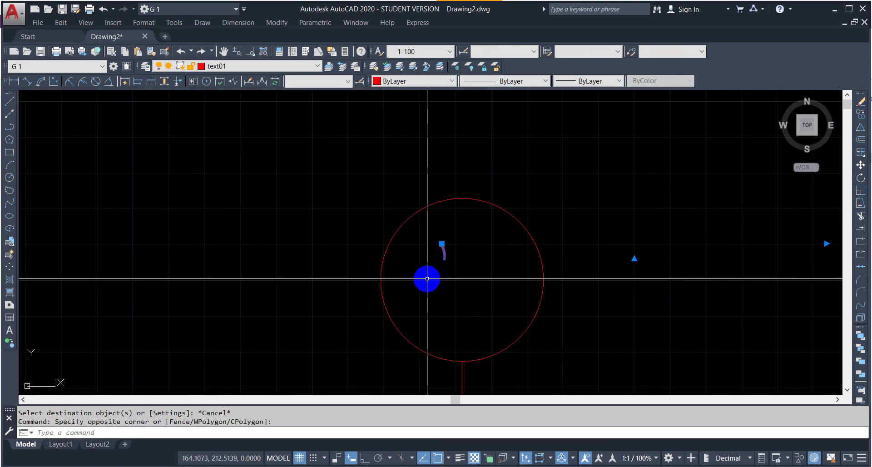
pyautogui.write('sc')
pyautogui.press('Return')
pyautogui.click(443, 246)
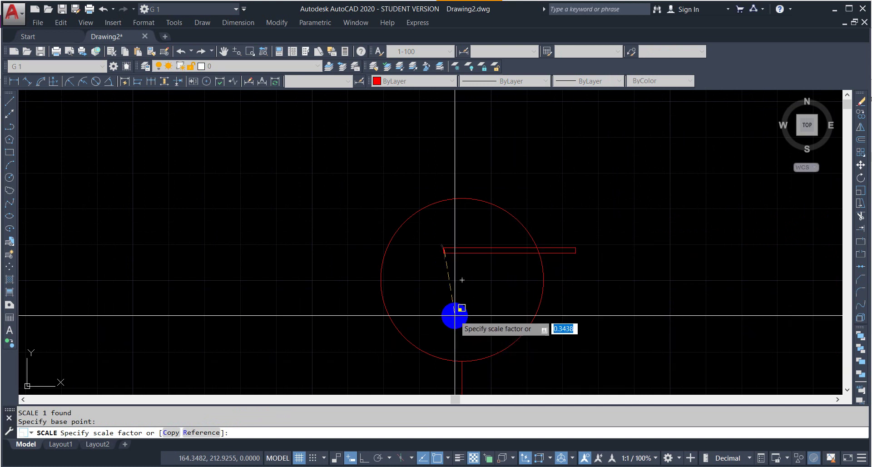
pyautogui.write('10')
pyautogui.press('Return')
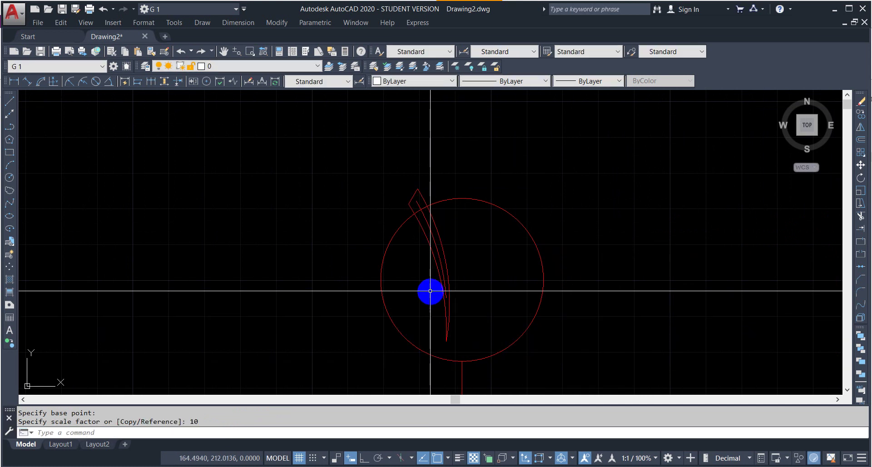
pyautogui.hotkey('ctrl', 'z')
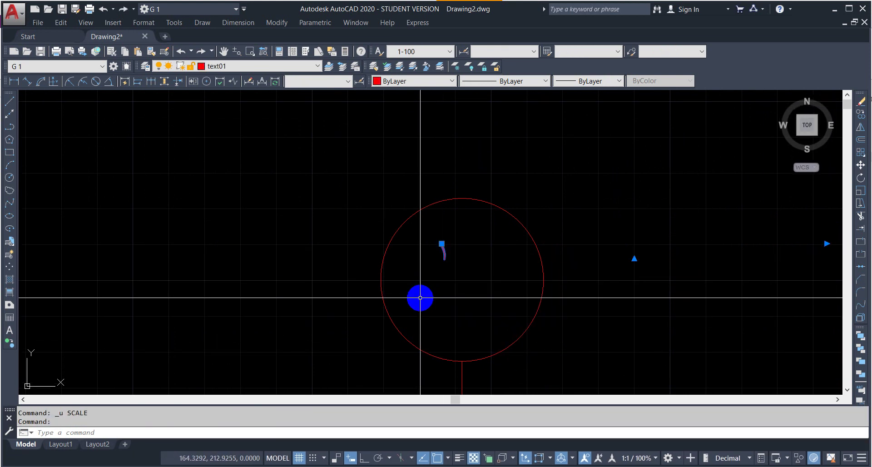
# Step: Scale the number in the westernmost bubble by a factor of 6 from a base point at its lower end
pyautogui.write('c')
pyautogui.press('Return')
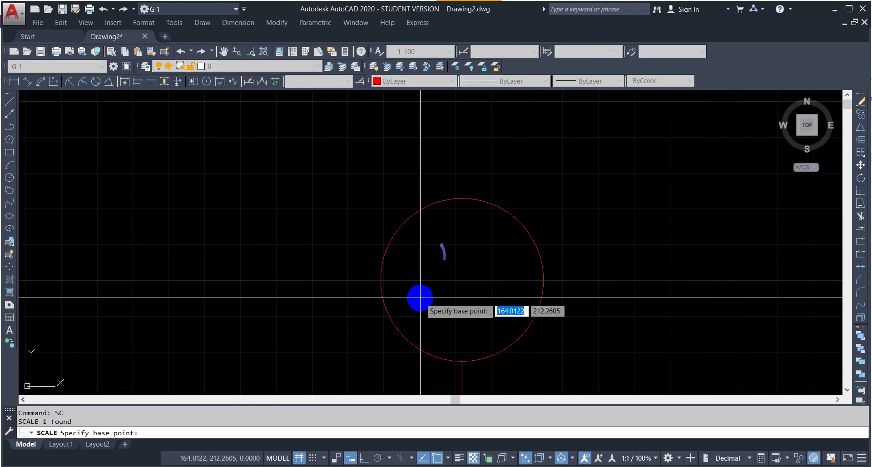
pyautogui.click(444, 256)
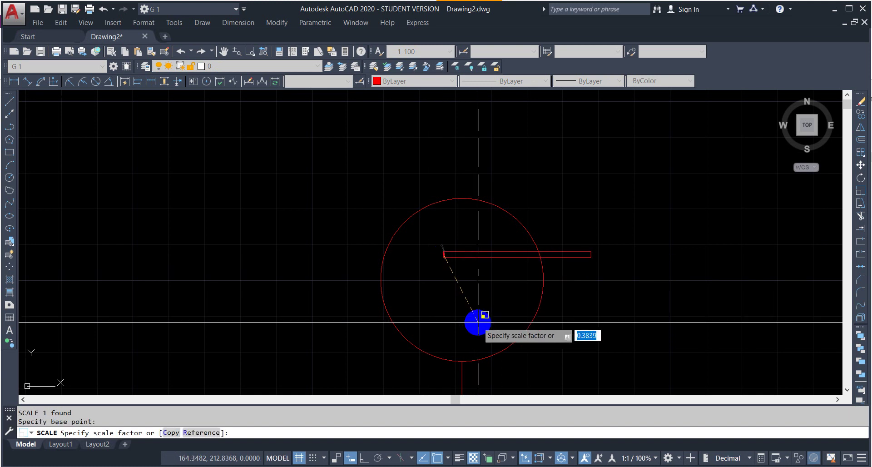
pyautogui.write('6')
pyautogui.press('Return')
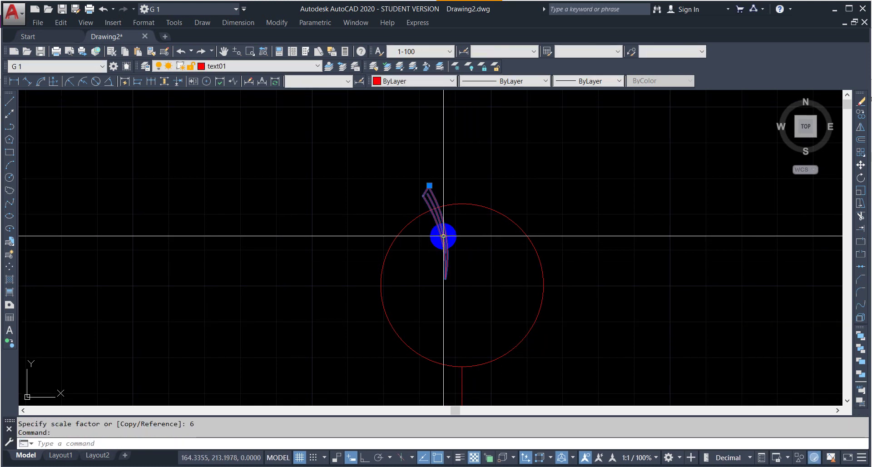
# Step: Move the enlarged number by its grip to the middle of the westernmost bubble's circle
pyautogui.click(429, 186)
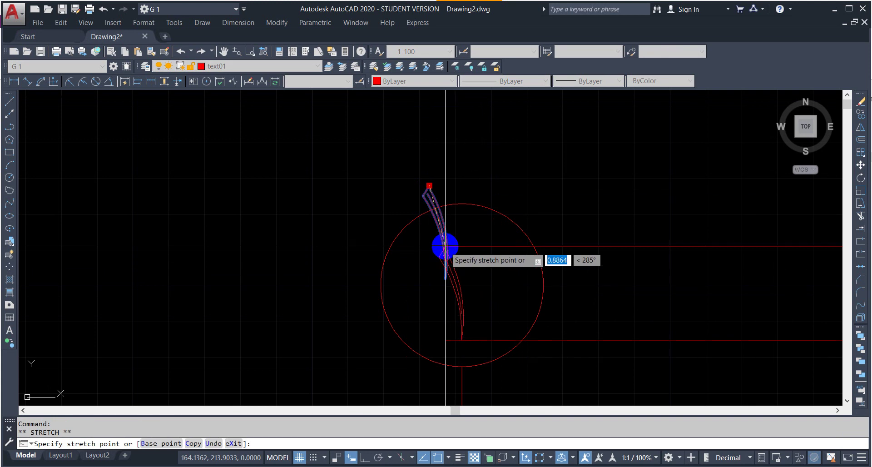
pyautogui.press('Escape')
pyautogui.press('Escape')
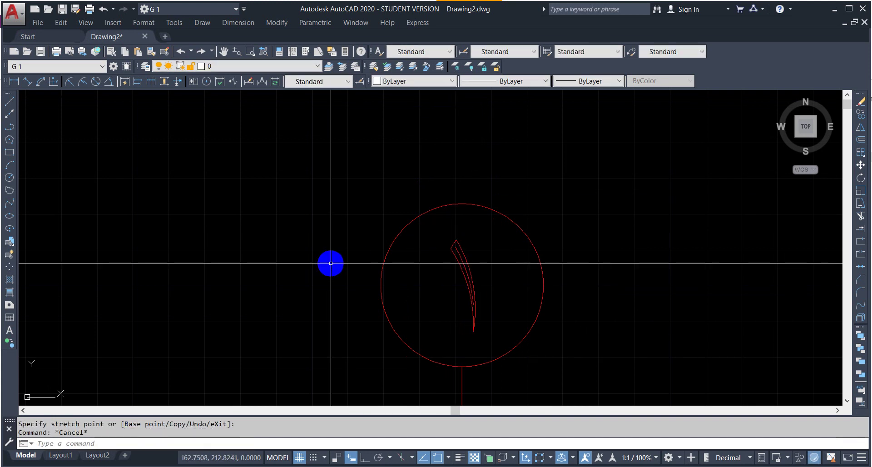
# Step: Delete the small numbers inside the other four bubbles, keeping their circles
pyautogui.scroll(-4, 318, 254)
pyautogui.scroll(2, 578, 241)
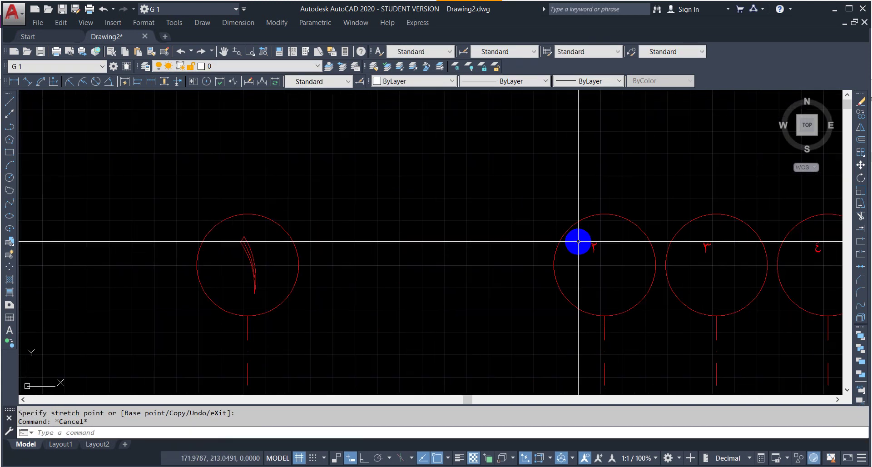
pyautogui.scroll(-3, 578, 241)
pyautogui.click(580, 240)
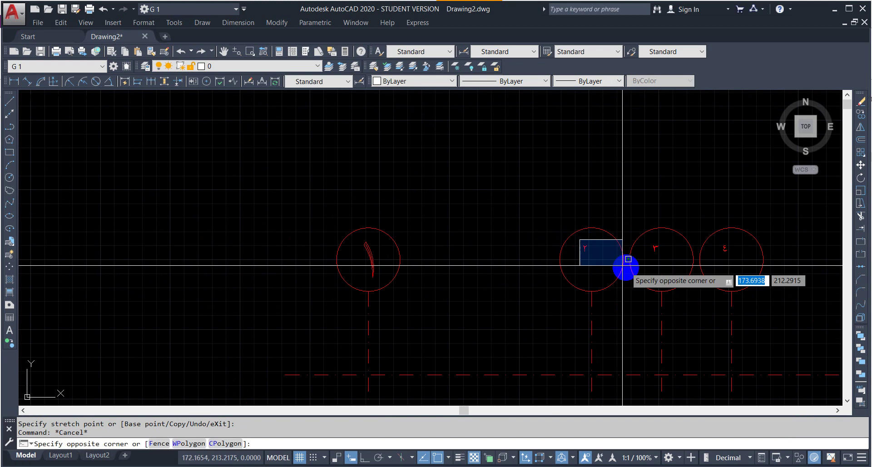
pyautogui.click(750, 265)
pyautogui.press('Delete')
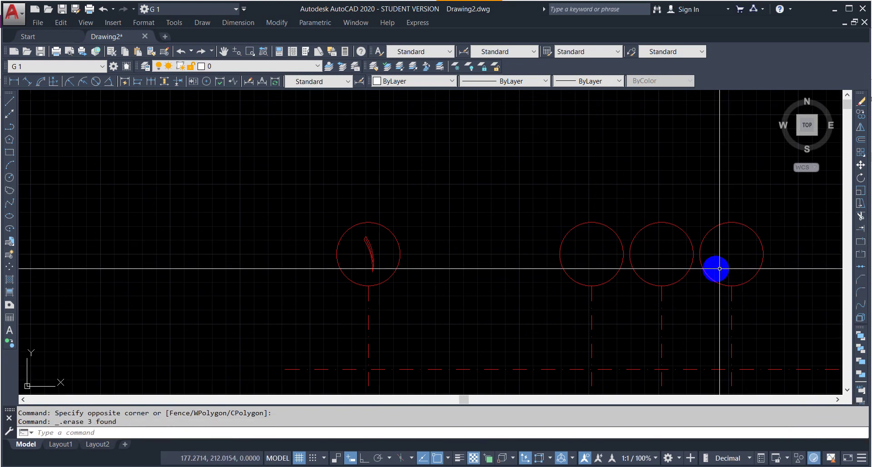
pyautogui.scroll(-4, 720, 269)
pyautogui.scroll(4, 705, 241)
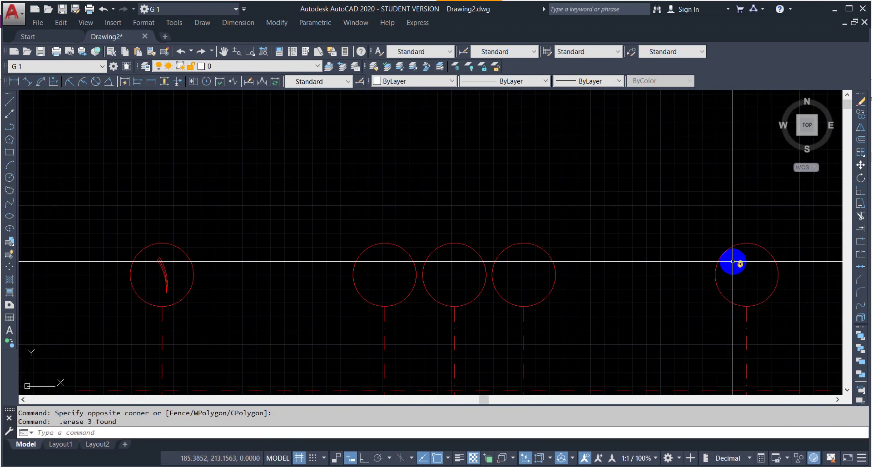
pyautogui.click(736, 253)
pyautogui.click(751, 280)
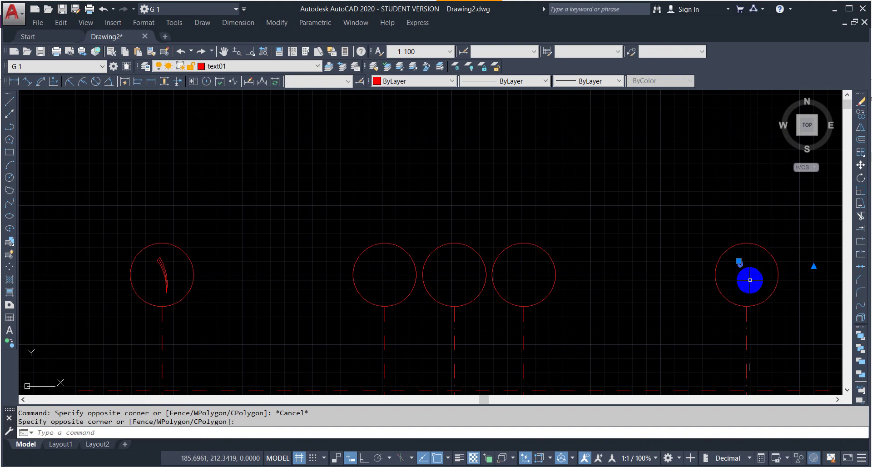
pyautogui.press('Delete')
# Step: Copy the enlarged number from the first bubble into the other four, using the bottom of each circle as the reference point
pyautogui.scroll(-2, 723, 266)
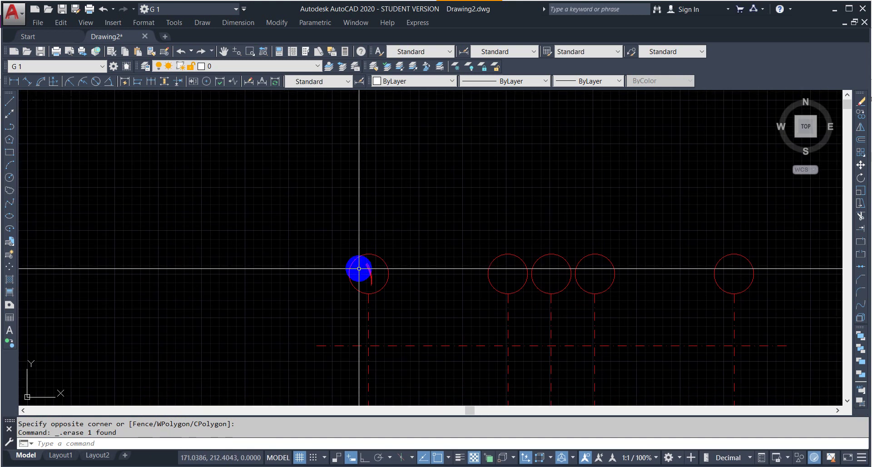
pyautogui.click(369, 274)
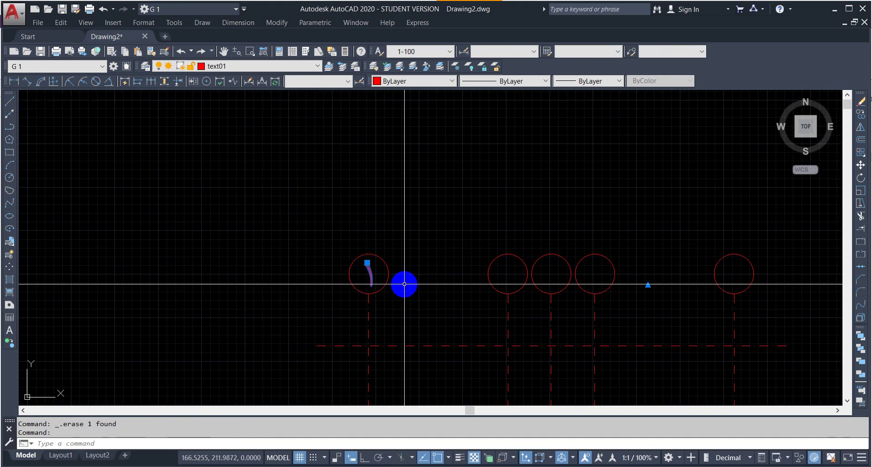
pyautogui.write('co')
pyautogui.press('Return')
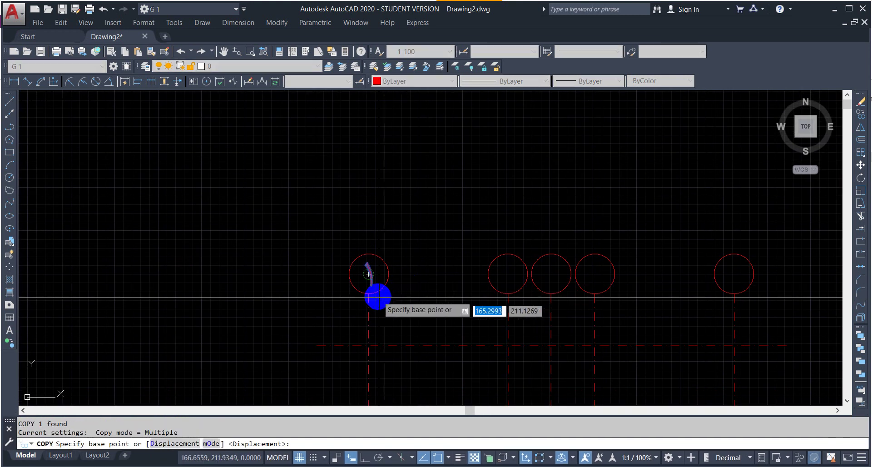
pyautogui.click(368, 293)
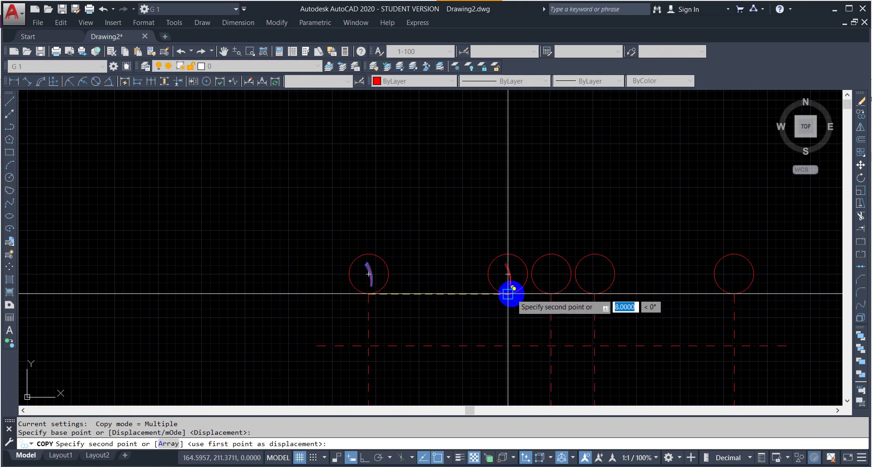
pyautogui.click(508, 293)
pyautogui.click(551, 294)
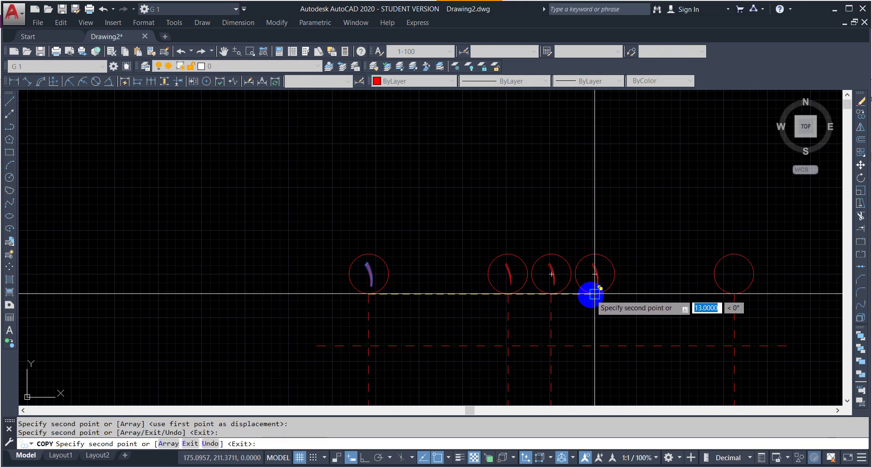
pyautogui.click(596, 294)
pyautogui.click(734, 293)
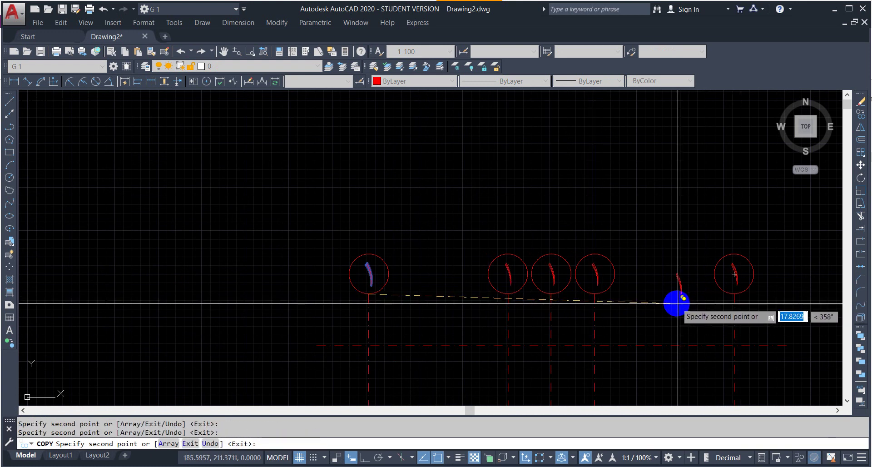
pyautogui.press('Escape')
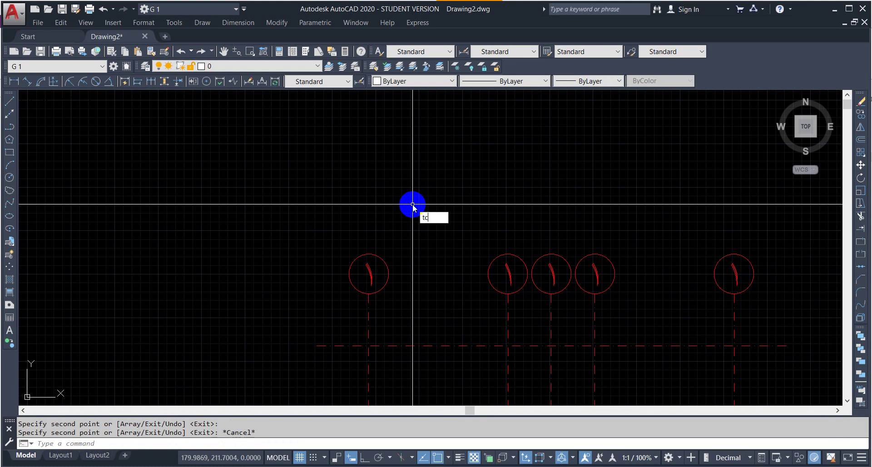
# Step: Number the texts in the five bubbles with TCOUNT, sorted by X, starting at 1 with increment 1, overwriting the existing text
pyautogui.write('tcount')
pyautogui.press('Return')
pyautogui.click(323, 220)
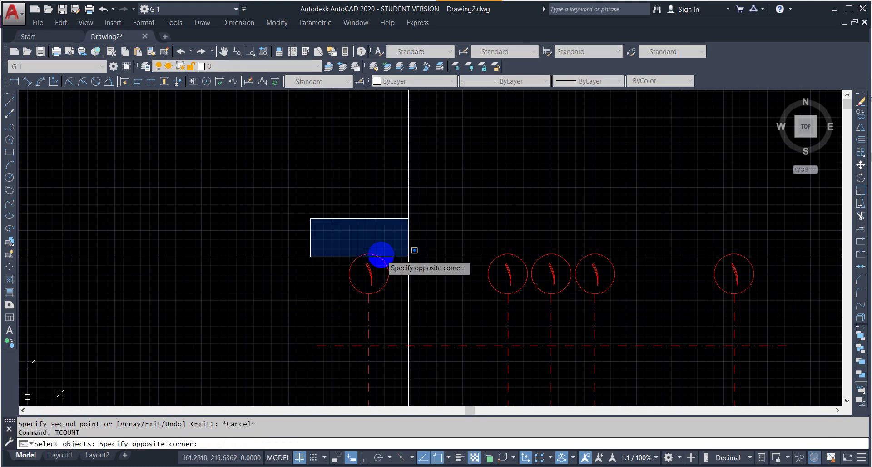
pyautogui.click(774, 309)
pyautogui.press('Return')
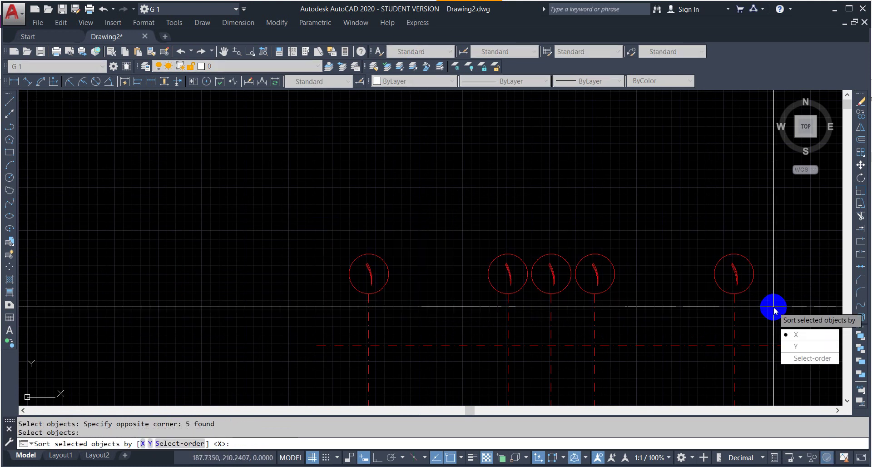
pyautogui.press('Return')
pyautogui.press('Return')
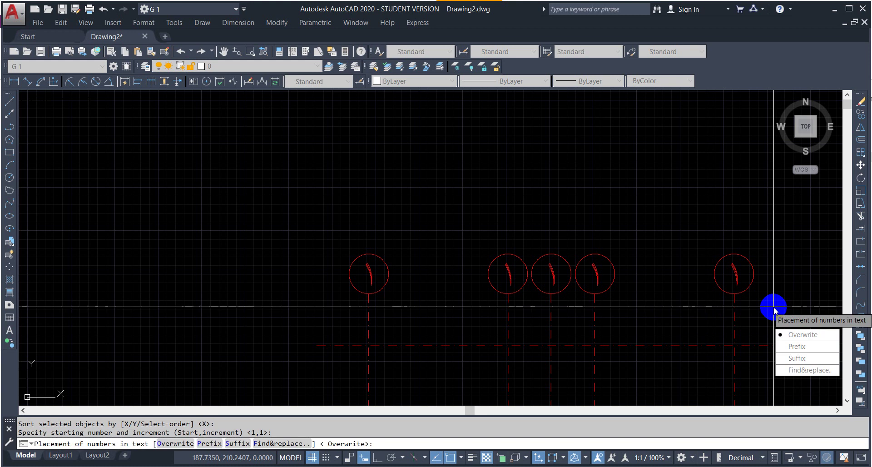
pyautogui.press('Return')
pyautogui.press('Escape')
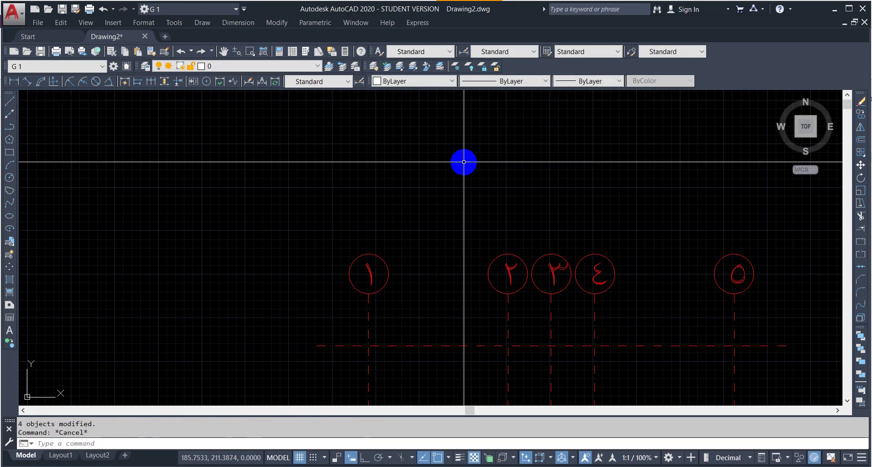
# Step: Move the number in the third bubble by its grip to centre it inside the circle
pyautogui.scroll(2, 560, 276)
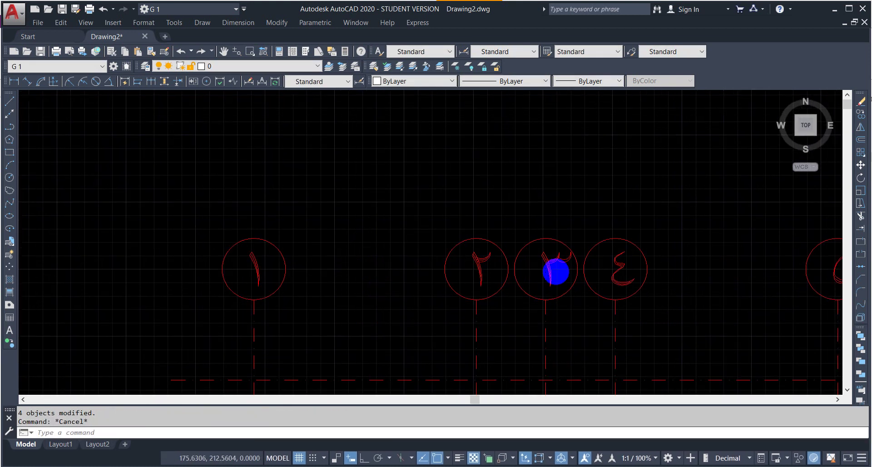
pyautogui.click(549, 271)
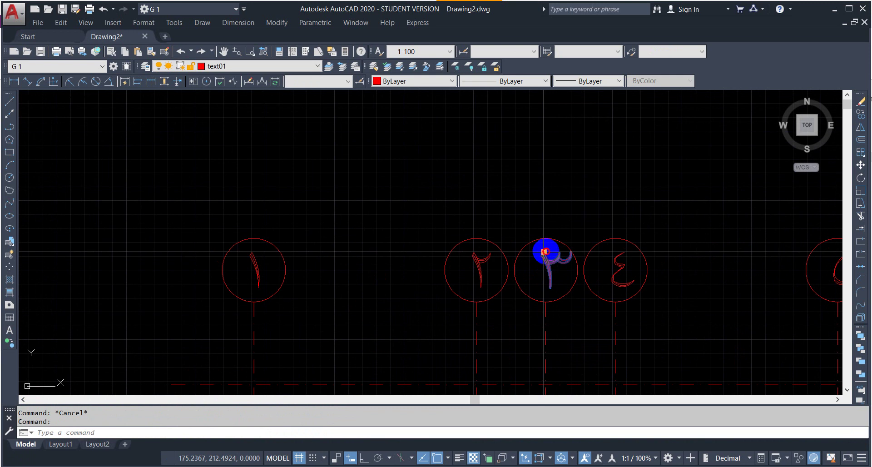
pyautogui.click(537, 250)
pyautogui.press('Escape')
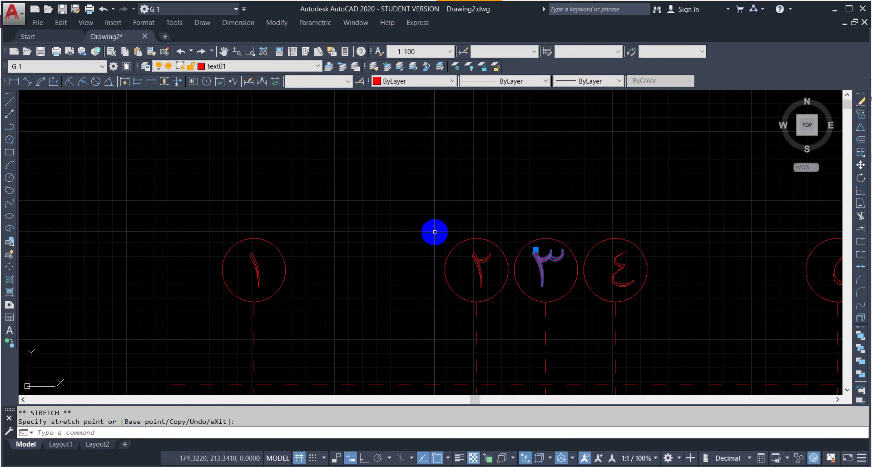
pyautogui.press('Escape')
pyautogui.scroll(-2, 401, 215)
# Step: Move the number in the fifth bubble slightly west by its grip to centre it in its circle
pyautogui.click(264, 220)
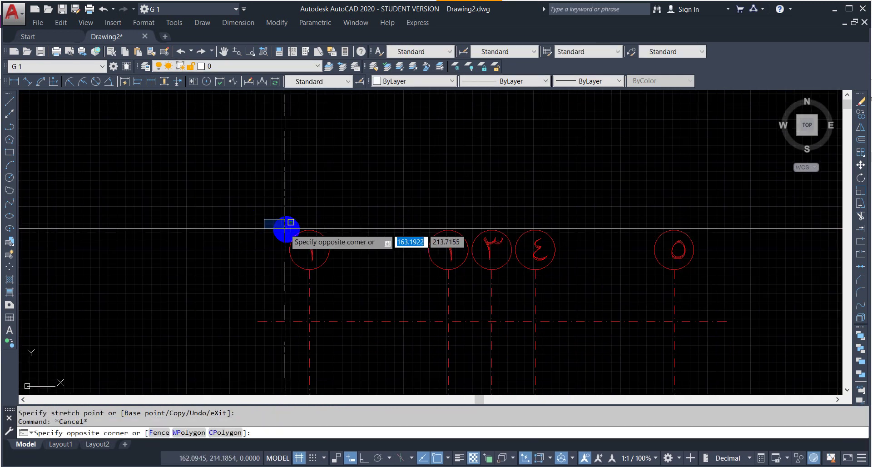
pyautogui.scroll(4, 690, 249)
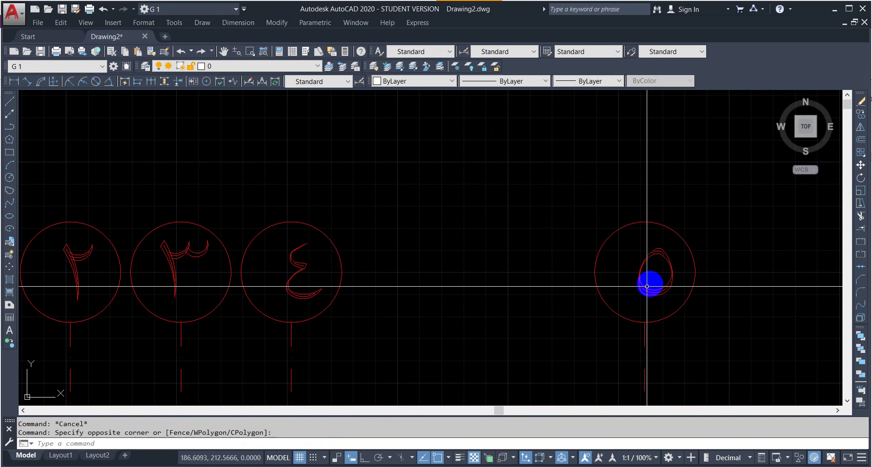
pyautogui.click(643, 288)
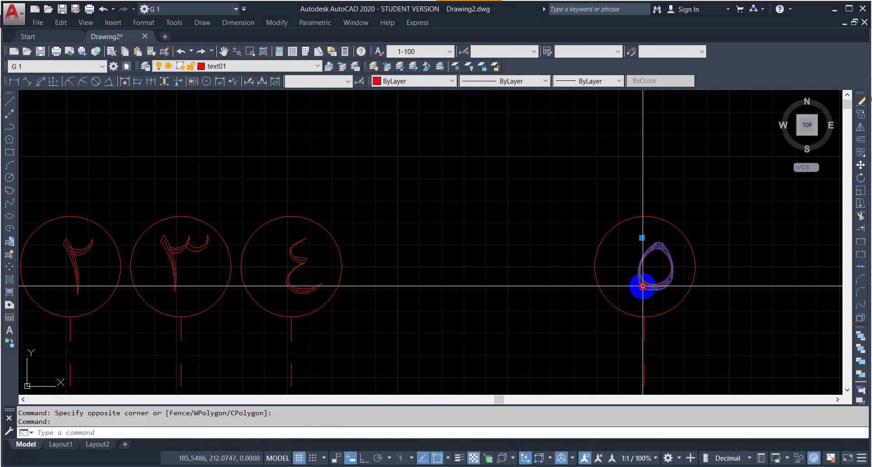
pyautogui.click(641, 238)
pyautogui.press('Escape')
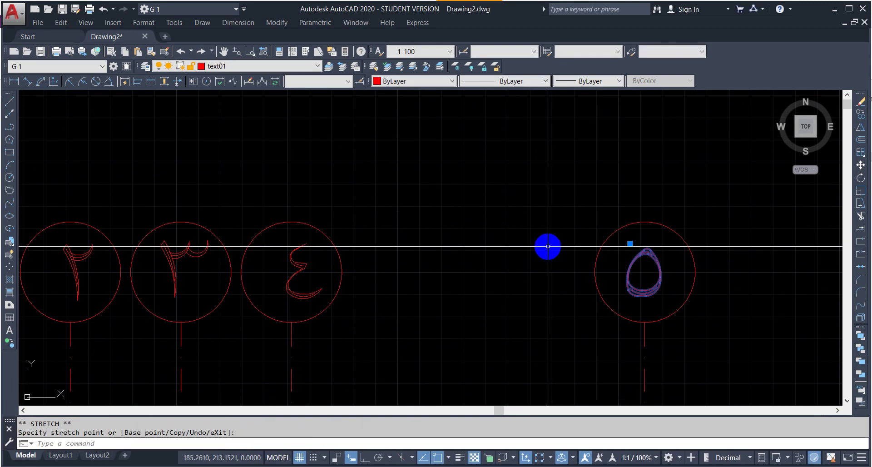
# Step: Copy all five numbered bubbles from the top of the first circle to the lower end of the first vertical axis
pyautogui.scroll(-2, 548, 248)
pyautogui.scroll(-4, 543, 246)
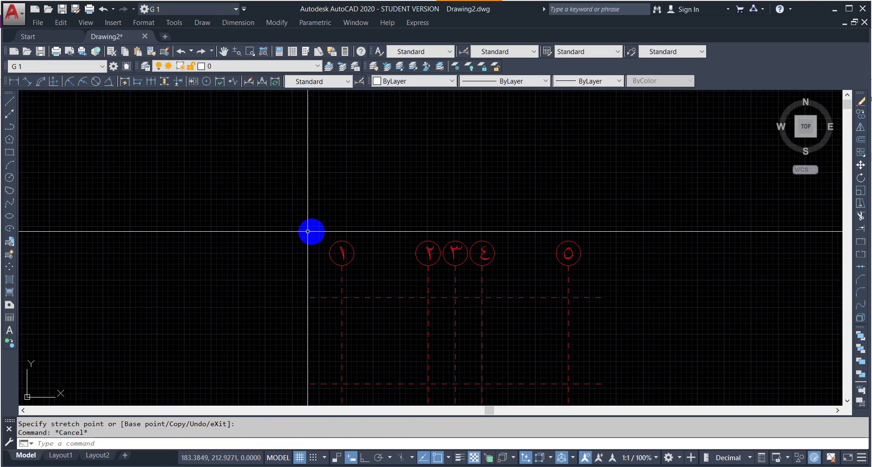
pyautogui.click(302, 234)
pyautogui.click(649, 270)
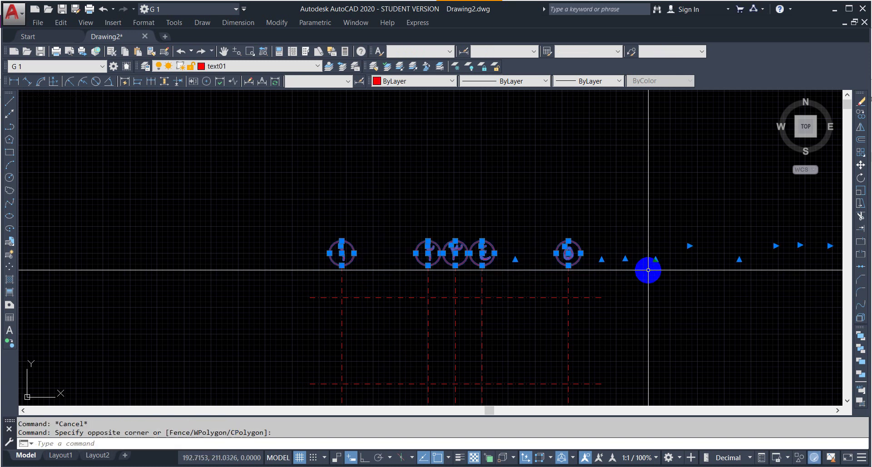
pyautogui.write('co')
pyautogui.press('Return')
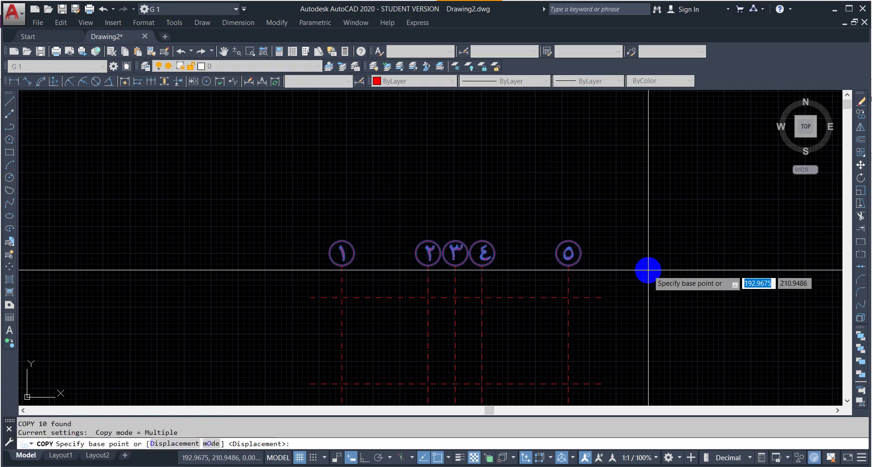
pyautogui.scroll(4, 328, 268)
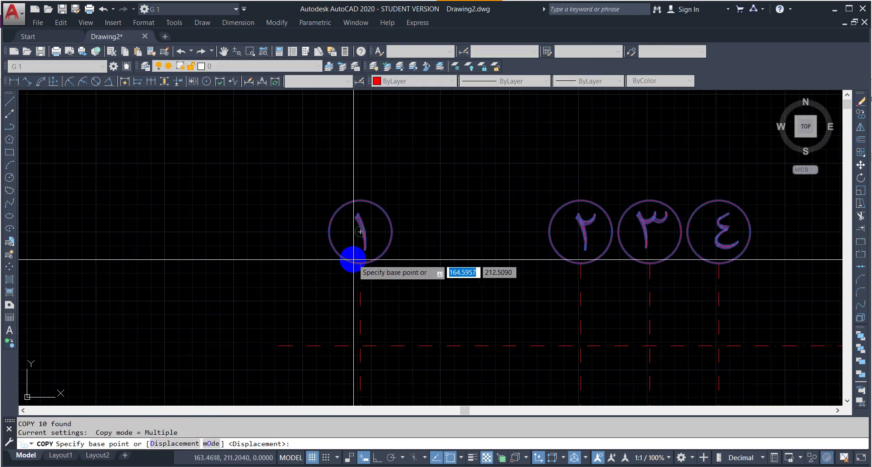
pyautogui.click(362, 199)
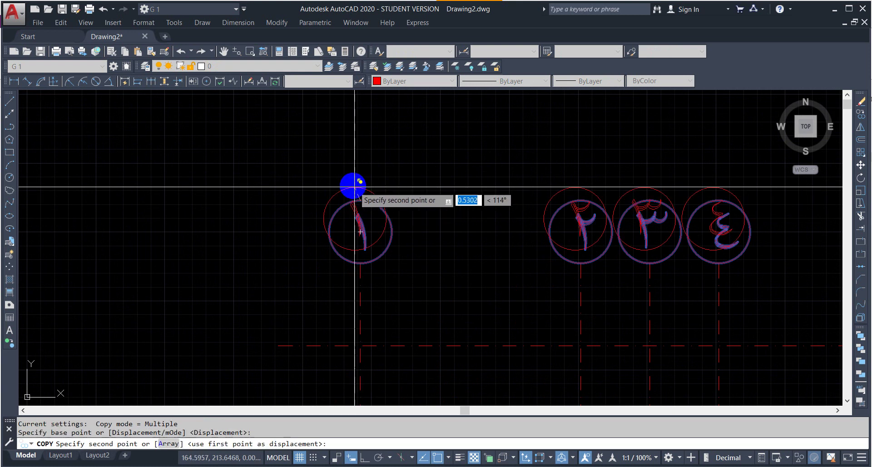
pyautogui.scroll(-6, 352, 181)
pyautogui.scroll(6, 356, 276)
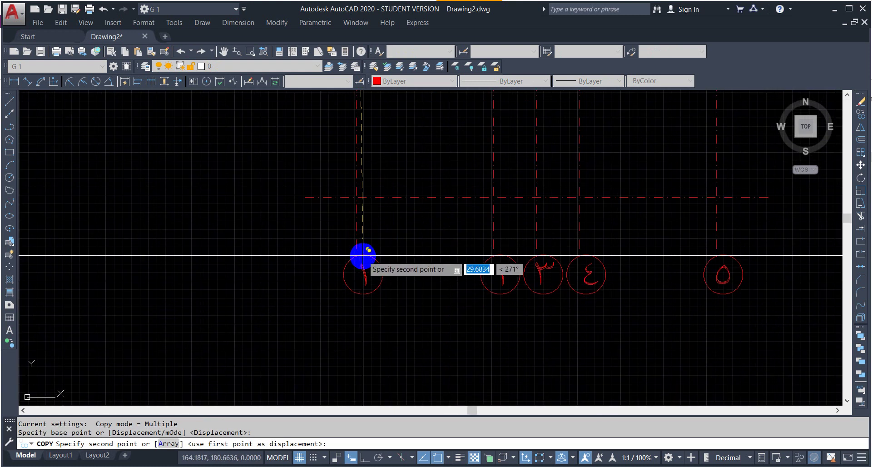
pyautogui.press('Escape')
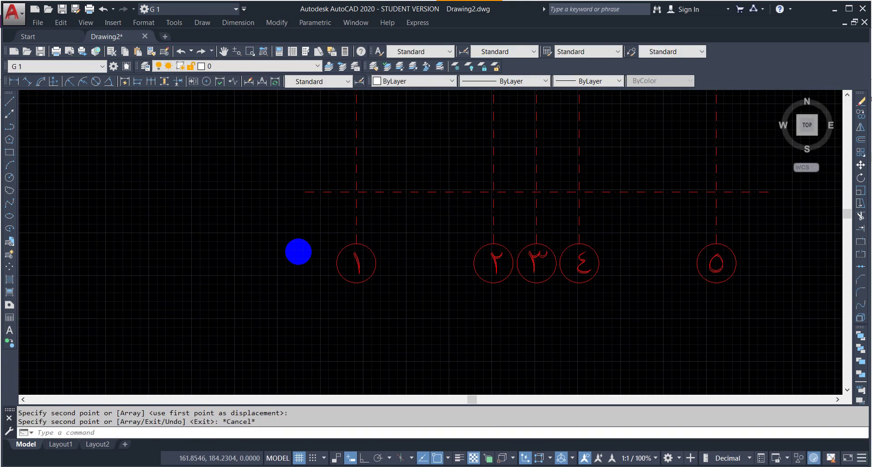
# Step: Quit AutoCAD and save the drawing as 1 in the Session 2 (AutoCAD) folder under Concrete Design Diploma2020 on the Desktop
pyautogui.scroll(-7, 298, 251)
pyautogui.scroll(2, 386, 176)
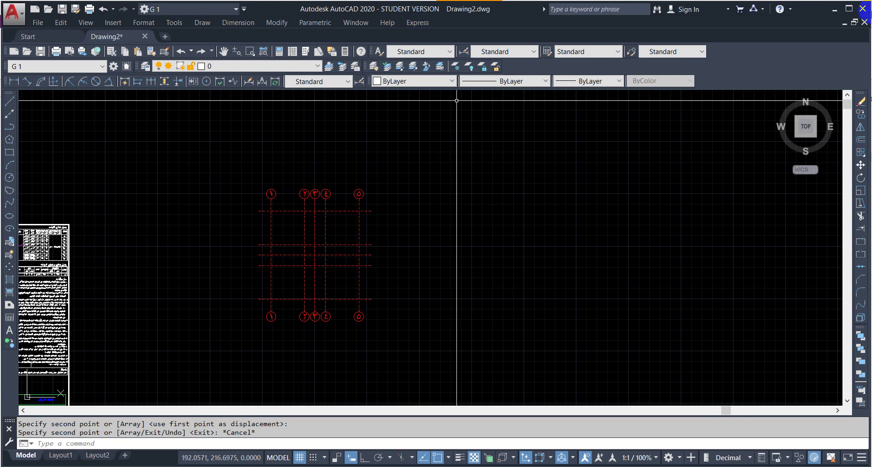
pyautogui.click(862, 8)
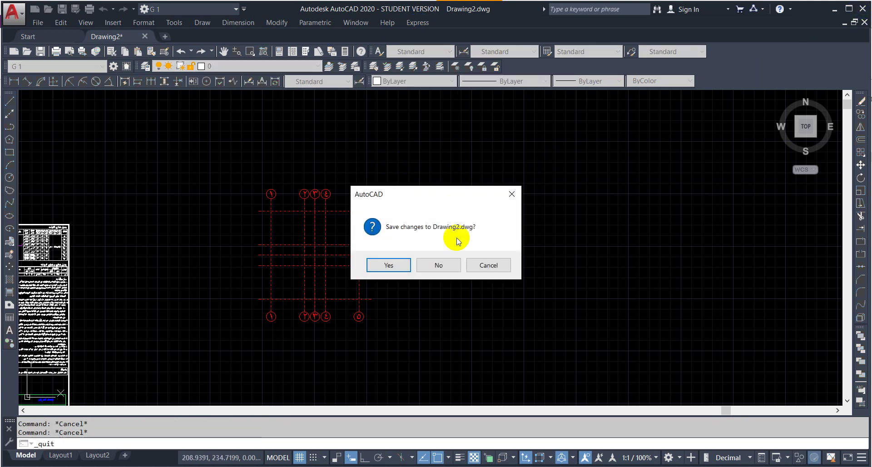
pyautogui.click(392, 266)
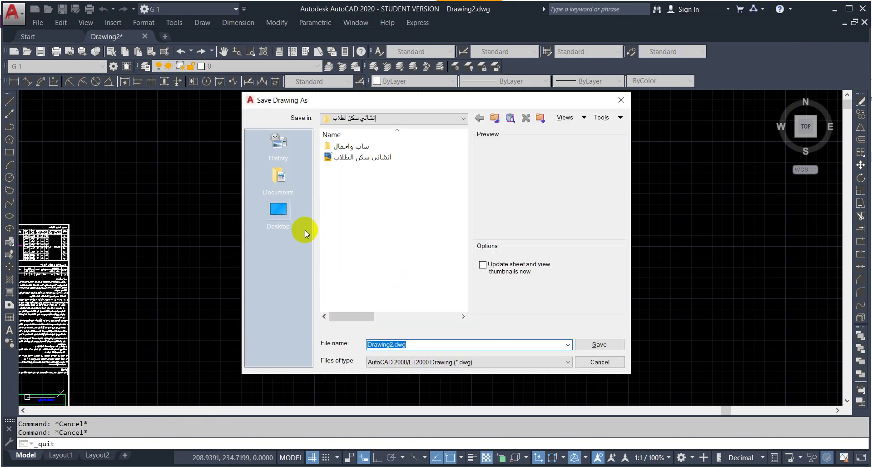
pyautogui.click(284, 214)
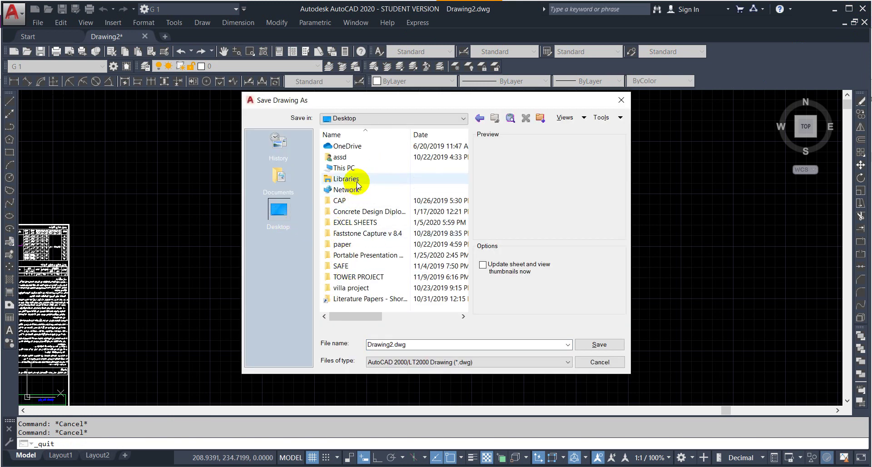
pyautogui.doubleClick(352, 213)
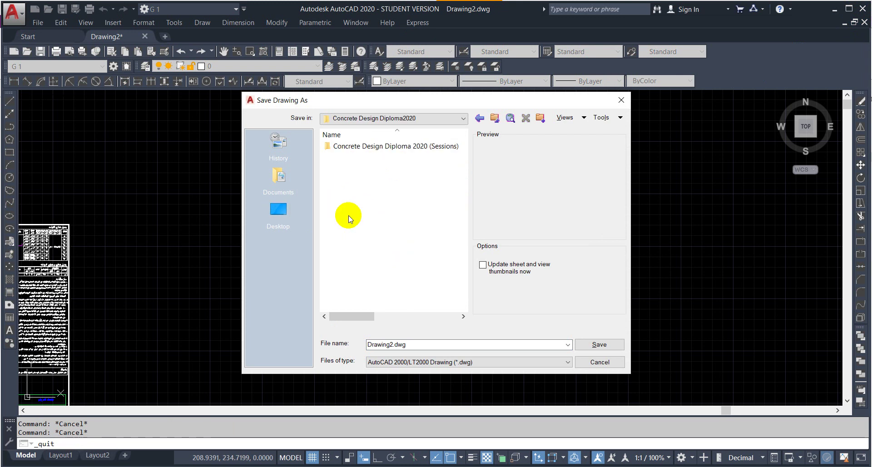
pyautogui.doubleClick(351, 147)
pyautogui.doubleClick(354, 155)
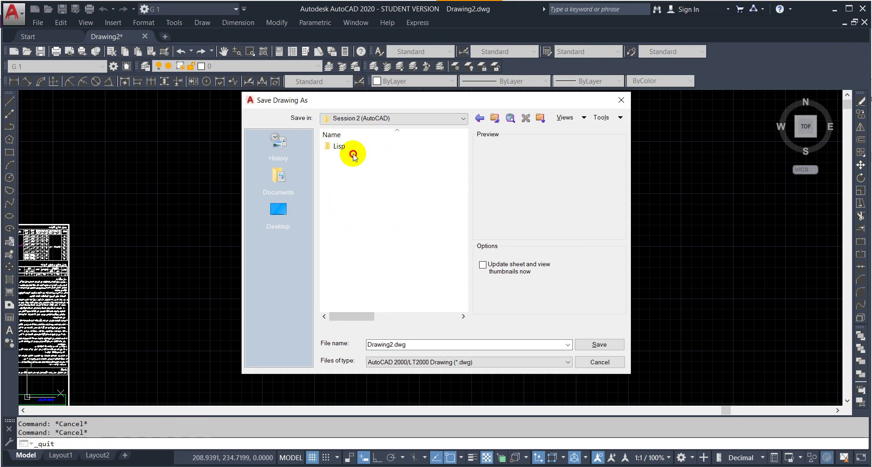
pyautogui.doubleClick(418, 338)
pyautogui.write('1')
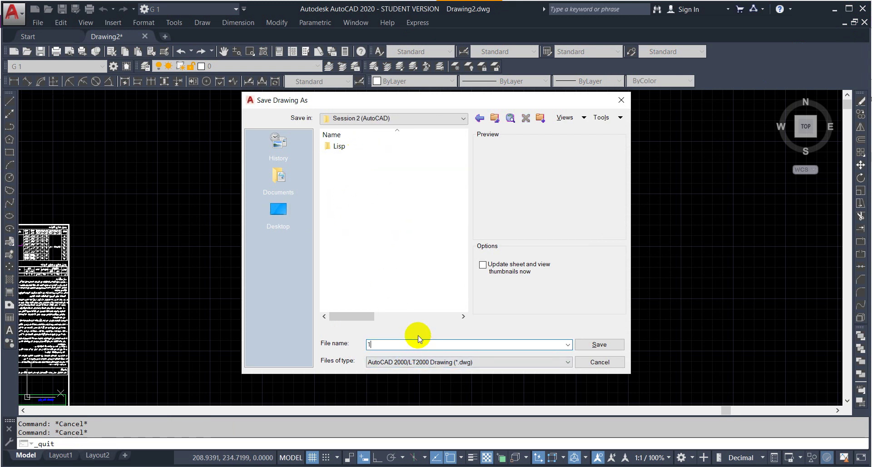
pyautogui.press('Return')
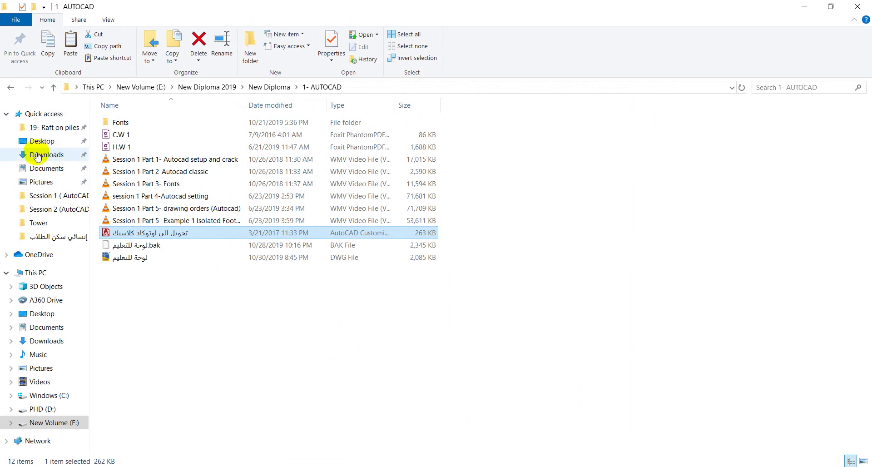
# Step: In File Explorer, browse from the Desktop through Concrete Design Diploma2020 to the Session 1 (AutoCAD) folder and select the Payazed_Menu_V3.0 installer
pyautogui.click(46, 143)
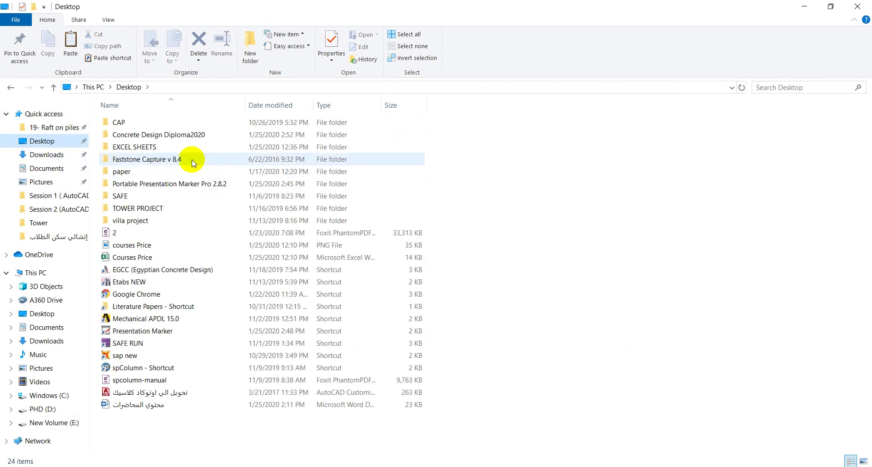
pyautogui.click(192, 137)
pyautogui.doubleClick(192, 137)
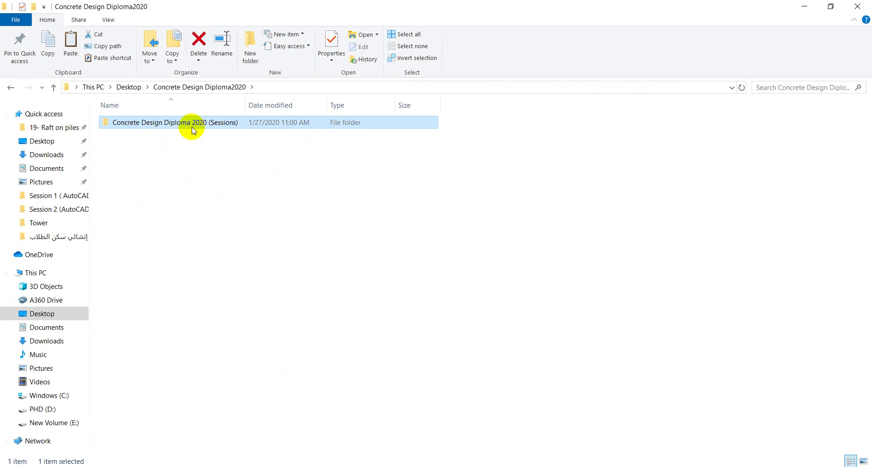
pyautogui.doubleClick(191, 127)
pyautogui.doubleClick(190, 126)
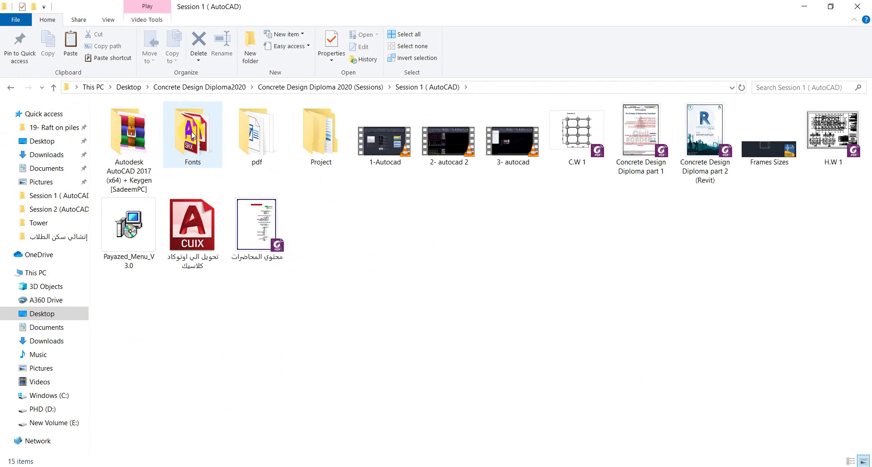
pyautogui.click(114, 247)
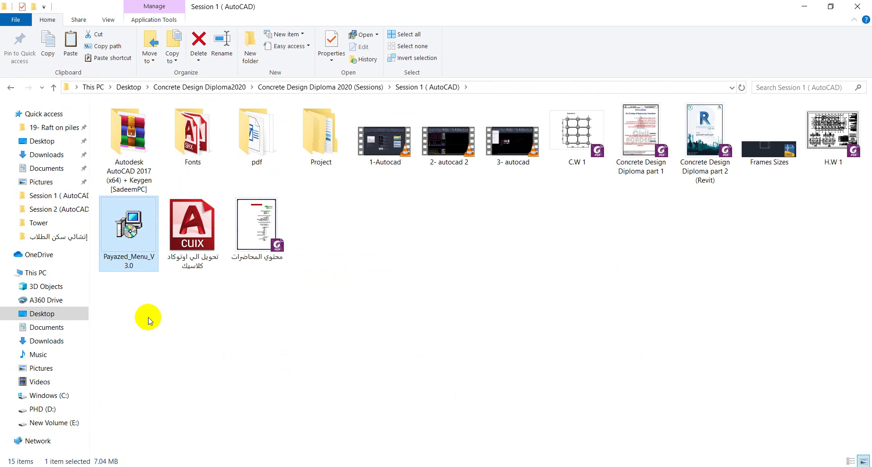
# Step: Run the Payazed AutoCAD Menu setup through to completion with the readme and launch options enabled, and close the readme
pyautogui.doubleClick(118, 226)
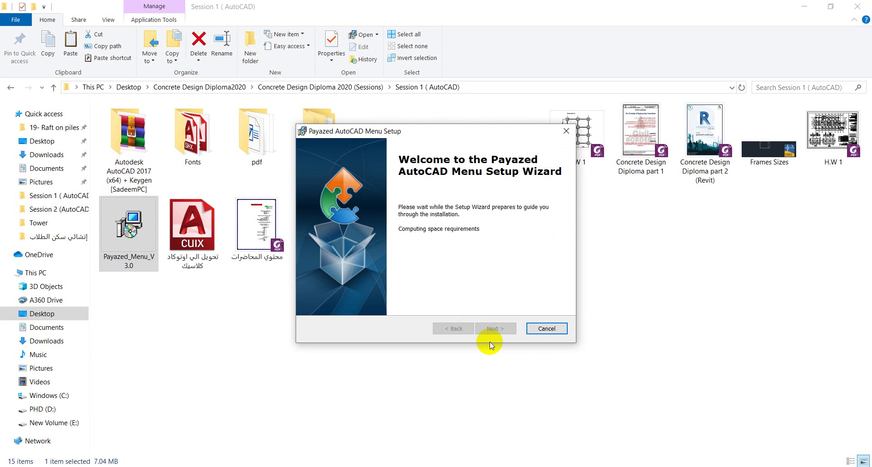
pyautogui.click(495, 328)
pyautogui.click(495, 327)
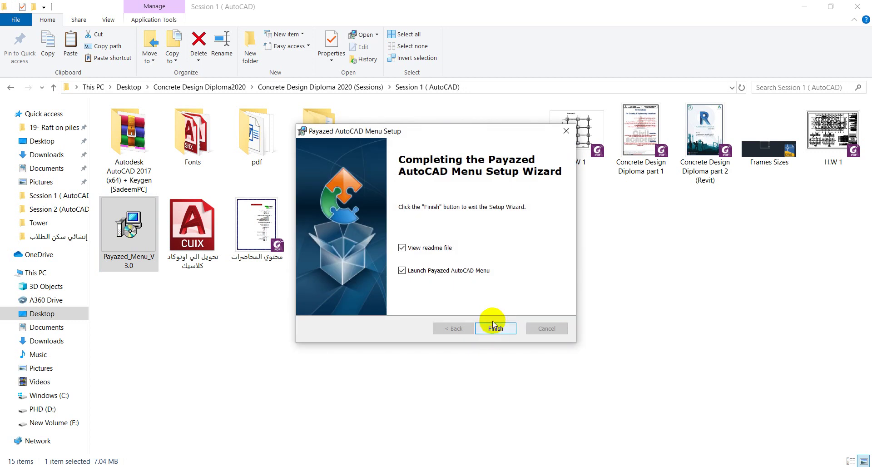
pyautogui.click(495, 331)
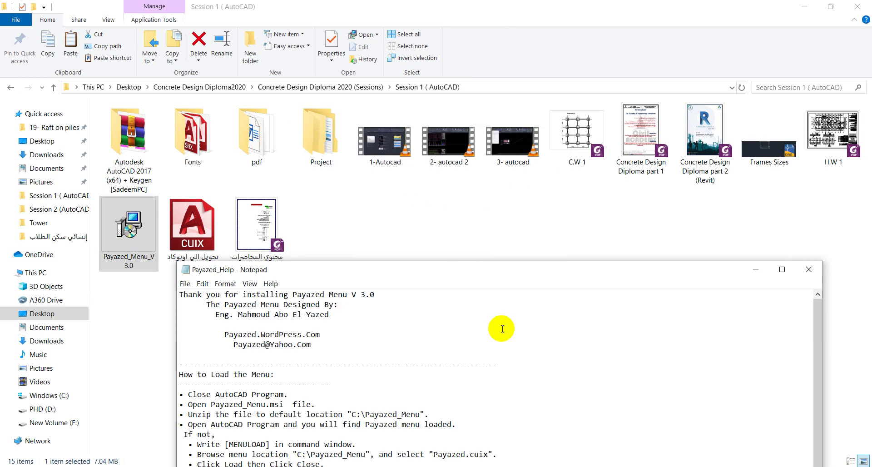
pyautogui.click(806, 272)
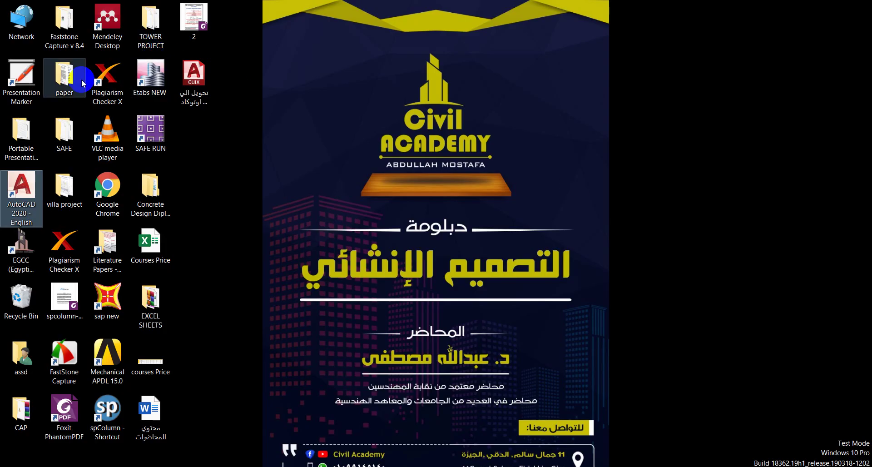
# Step: Start AutoCAD 2020 and reopen the recent drawing 1, bringing both the axis grid and the reference plan into view
pyautogui.doubleClick(20, 196)
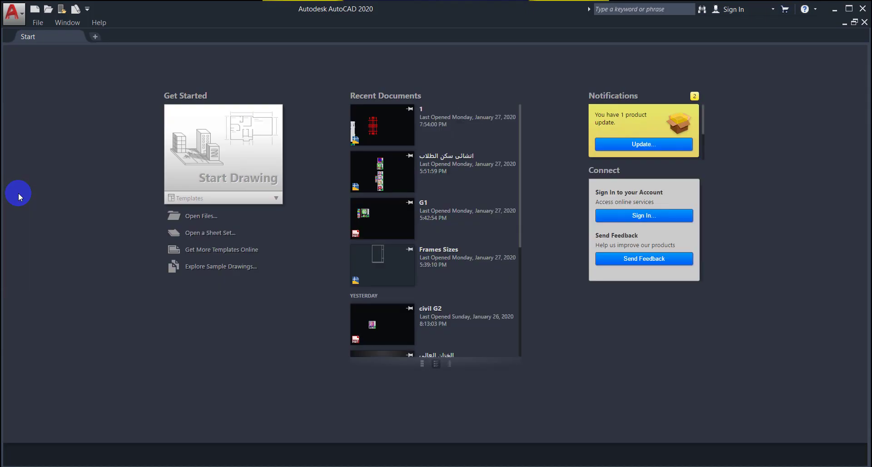
pyautogui.click(379, 135)
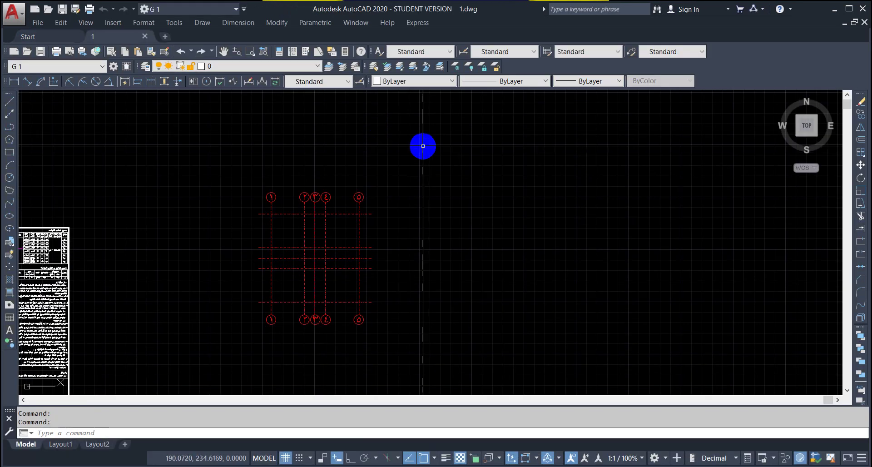
pyautogui.scroll(-4, 479, 176)
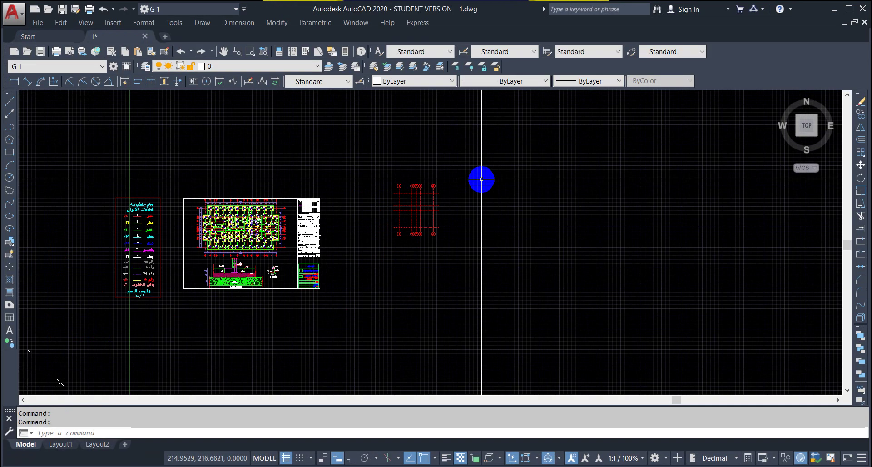